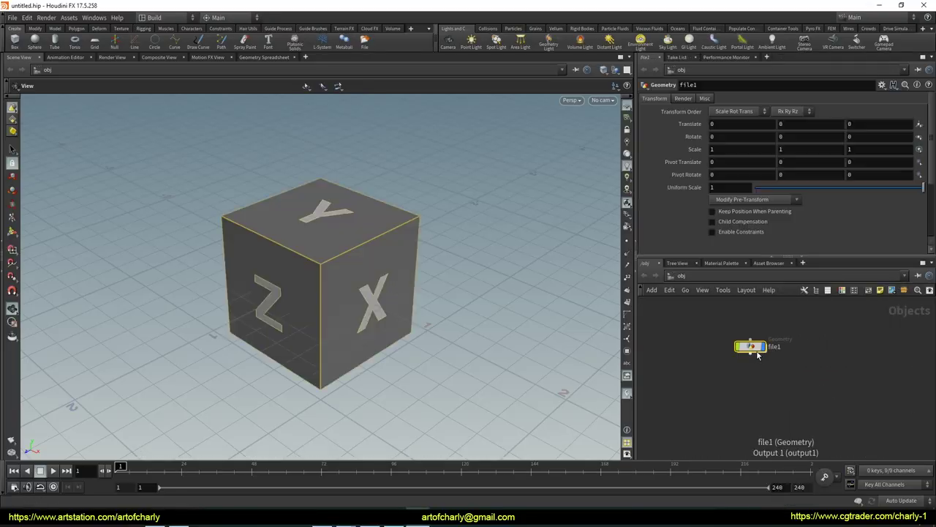
- Convert file1 into a cloud volume with cloud noise and cloud light from the Cloud FX shelf
{"action": "left_click", "coordinate": [370, 28]}
{"action": "left_click", "coordinate": [16, 40]}
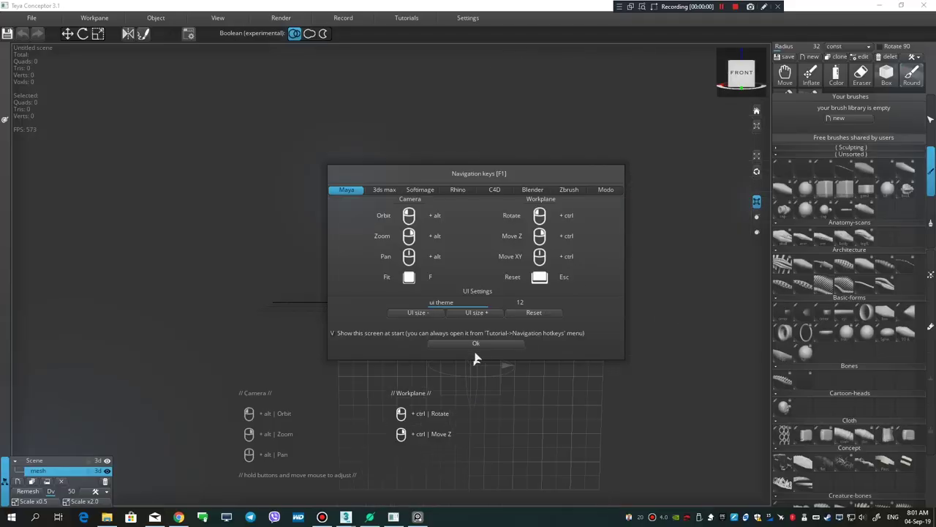
{"action": "left_click", "coordinate": [476, 343]}
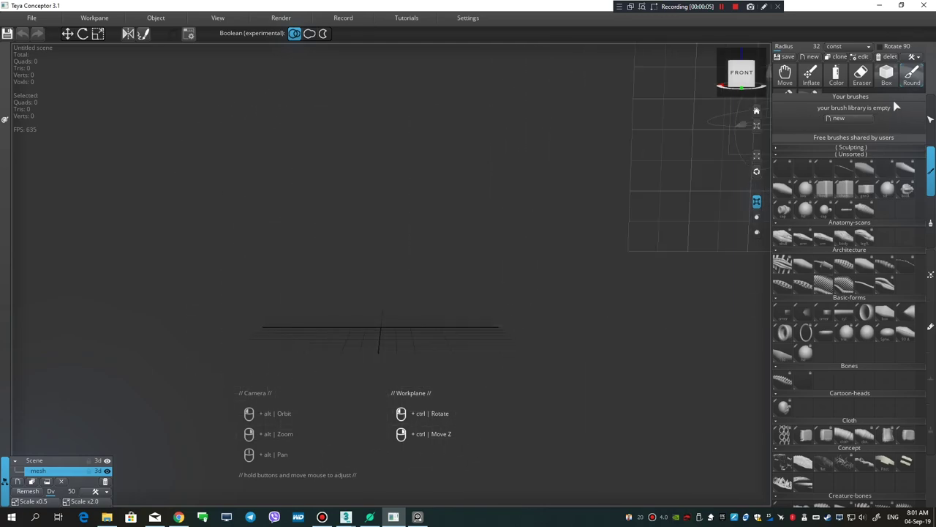
- Undo a test tube stroke and set the stroke taper mode to 'middle'
{"action": "left_click_drag", "start_coordinate": [222, 324], "coordinate": [512, 243]}
{"action": "key", "text": "ctrl+z"}
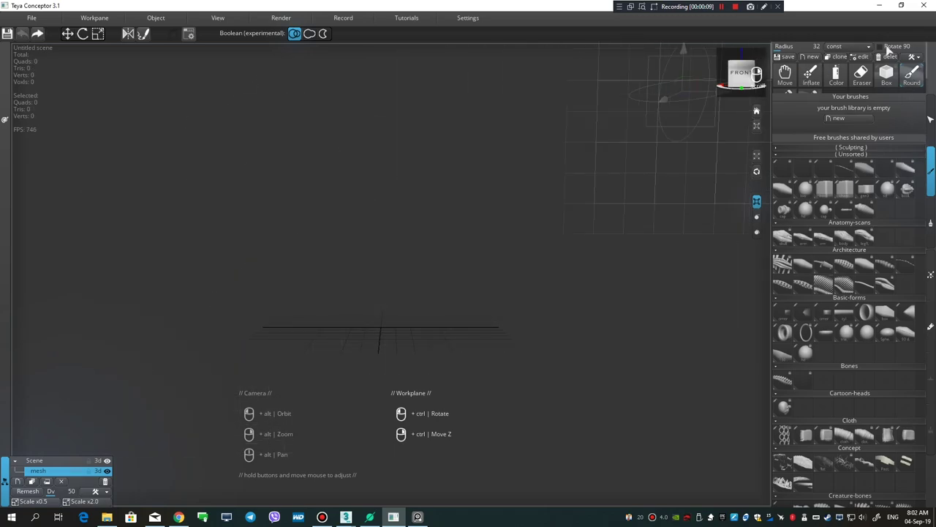
{"action": "left_click", "coordinate": [845, 48]}
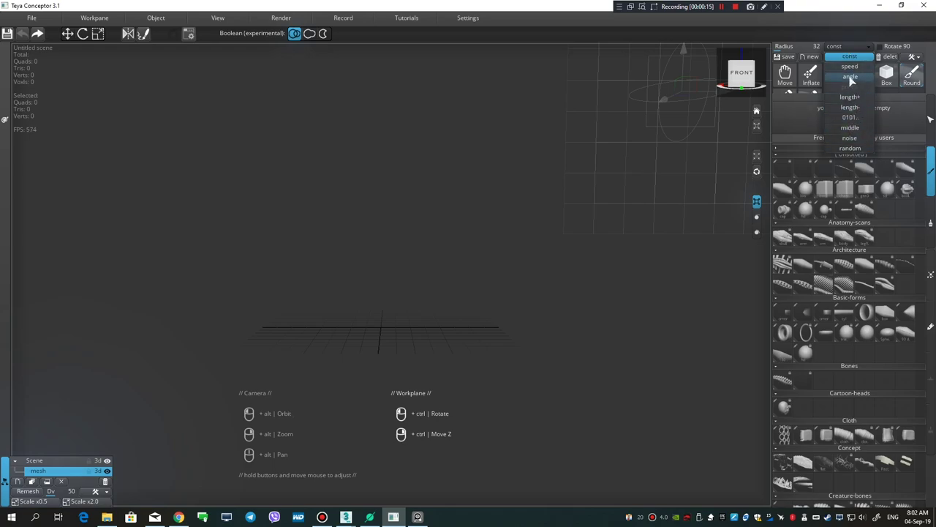
{"action": "left_click", "coordinate": [848, 127]}
- Build the cloud from layered curled tapered strokes, moving the workplane into it, then reset the workplane
{"action": "left_click_drag", "start_coordinate": [357, 300], "coordinate": [610, 226]}
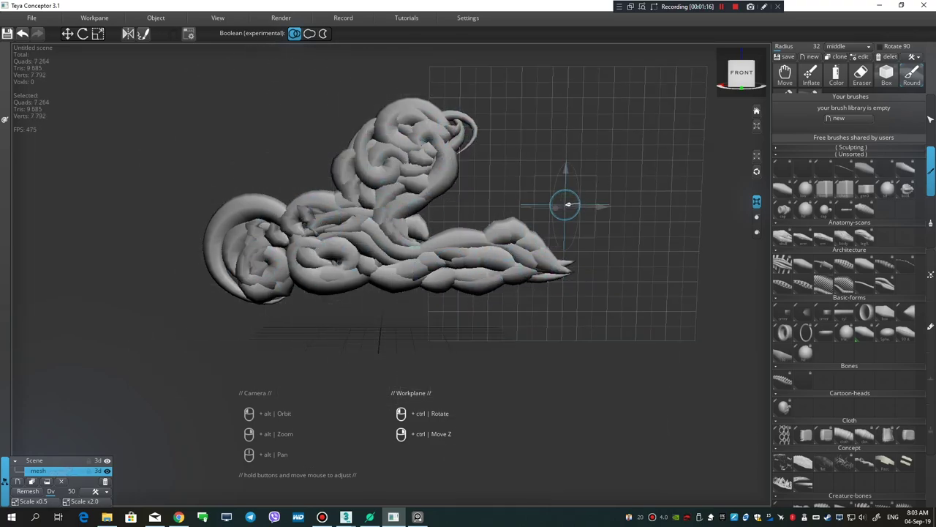
{"action": "left_click_drag", "start_coordinate": [571, 209], "coordinate": [536, 209], "text": "alt"}
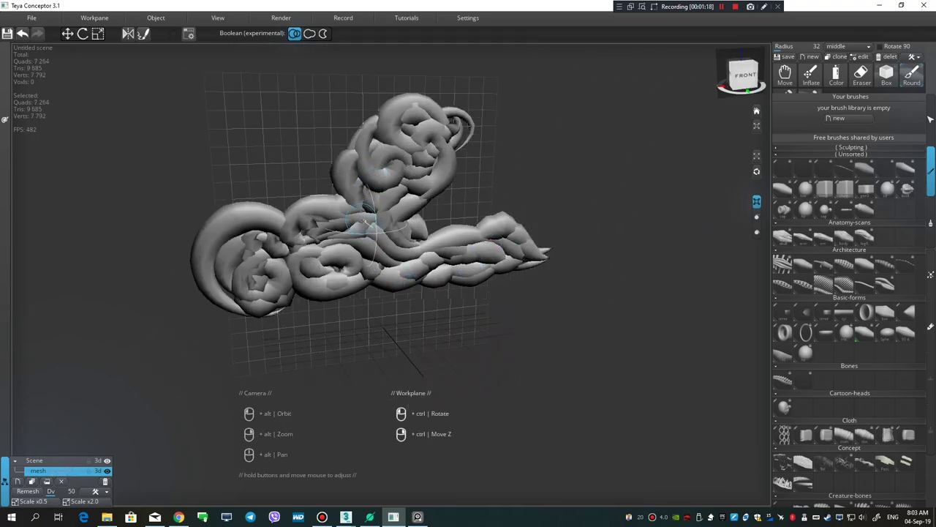
{"action": "left_click_drag", "start_coordinate": [370, 198], "coordinate": [381, 232], "text": "ctrl"}
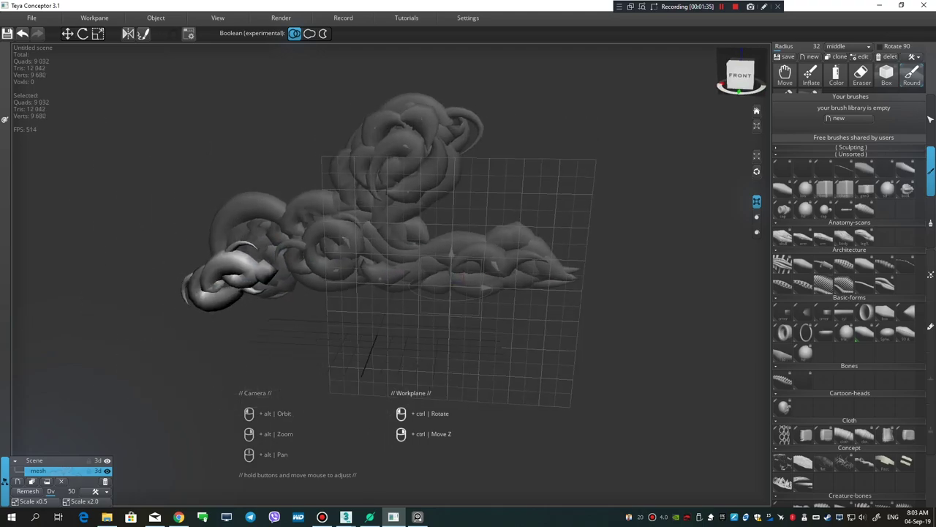
{"action": "left_click_drag", "start_coordinate": [455, 281], "coordinate": [512, 269], "text": "alt"}
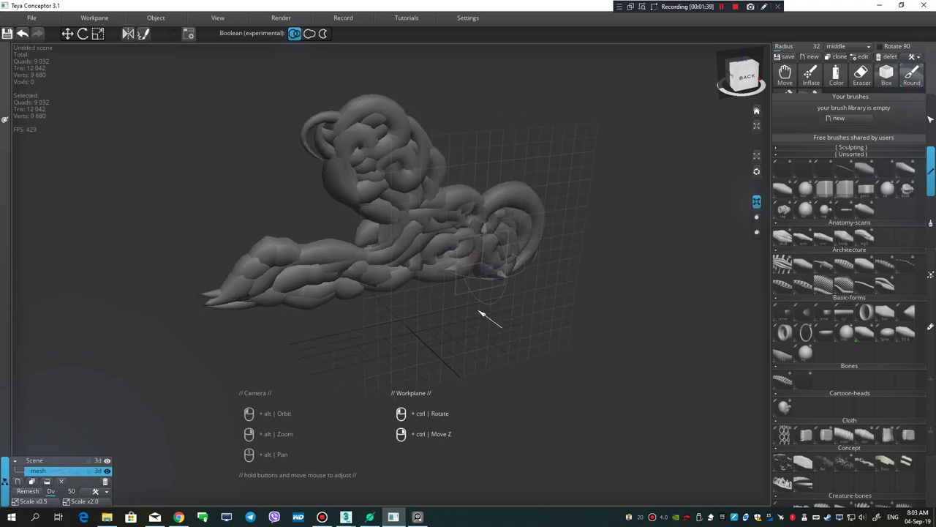
{"action": "mouse_move", "coordinate": [448, 225]}
{"action": "left_mouse_down", "text": "alt"}
{"action": "mouse_move", "coordinate": [372, 410]}
{"action": "mouse_move", "coordinate": [454, 271]}
{"action": "mouse_move", "coordinate": [505, 258]}
{"action": "left_mouse_up", "text": "alt"}
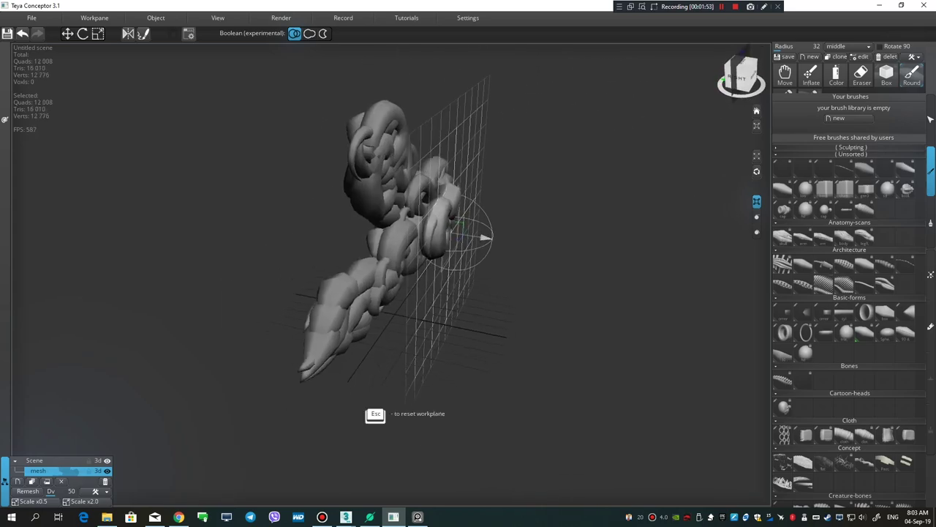
{"action": "key", "text": "Escape"}
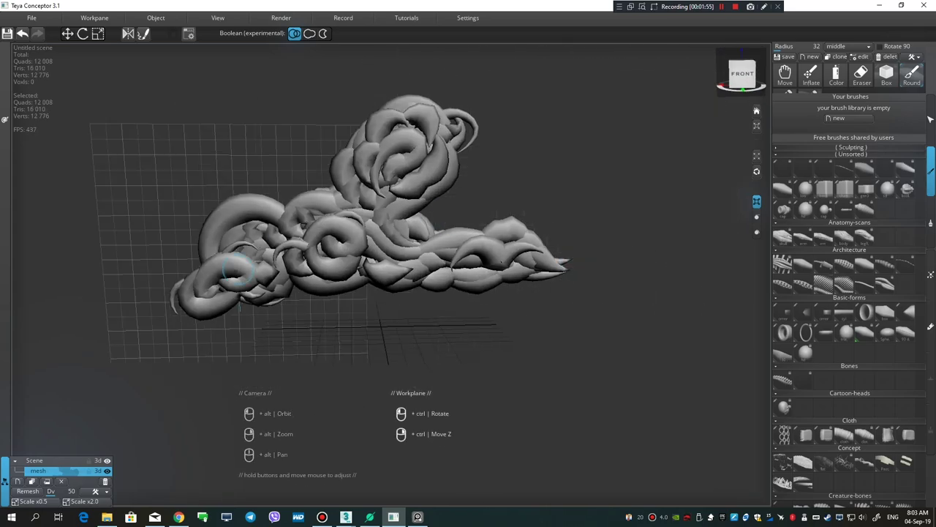
- Remesh the curled strokes into one lumpy blob at density 90
{"action": "left_click", "coordinate": [28, 491]}
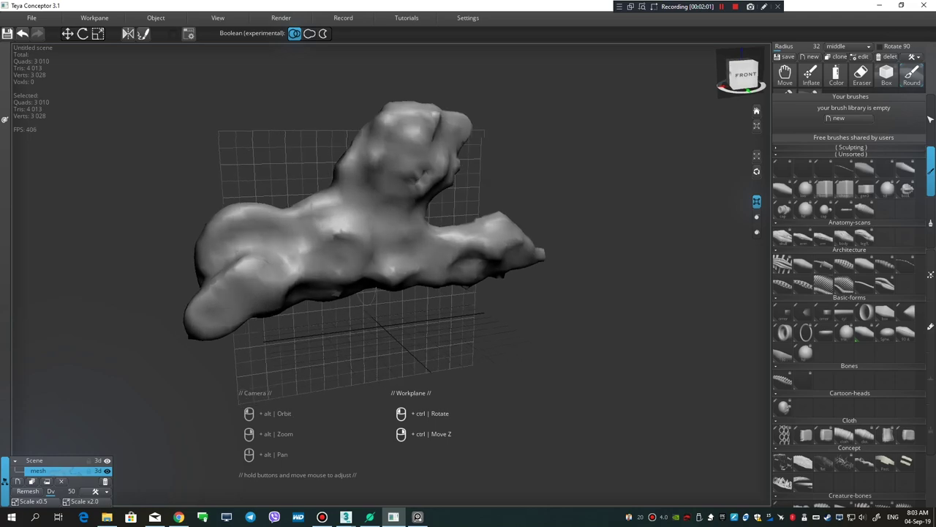
{"action": "key", "text": "ctrl+z"}
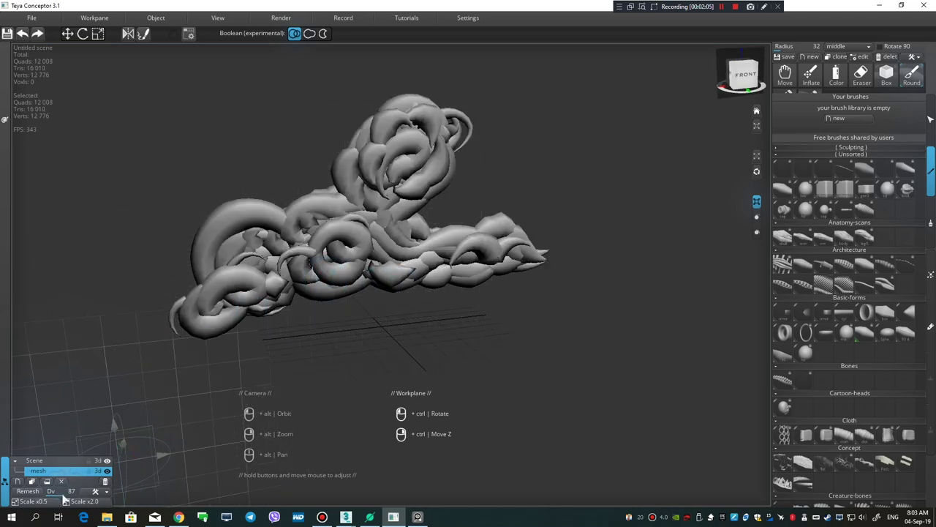
{"action": "left_click", "coordinate": [34, 492]}
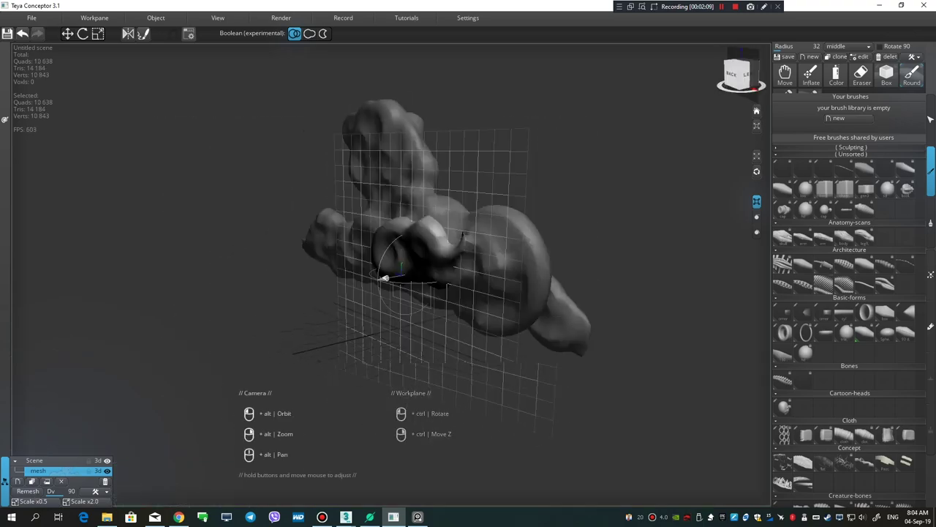
- Save the remeshed cloud as cloud_1.obj in the clouds folder
{"action": "left_click_drag", "start_coordinate": [315, 256], "coordinate": [338, 256], "text": "alt"}
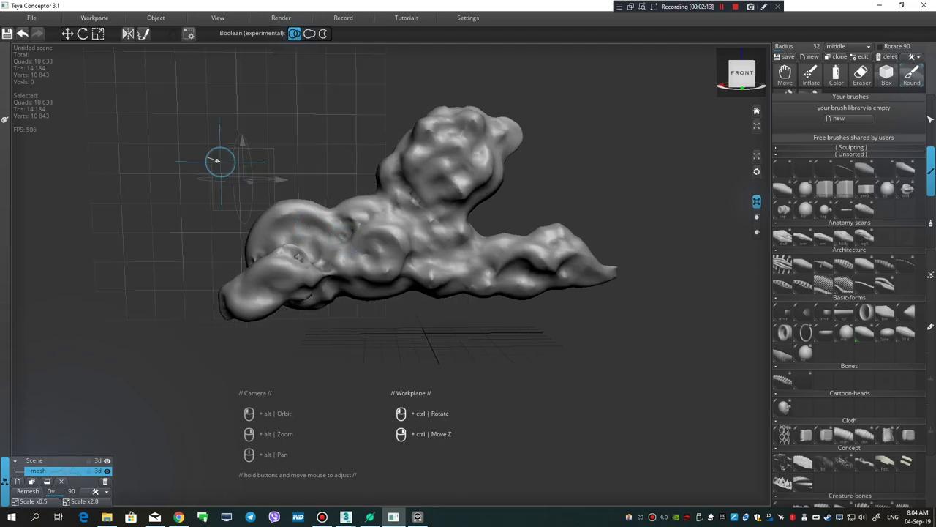
{"action": "left_click", "coordinate": [36, 18]}
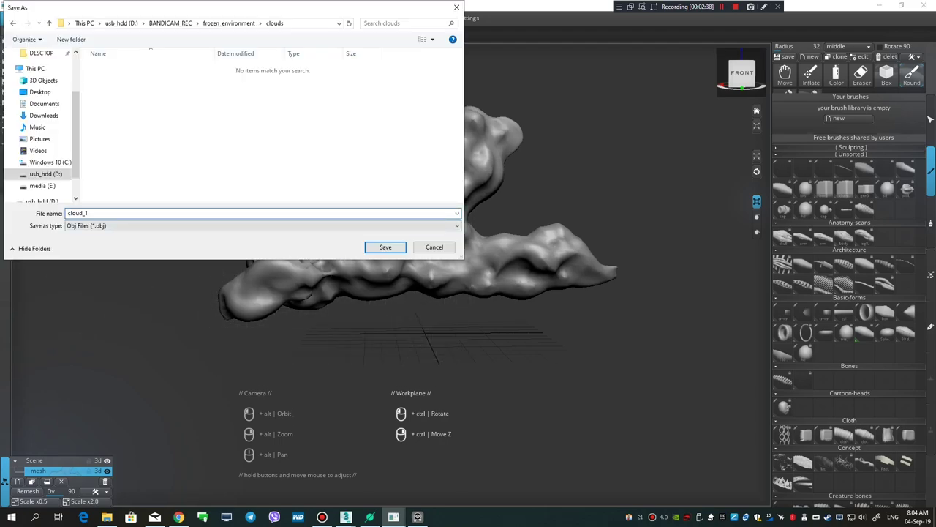
{"action": "key", "text": "Return"}
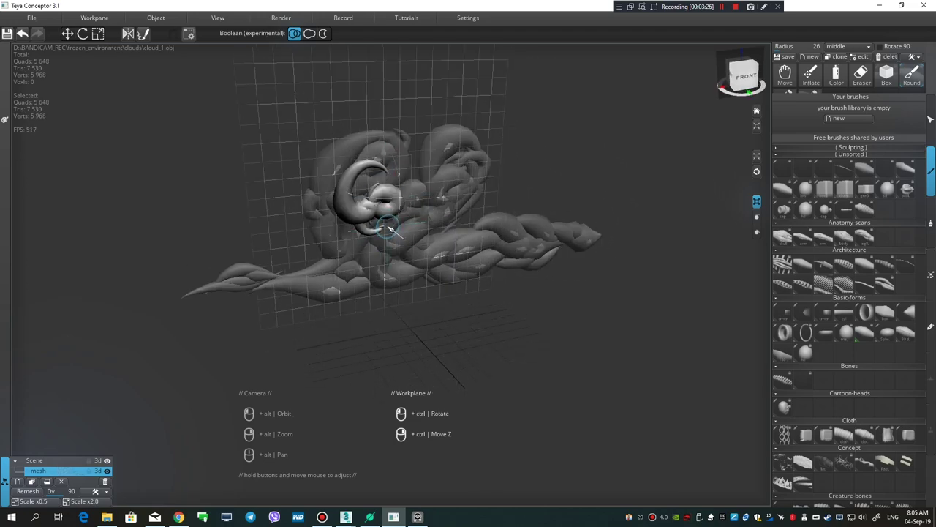
- Push the workplane through the new cloud, then move it away and remesh into a smoother blob
{"action": "left_click_drag", "start_coordinate": [422, 223], "coordinate": [389, 237], "text": "alt"}
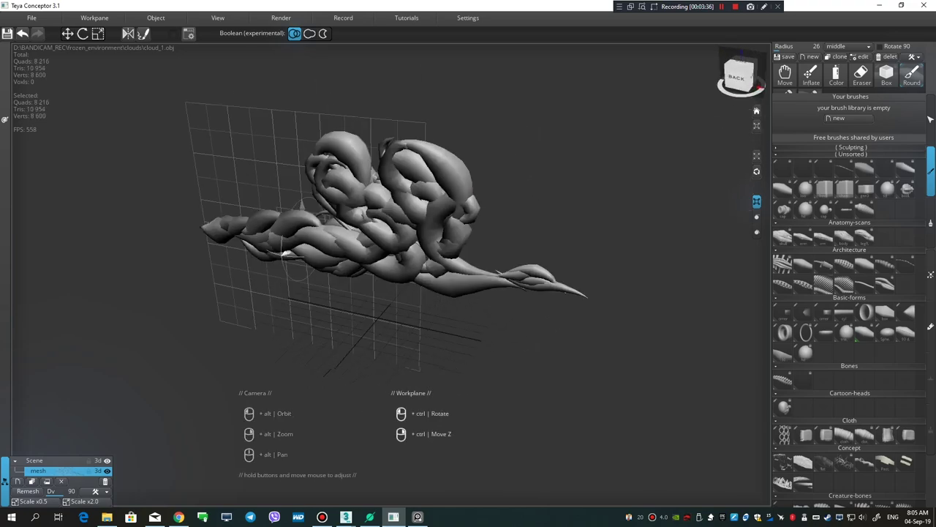
{"action": "left_click_drag", "start_coordinate": [284, 254], "coordinate": [517, 290], "text": "alt"}
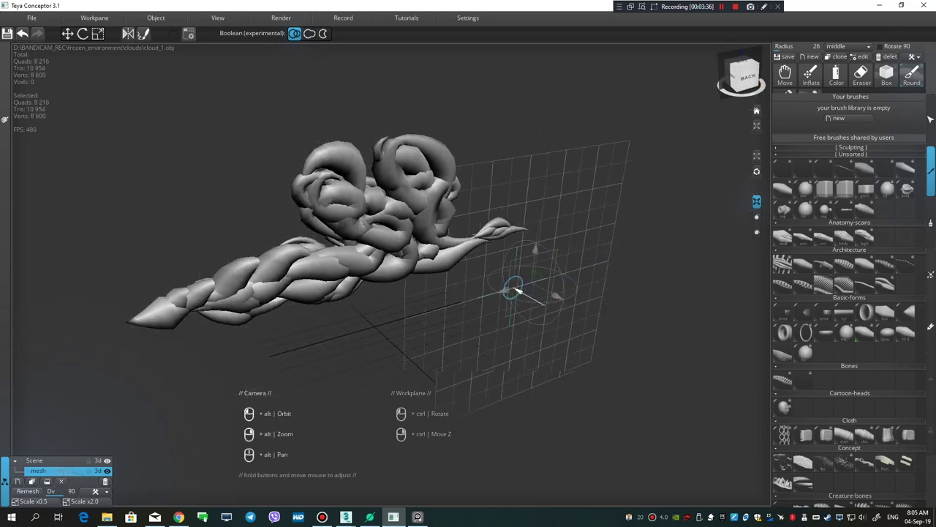
{"action": "right_click_drag", "start_coordinate": [421, 232], "coordinate": [415, 300], "text": "ctrl"}
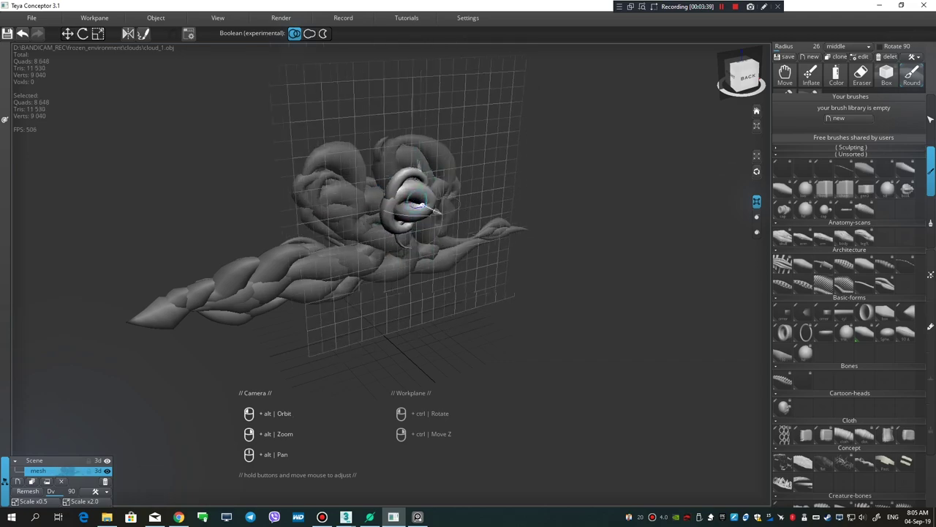
{"action": "mouse_move", "coordinate": [421, 206]}
{"action": "left_mouse_down", "text": "alt"}
{"action": "mouse_move", "coordinate": [414, 213]}
{"action": "mouse_move", "coordinate": [438, 239]}
{"action": "left_mouse_up", "text": "alt"}
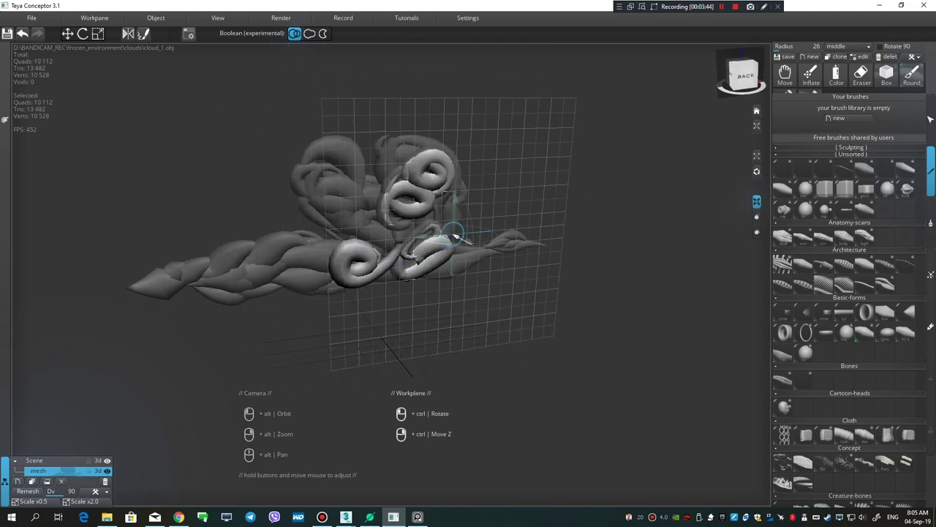
{"action": "left_click_drag", "start_coordinate": [457, 254], "coordinate": [570, 257], "text": "alt"}
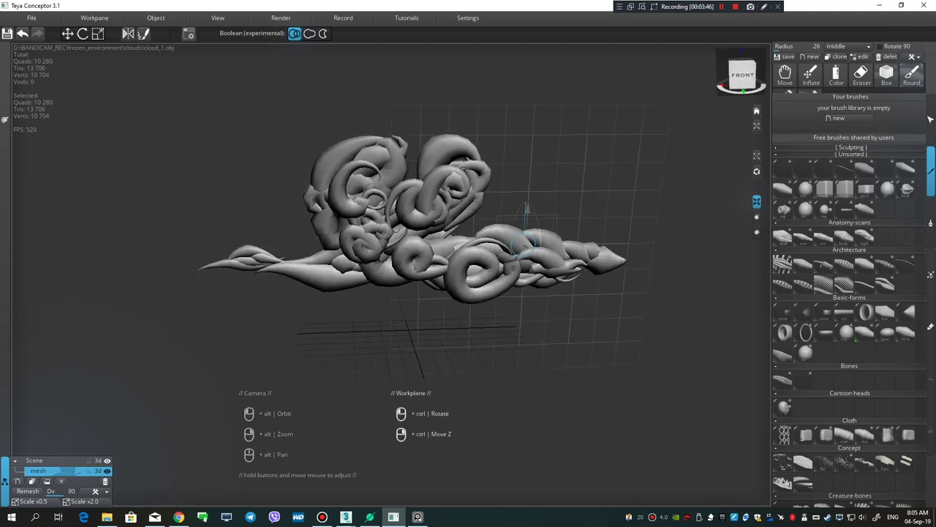
{"action": "left_click_drag", "start_coordinate": [546, 196], "coordinate": [84, 424]}
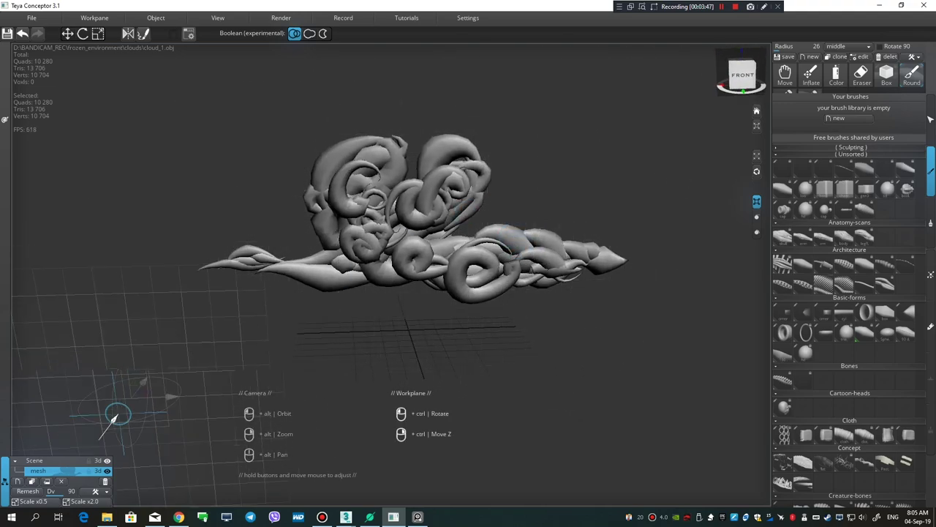
{"action": "left_click", "coordinate": [28, 491]}
{"action": "mouse_move", "coordinate": [373, 271]}
{"action": "left_mouse_down", "text": "alt"}
{"action": "mouse_move", "coordinate": [334, 272]}
{"action": "mouse_move", "coordinate": [377, 271]}
{"action": "mouse_move", "coordinate": [335, 272]}
{"action": "mouse_move", "coordinate": [376, 270]}
{"action": "mouse_move", "coordinate": [351, 272]}
{"action": "left_mouse_up", "text": "alt"}
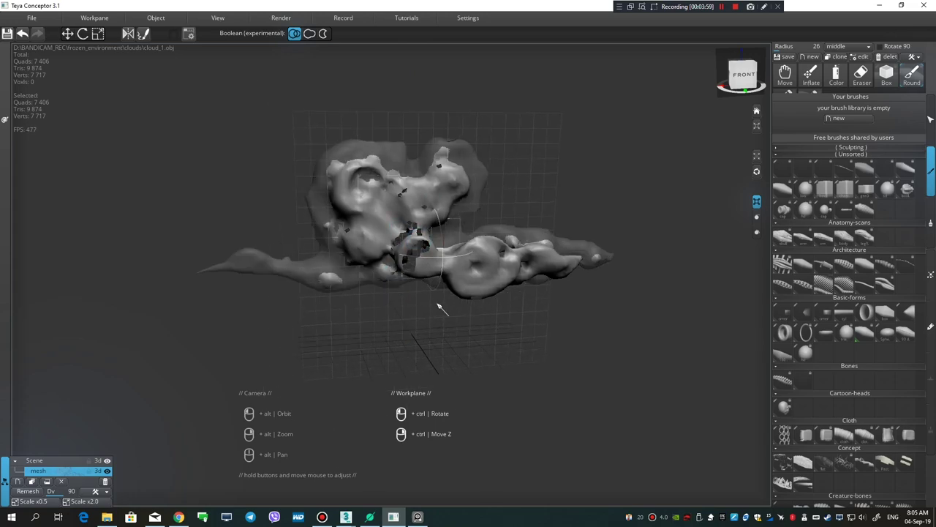
- Add a twisted stroke to the cloud's front and another to its back
{"action": "left_click_drag", "start_coordinate": [439, 306], "coordinate": [560, 125]}
{"action": "mouse_move", "coordinate": [381, 261]}
{"action": "left_mouse_down", "text": "alt"}
{"action": "mouse_move", "coordinate": [477, 205]}
{"action": "mouse_move", "coordinate": [324, 253]}
{"action": "mouse_move", "coordinate": [417, 258]}
{"action": "mouse_move", "coordinate": [369, 242]}
{"action": "left_mouse_up", "text": "alt"}
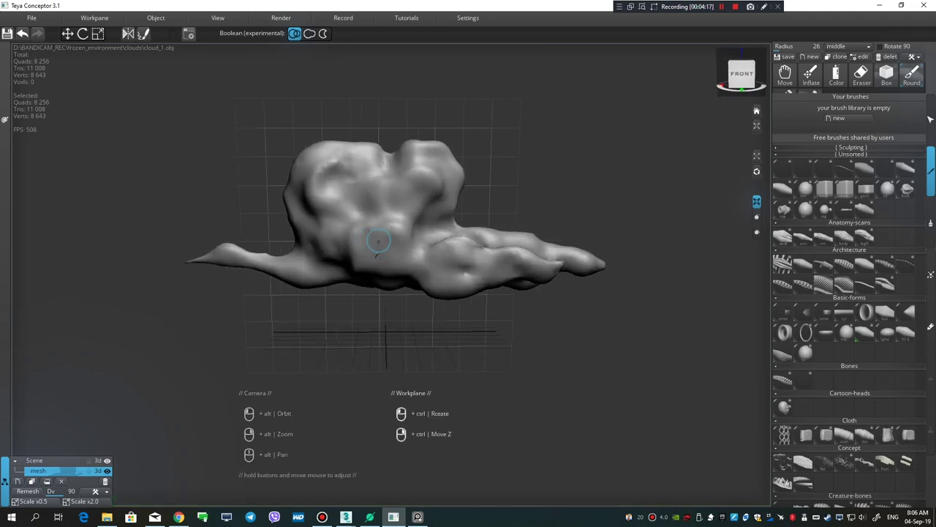
{"action": "left_click", "coordinate": [31, 17]}
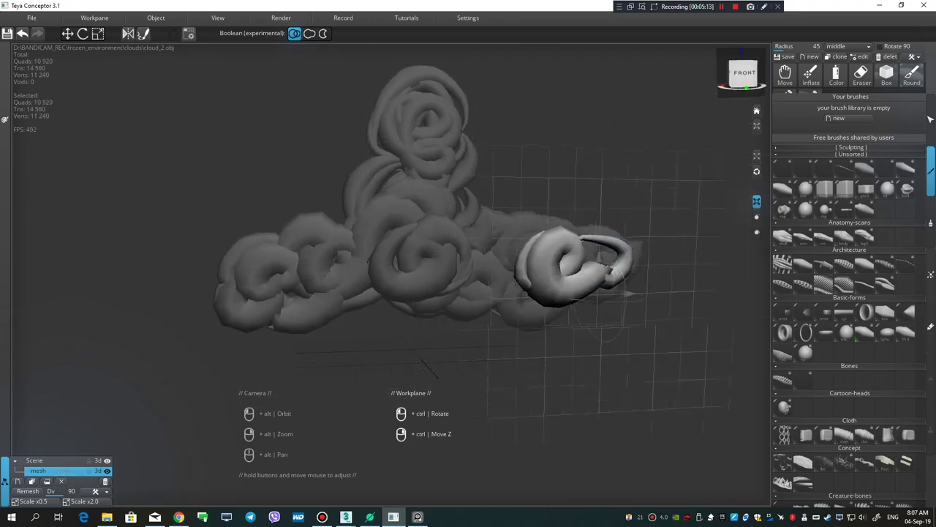
- Add curled tendrils to the cloud_2 shape's right, left and far sides
{"action": "mouse_move", "coordinate": [585, 271]}
{"action": "left_mouse_down"}
{"action": "mouse_move", "coordinate": [607, 217]}
{"action": "mouse_move", "coordinate": [548, 276]}
{"action": "left_mouse_up"}
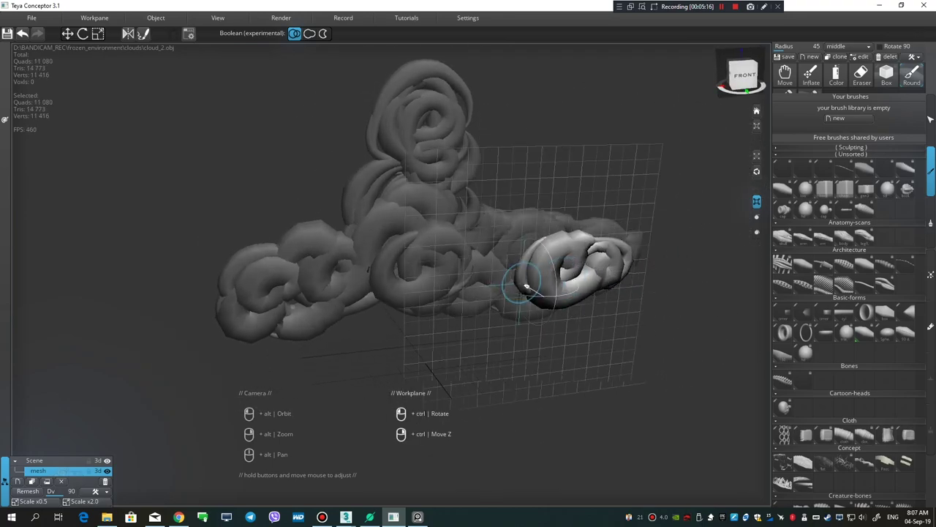
{"action": "left_click_drag", "start_coordinate": [289, 294], "coordinate": [327, 311]}
{"action": "left_click_drag", "start_coordinate": [483, 289], "coordinate": [425, 252], "text": "alt"}
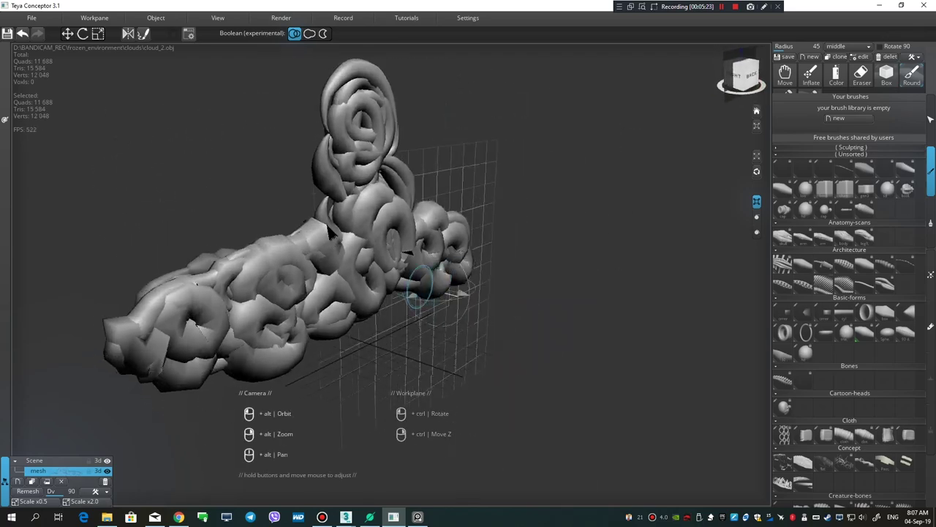
- Review the sculpt from the left, back and front, finishing on the front view
{"action": "left_click_drag", "start_coordinate": [492, 251], "coordinate": [337, 262], "text": "alt"}
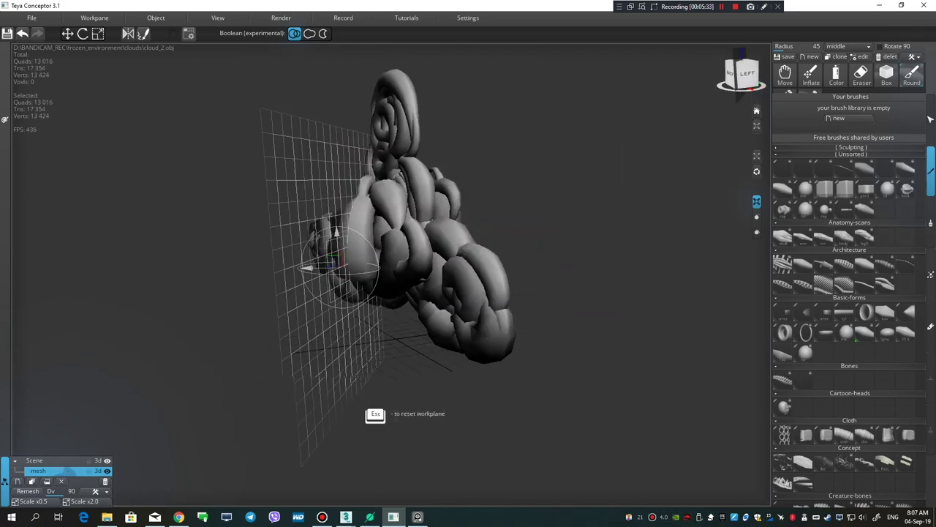
{"action": "mouse_move", "coordinate": [489, 310]}
{"action": "left_mouse_down", "text": "alt"}
{"action": "mouse_move", "coordinate": [322, 400]}
{"action": "mouse_move", "coordinate": [512, 325]}
{"action": "mouse_move", "coordinate": [462, 280]}
{"action": "mouse_move", "coordinate": [527, 278]}
{"action": "left_mouse_up", "text": "alt"}
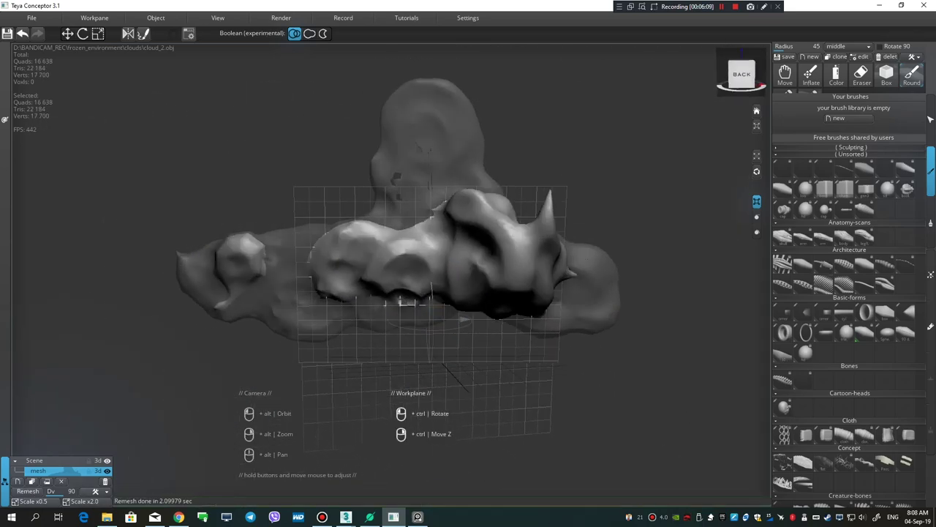
{"action": "left_click_drag", "start_coordinate": [400, 299], "coordinate": [352, 314], "text": "alt"}
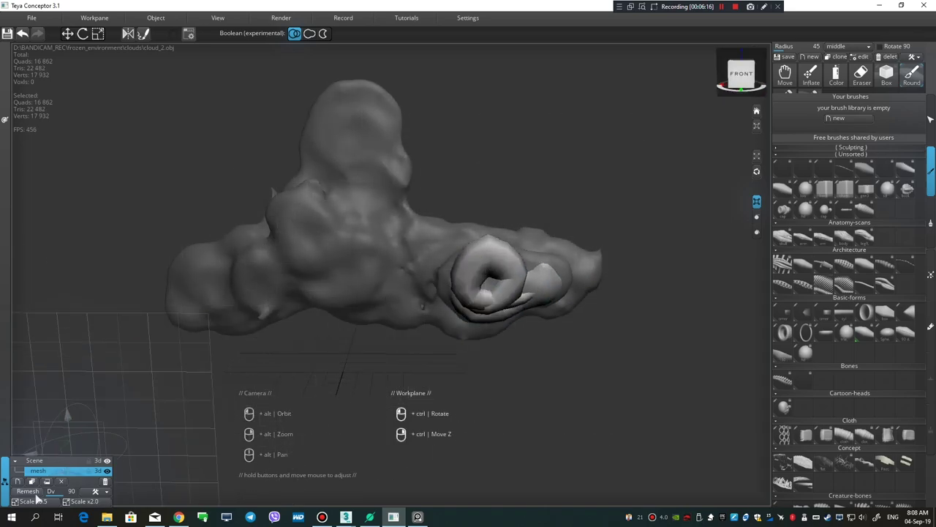
{"action": "left_click_drag", "start_coordinate": [531, 242], "coordinate": [463, 144], "text": "alt"}
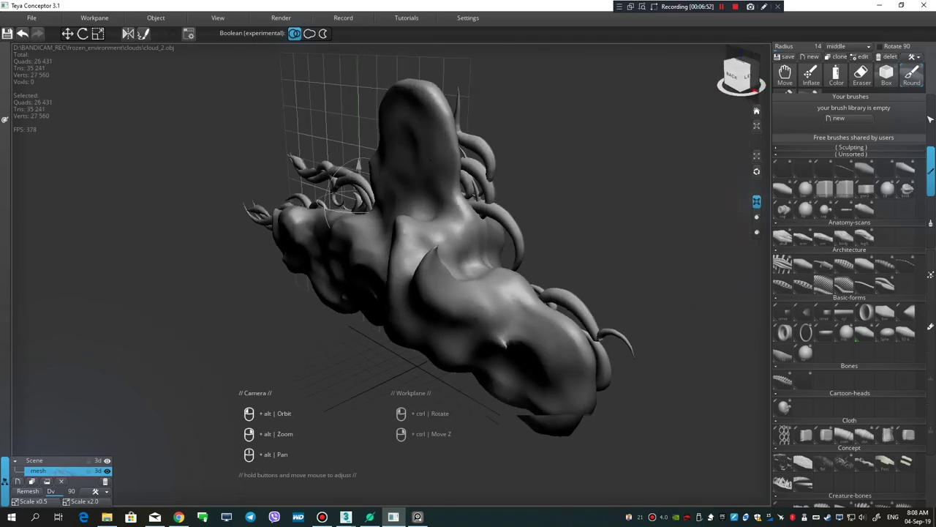
{"action": "left_click_drag", "start_coordinate": [567, 247], "coordinate": [340, 182], "text": "alt"}
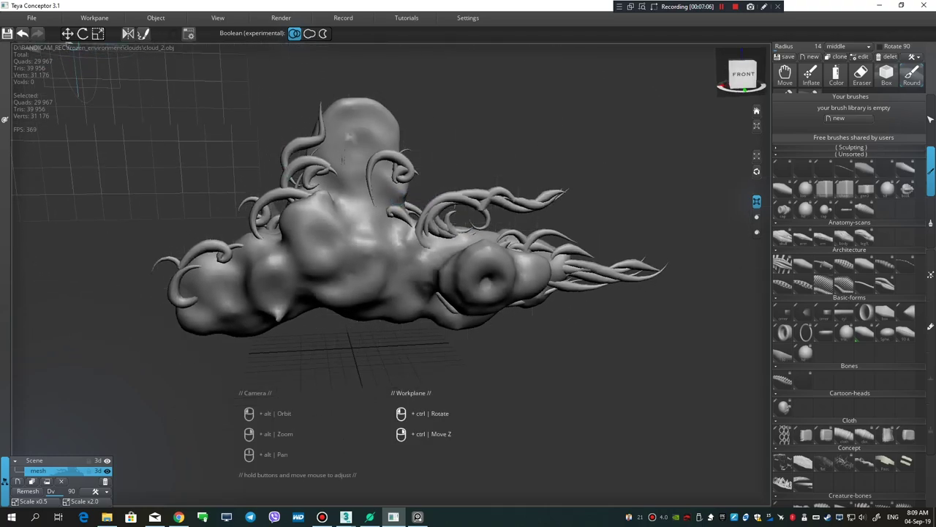
{"action": "left_click", "coordinate": [32, 18]}
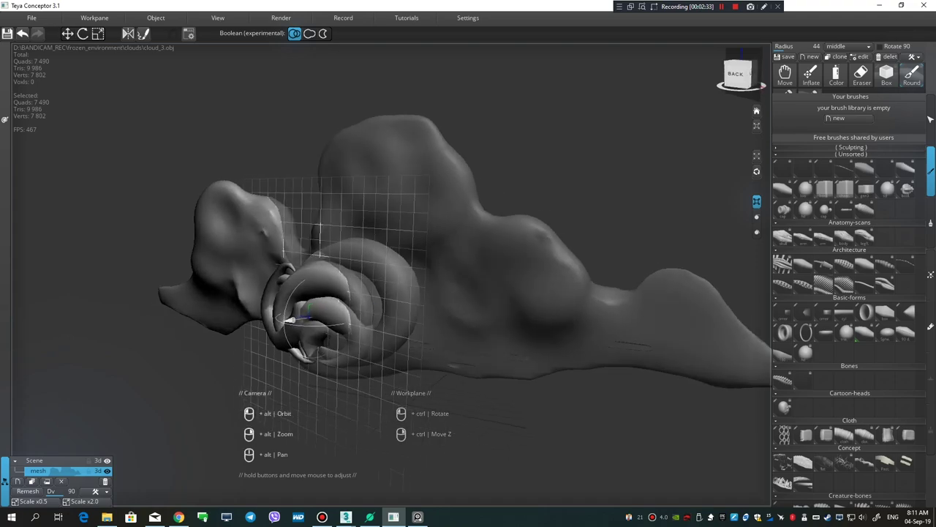
- Remesh the cloud_3 sculpt and inspect its spiral-covered surface from the back
{"action": "left_click_drag", "start_coordinate": [474, 312], "coordinate": [465, 309], "text": "alt"}
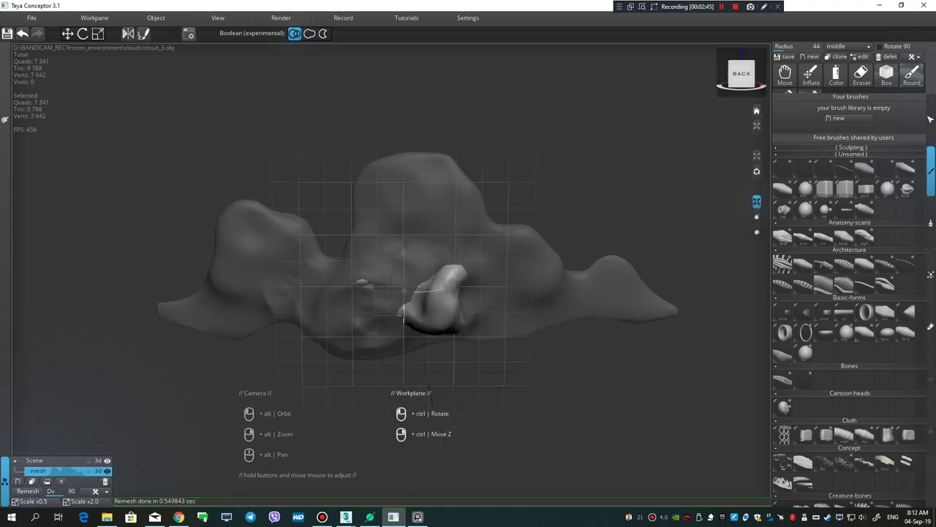
{"action": "mouse_move", "coordinate": [409, 285]}
{"action": "left_mouse_down", "text": "alt"}
{"action": "mouse_move", "coordinate": [385, 333]}
{"action": "mouse_move", "coordinate": [413, 384]}
{"action": "left_mouse_up", "text": "alt"}
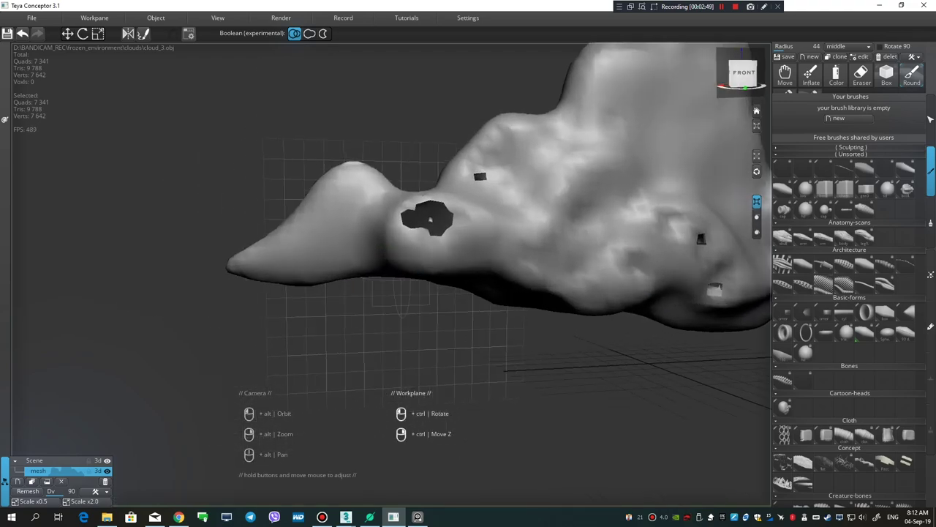
{"action": "left_click", "coordinate": [27, 490]}
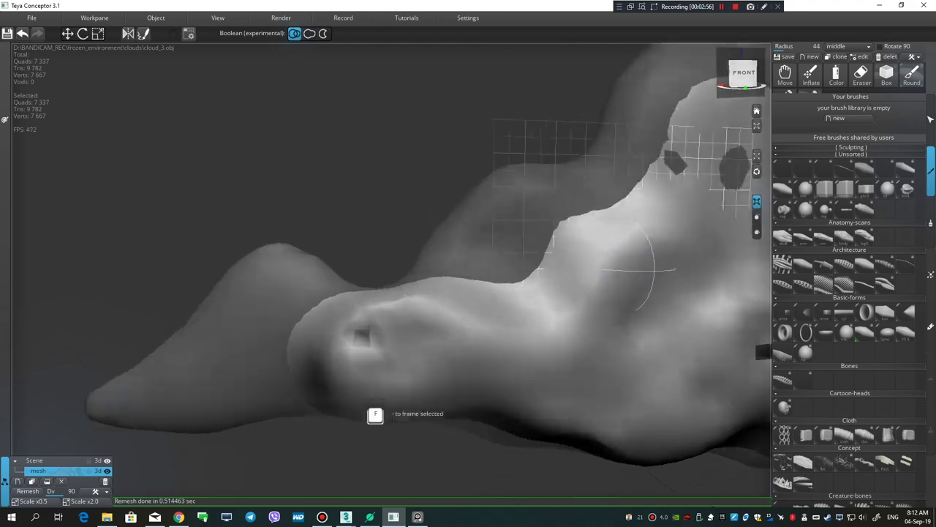
{"action": "left_click_drag", "start_coordinate": [606, 271], "coordinate": [403, 335], "text": "alt"}
{"action": "mouse_move", "coordinate": [428, 258]}
{"action": "left_mouse_down", "text": "alt"}
{"action": "mouse_move", "coordinate": [498, 229]}
{"action": "mouse_move", "coordinate": [474, 223]}
{"action": "left_mouse_up", "text": "alt"}
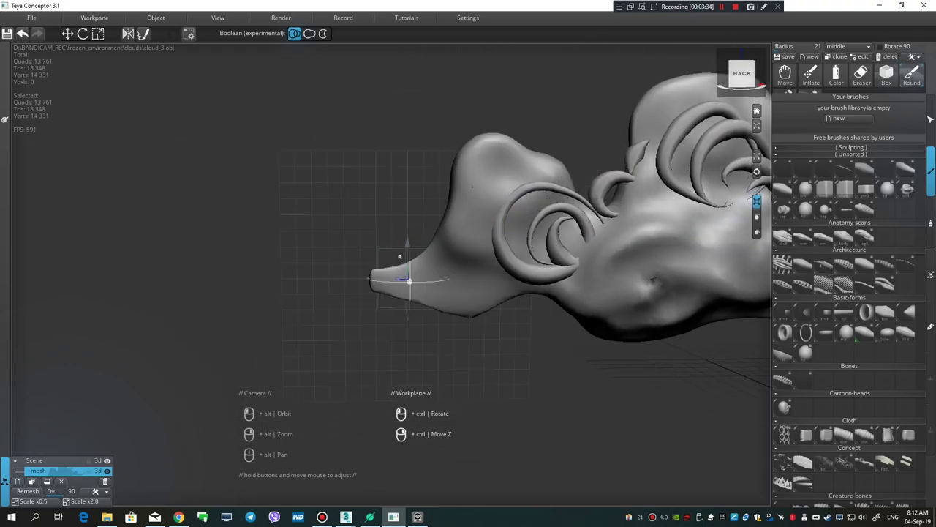
{"action": "scroll", "coordinate": [458, 259], "scroll_direction": "down", "scroll_amount": 5}
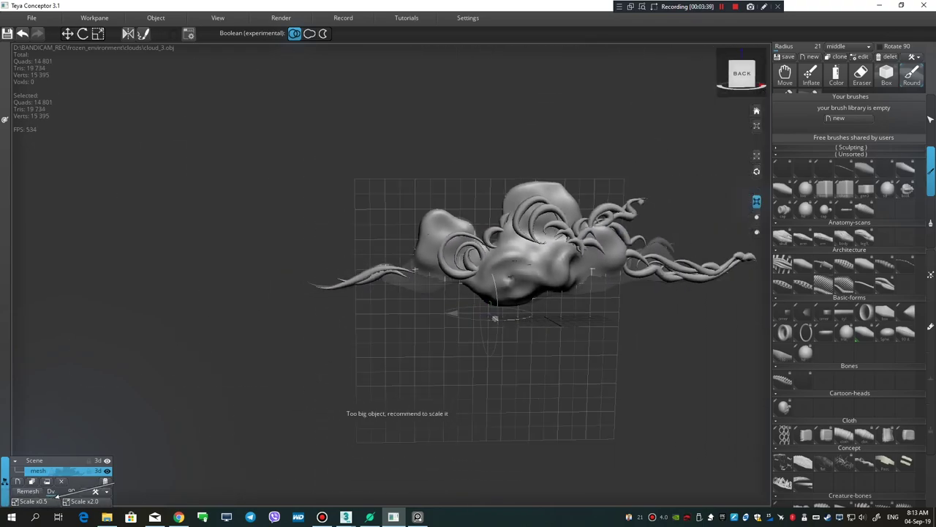
- Save the finished cloud sculpt to the clouds folder
{"action": "left_click_drag", "start_coordinate": [482, 307], "coordinate": [510, 330]}
{"action": "scroll", "coordinate": [516, 281], "scroll_direction": "up", "scroll_amount": 4}
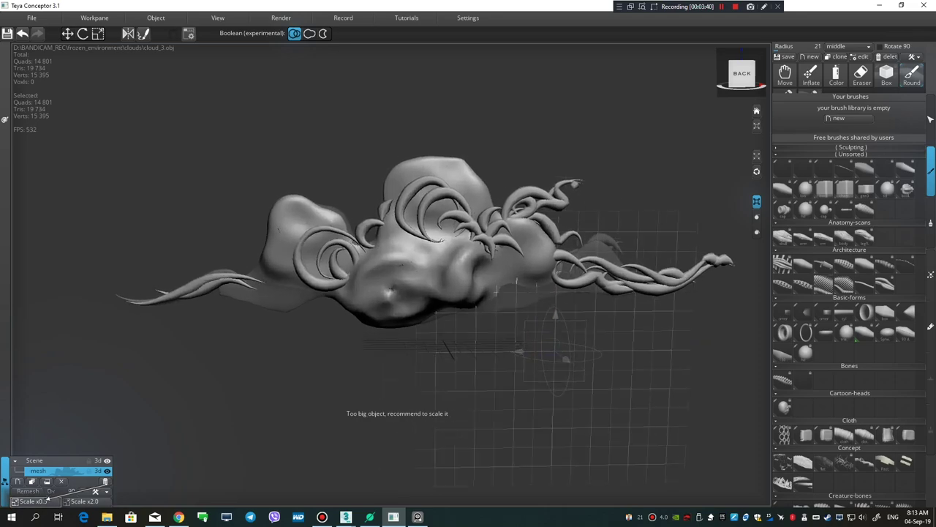
{"action": "left_click", "coordinate": [32, 17]}
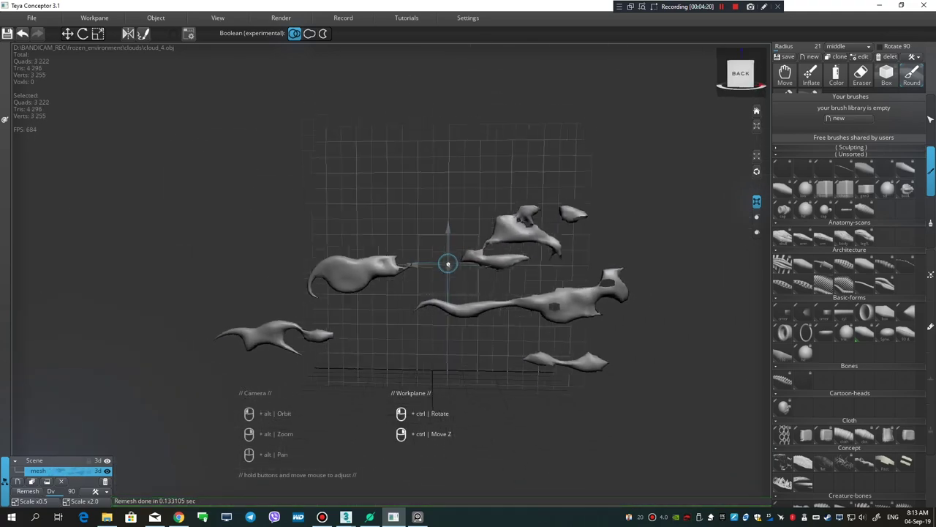
{"action": "left_click", "coordinate": [31, 17]}
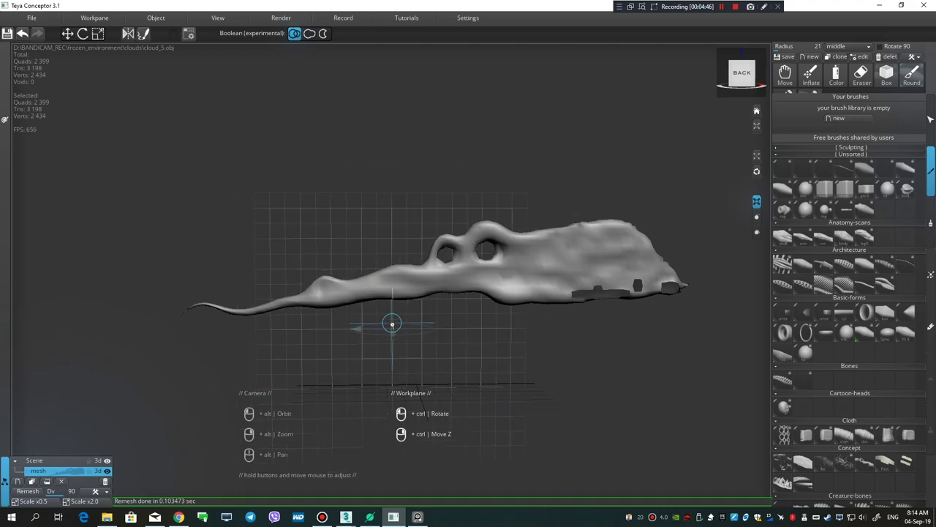
- Load the next cloud files, cloud_4 through cloud_6, in turn for review
{"action": "left_click", "coordinate": [38, 21]}
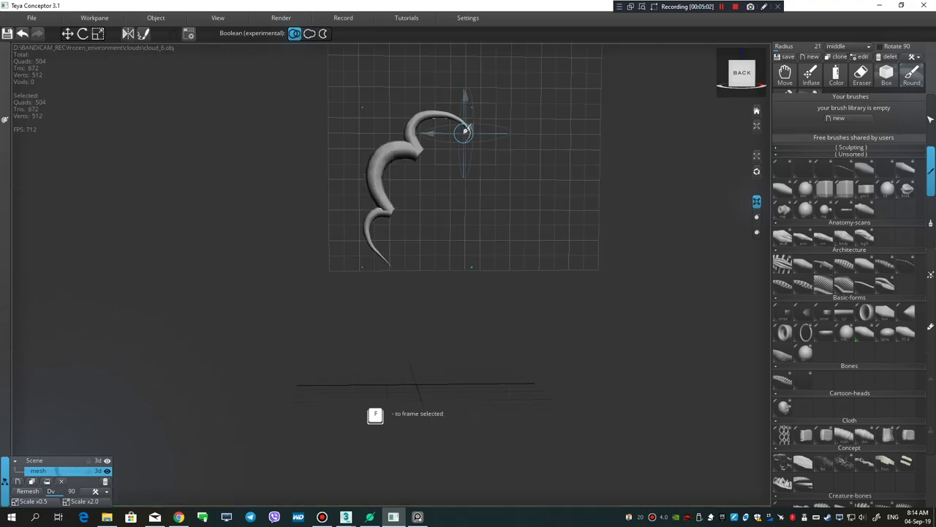
{"action": "mouse_move", "coordinate": [357, 254]}
{"action": "left_mouse_down", "text": "alt"}
{"action": "mouse_move", "coordinate": [512, 271]}
{"action": "mouse_move", "coordinate": [251, 276]}
{"action": "mouse_move", "coordinate": [261, 272]}
{"action": "left_mouse_up", "text": "alt"}
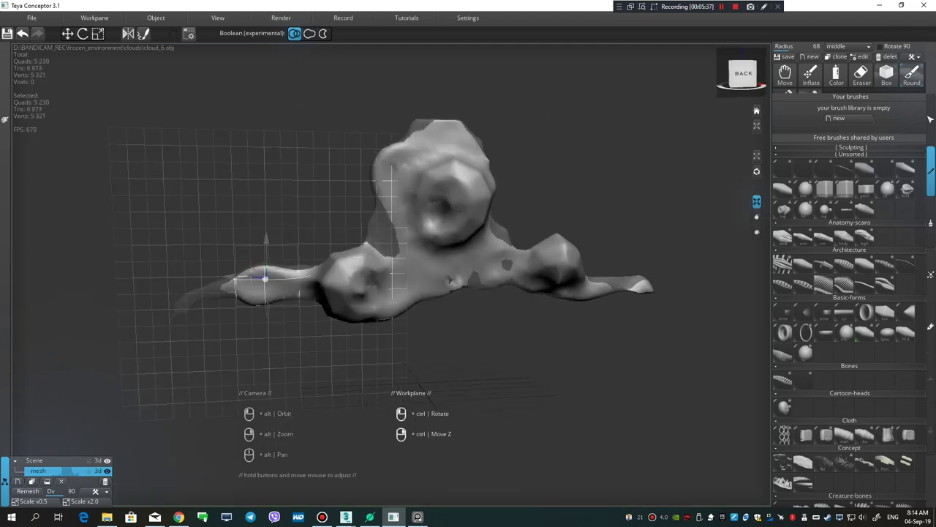
{"action": "left_click", "coordinate": [32, 20]}
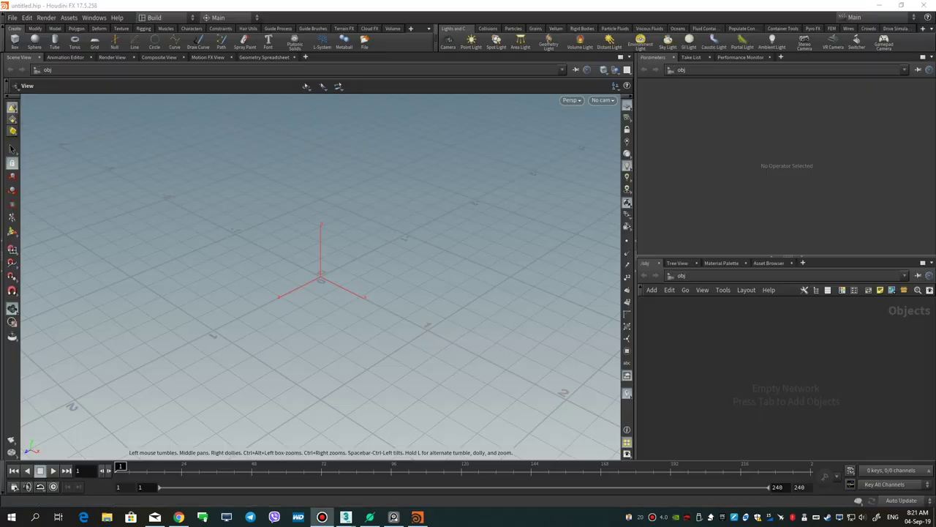
- Inside cloud_from_file1, set the cloud1 node's Uniform Sampling Divs to 300
{"action": "left_click", "coordinate": [768, 378]}
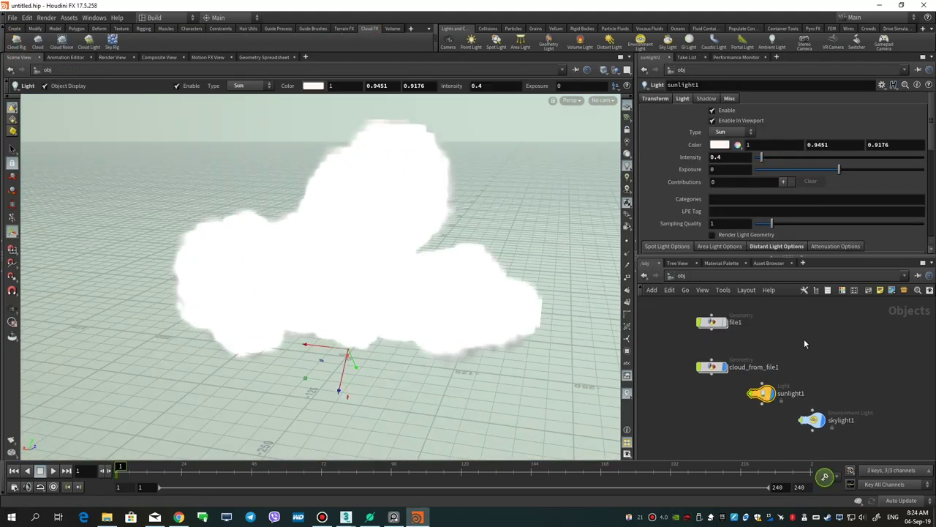
{"action": "double_click", "coordinate": [695, 338]}
{"action": "left_click", "coordinate": [761, 330]}
{"action": "left_click", "coordinate": [758, 363]}
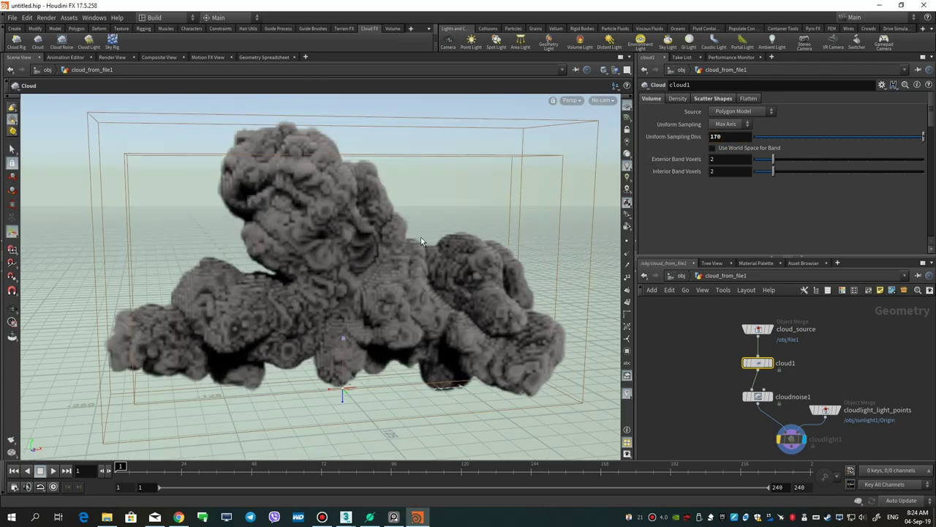
{"action": "double_click", "coordinate": [721, 136]}
{"action": "type", "text": "300"}
{"action": "key", "text": "Return"}
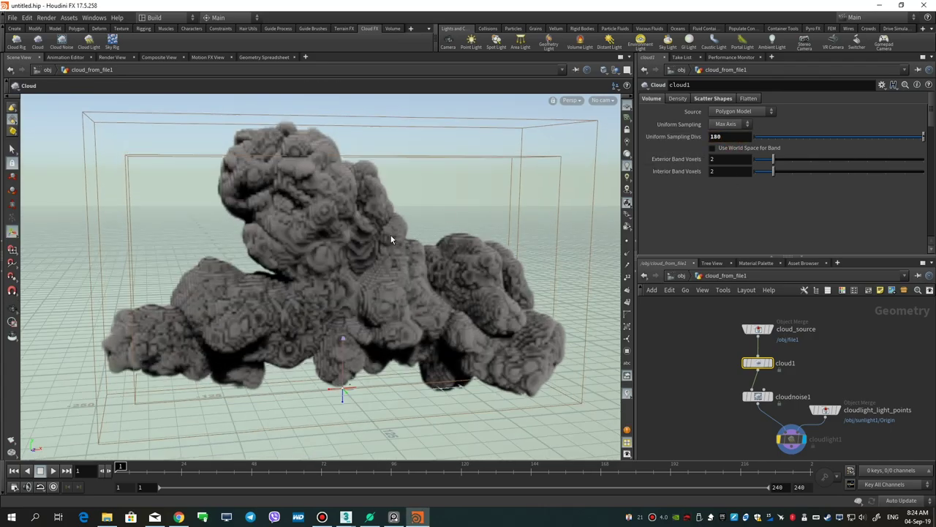
- Duplicate cloudnoise1 and wire the copy between cloudnoise1 and cloudlight1
{"action": "left_click_drag", "start_coordinate": [411, 257], "coordinate": [438, 248], "text": "alt"}
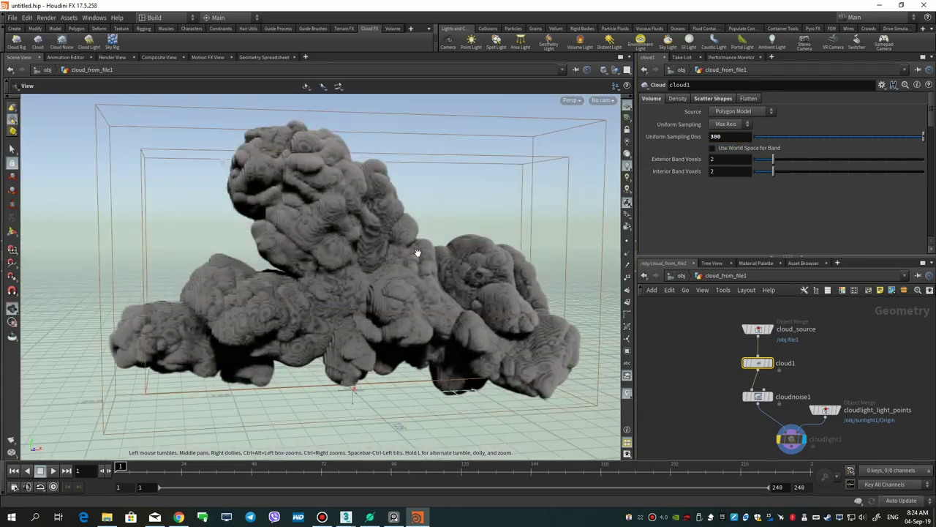
{"action": "left_click", "coordinate": [757, 396]}
{"action": "scroll", "coordinate": [743, 350], "scroll_direction": "up", "scroll_amount": 3}
{"action": "key", "text": "ctrl+c"}
{"action": "key", "text": "ctrl+v"}
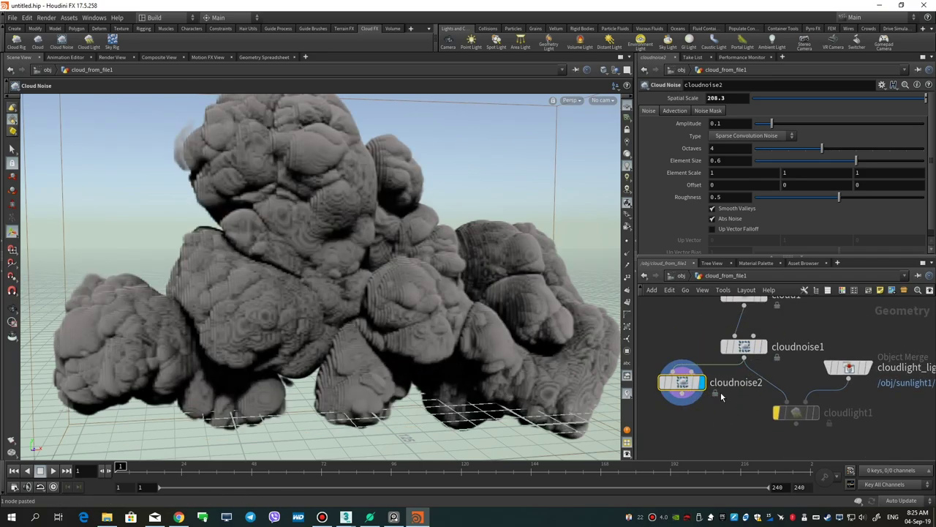
{"action": "left_click", "coordinate": [729, 419]}
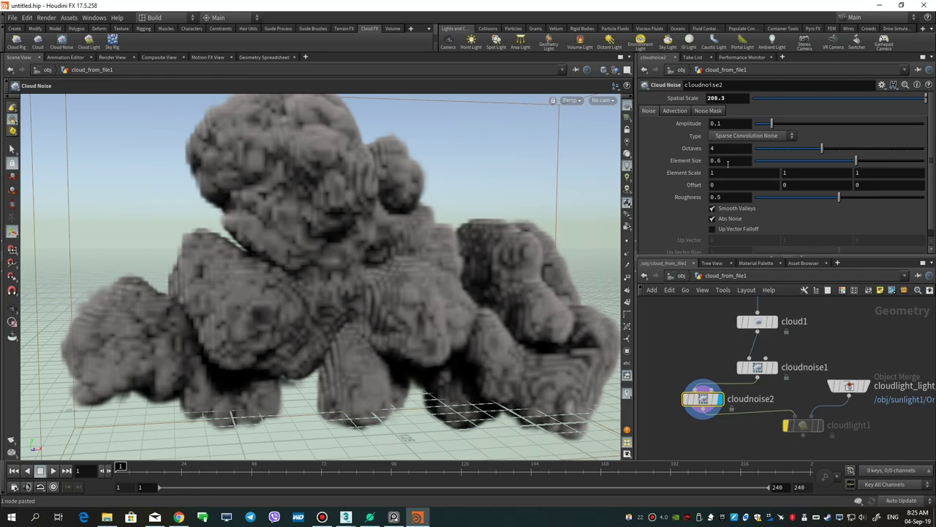
- Give the new noise layer Element Size 0.2, Amplitude 0.1 and Octaves 3
{"action": "double_click", "coordinate": [728, 160]}
{"action": "type", "text": "0.2"}
{"action": "key", "text": "Return"}
{"action": "double_click", "coordinate": [728, 123]}
{"action": "type", "text": "0.05"}
{"action": "key", "text": "Return"}
{"action": "key", "text": "ctrl+z"}
{"action": "left_click_drag", "start_coordinate": [821, 149], "coordinate": [786, 148]}
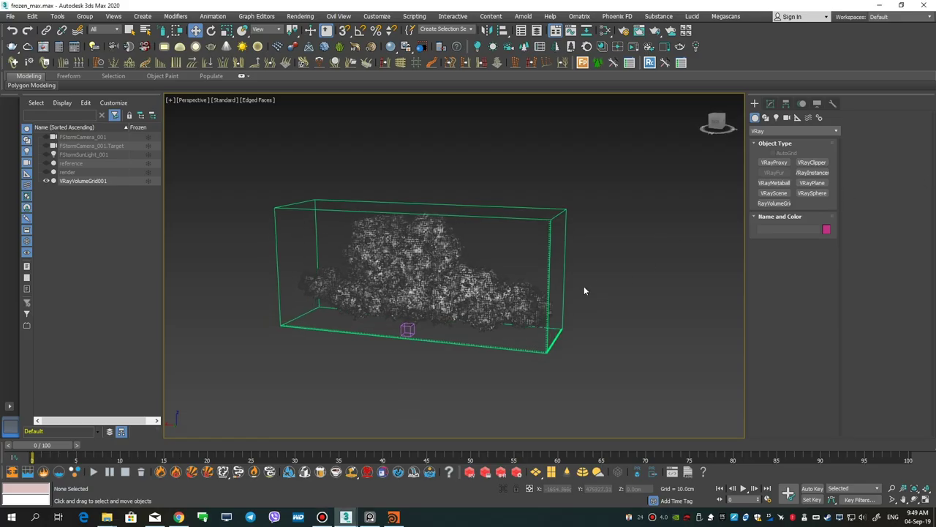
- Preview VRayVolumeGrid001 as a solid mesh with Show Mesh and Default Shading
{"action": "left_click", "coordinate": [771, 104]}
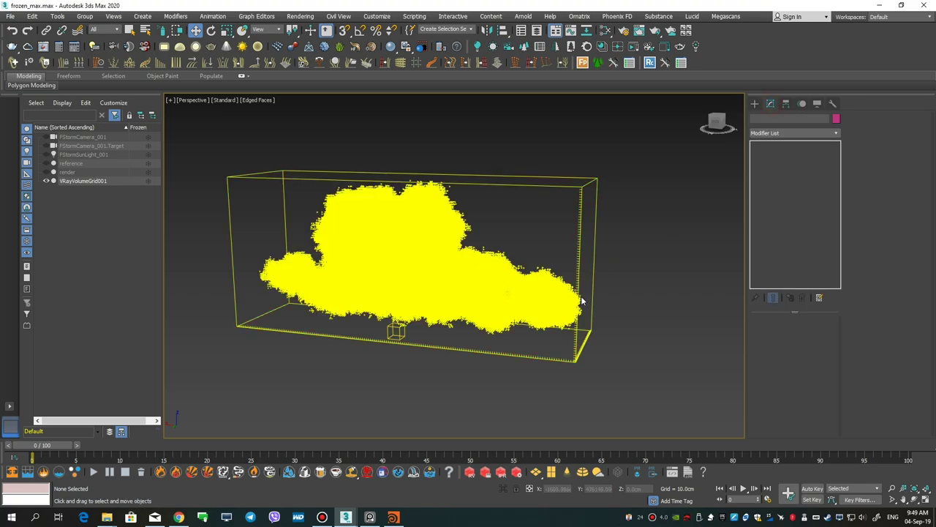
{"action": "left_click", "coordinate": [577, 296]}
{"action": "scroll", "coordinate": [881, 154], "scroll_direction": "down", "scroll_amount": 5}
{"action": "scroll", "coordinate": [877, 241], "scroll_direction": "down", "scroll_amount": 3}
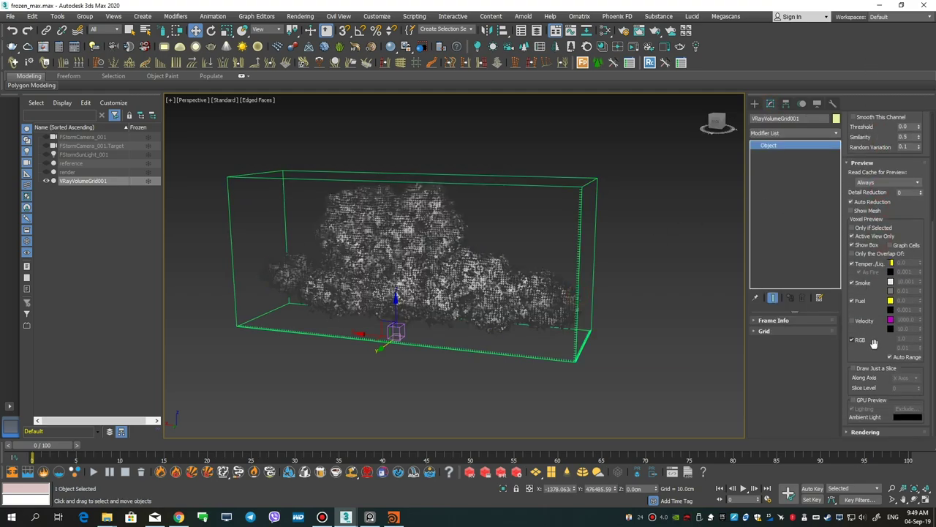
{"action": "left_click", "coordinate": [866, 211]}
{"action": "mouse_move", "coordinate": [513, 245]}
{"action": "middle_mouse_down", "text": "alt"}
{"action": "mouse_move", "coordinate": [498, 226]}
{"action": "mouse_move", "coordinate": [520, 234]}
{"action": "mouse_move", "coordinate": [485, 224]}
{"action": "mouse_move", "coordinate": [493, 225]}
{"action": "middle_mouse_up", "text": "alt"}
{"action": "key", "text": "F4"}
{"action": "scroll", "coordinate": [477, 243], "scroll_direction": "up", "scroll_amount": 3}
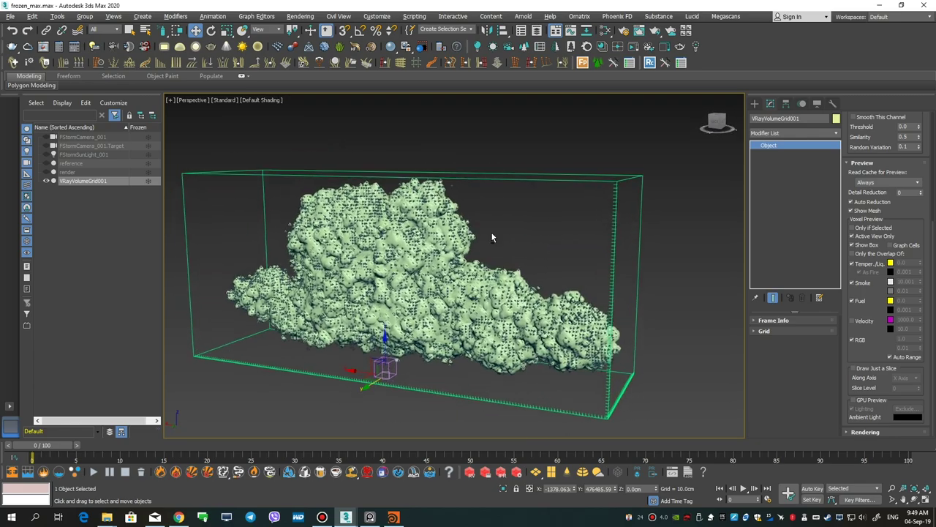
- Add an FStormDisplacement modifier to the cloud volume grid
{"action": "left_click", "coordinate": [832, 136]}
{"action": "scroll", "coordinate": [822, 313], "scroll_direction": "down", "scroll_amount": 5}
{"action": "scroll", "coordinate": [824, 404], "scroll_direction": "up", "scroll_amount": 3}
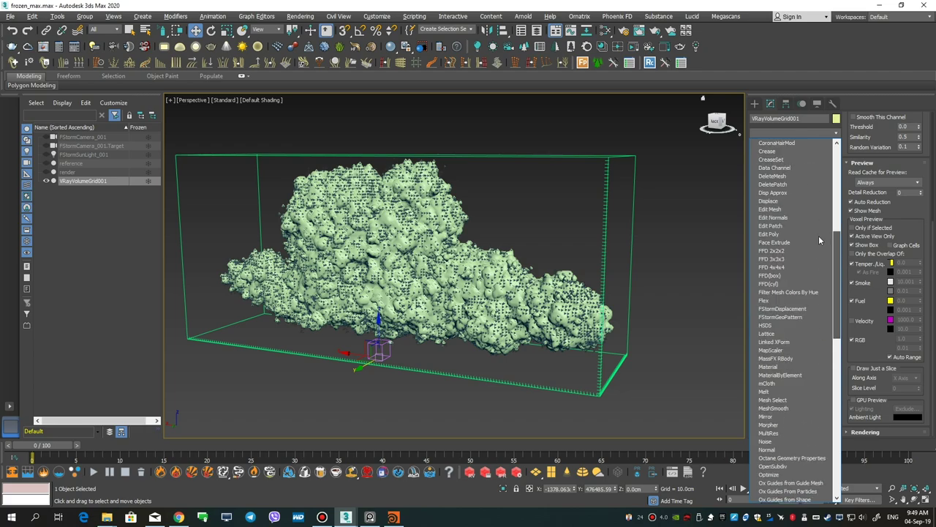
{"action": "left_click", "coordinate": [819, 235]}
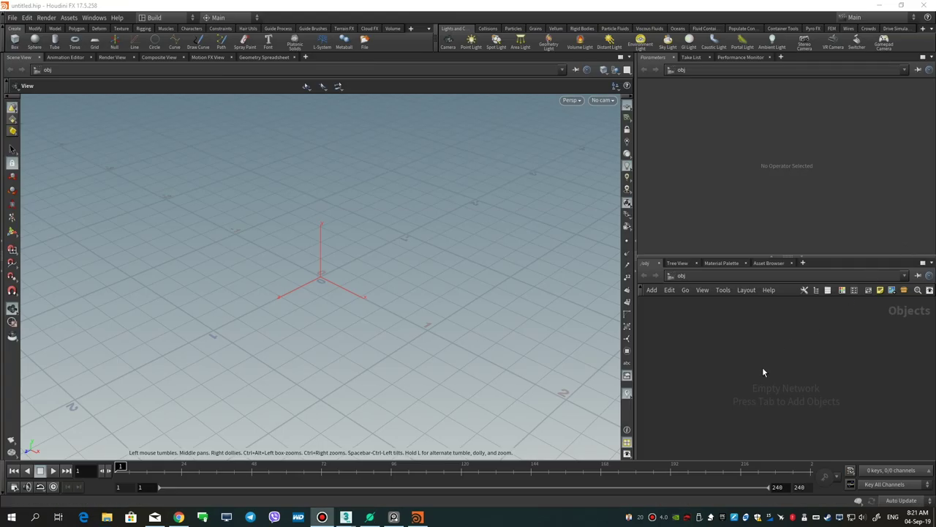
- Add a file1 geometry node loading cloud_1.obj, then return to /obj
{"action": "key", "text": "Tab"}
{"action": "type", "text": "light"}
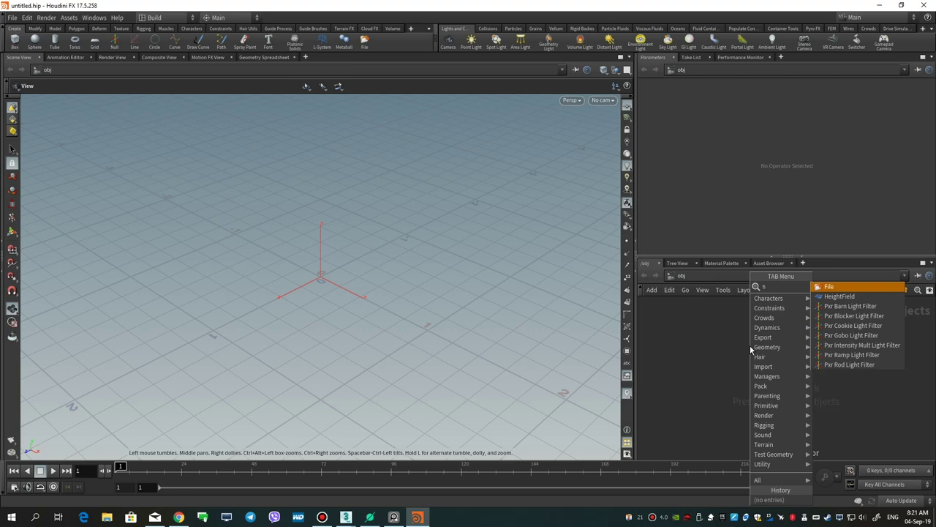
{"action": "key", "text": "Return"}
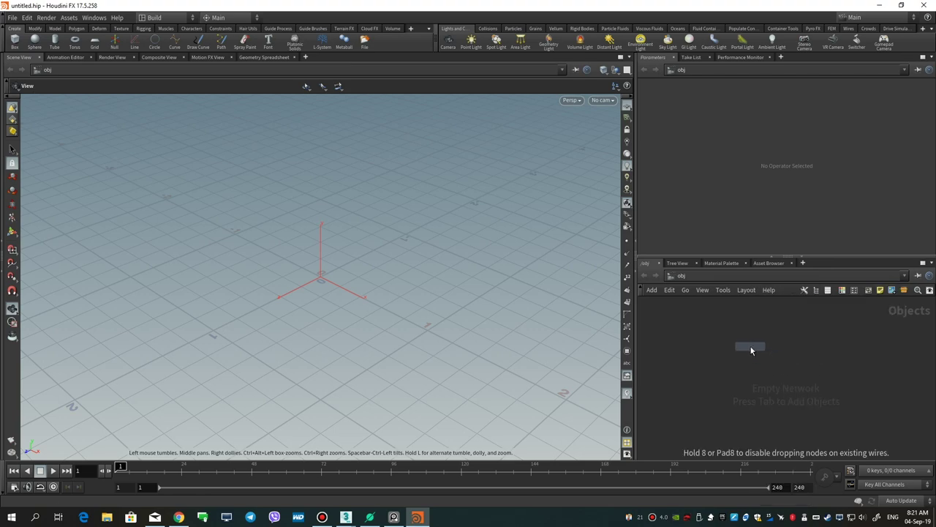
{"action": "left_click", "coordinate": [750, 345]}
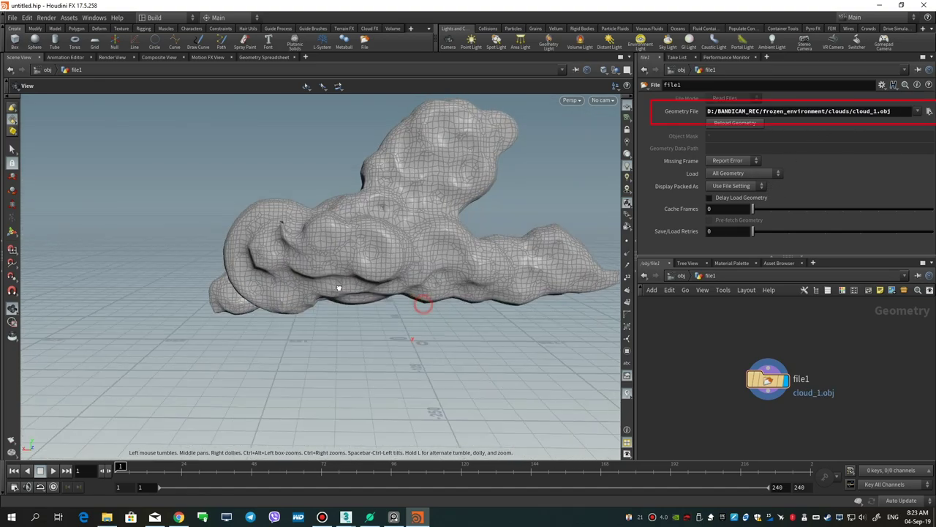
{"action": "mouse_move", "coordinate": [334, 286]}
{"action": "left_mouse_down"}
{"action": "mouse_move", "coordinate": [328, 301]}
{"action": "mouse_move", "coordinate": [345, 282]}
{"action": "left_mouse_up"}
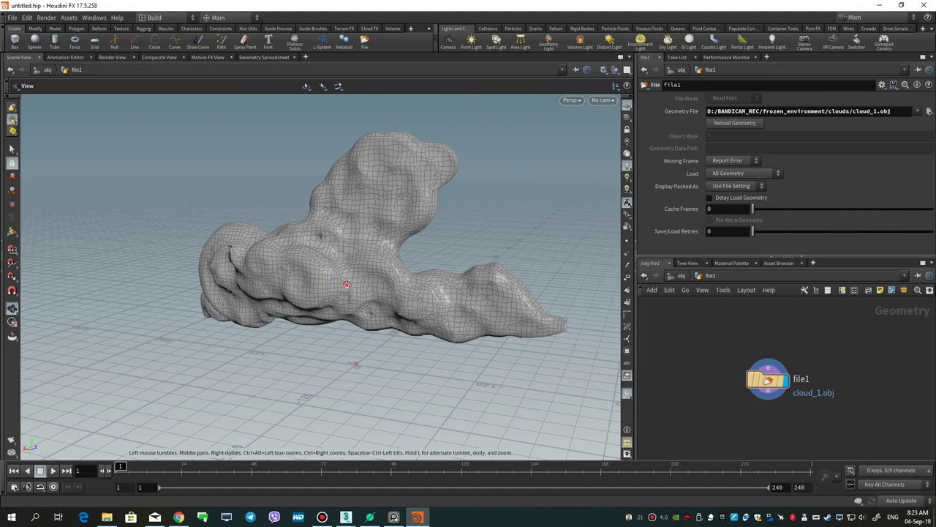
{"action": "key", "text": "u"}
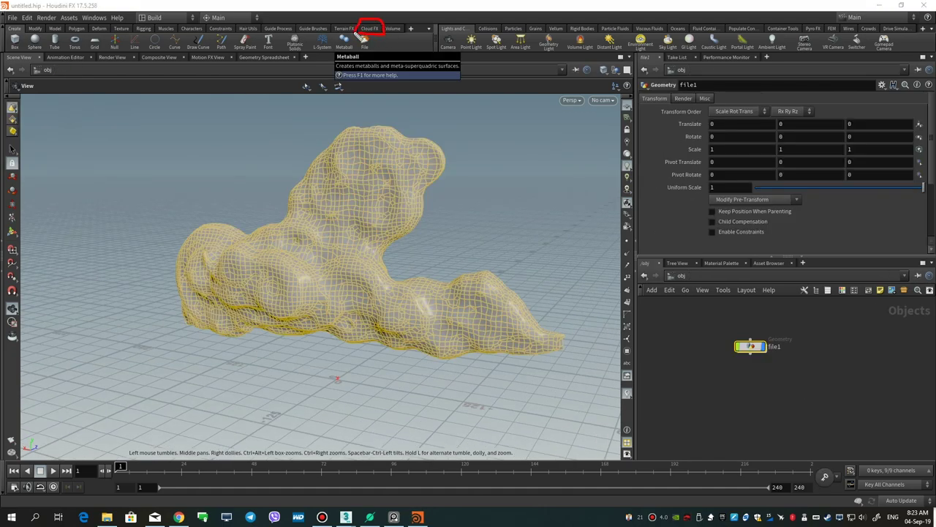
- Convert the file1 object into a cloud volume from the cloud effects shelf, then frame it
{"action": "left_click", "coordinate": [371, 28]}
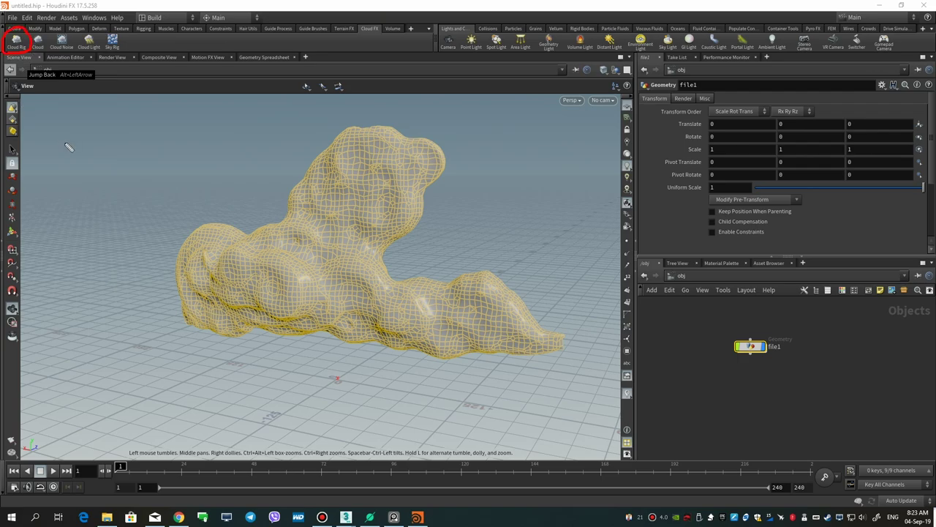
{"action": "left_click", "coordinate": [16, 42]}
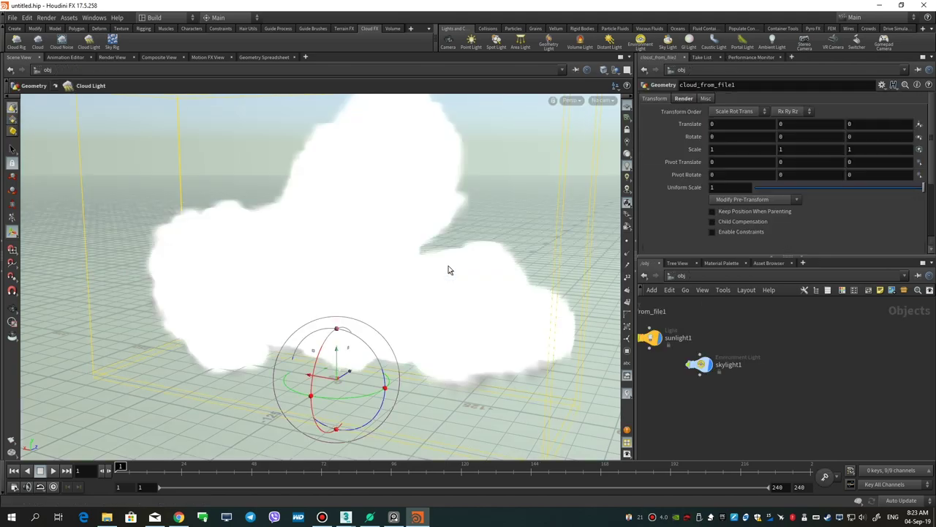
{"action": "scroll", "coordinate": [434, 221], "scroll_direction": "down", "scroll_amount": 3}
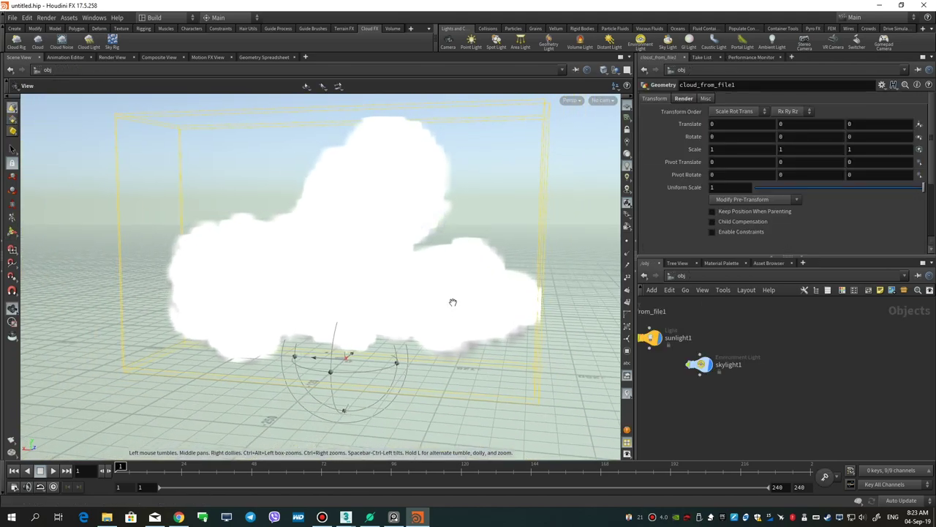
{"action": "left_click_drag", "start_coordinate": [453, 285], "coordinate": [484, 293]}
{"action": "key", "text": "Return"}
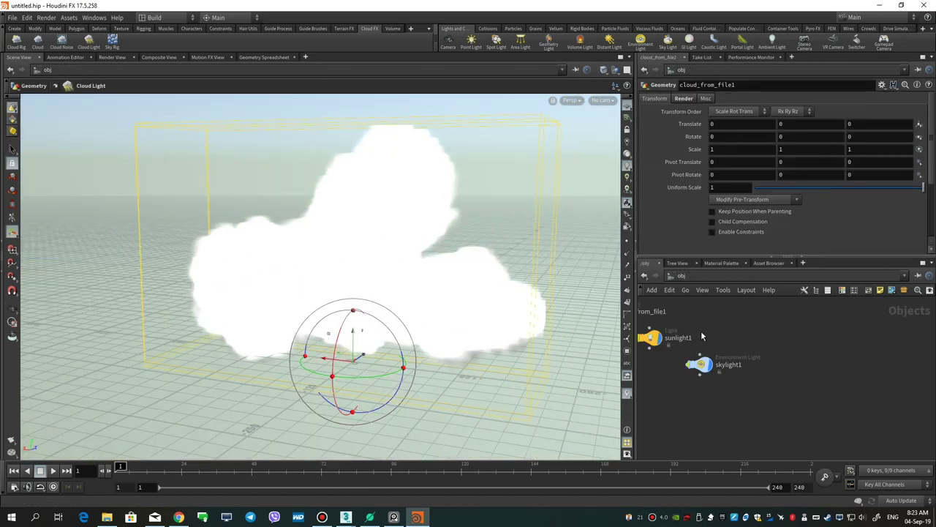
- Inspect sunlight1, then dive into cloud_from_file1 to show its cloud node chain
{"action": "left_click", "coordinate": [746, 367]}
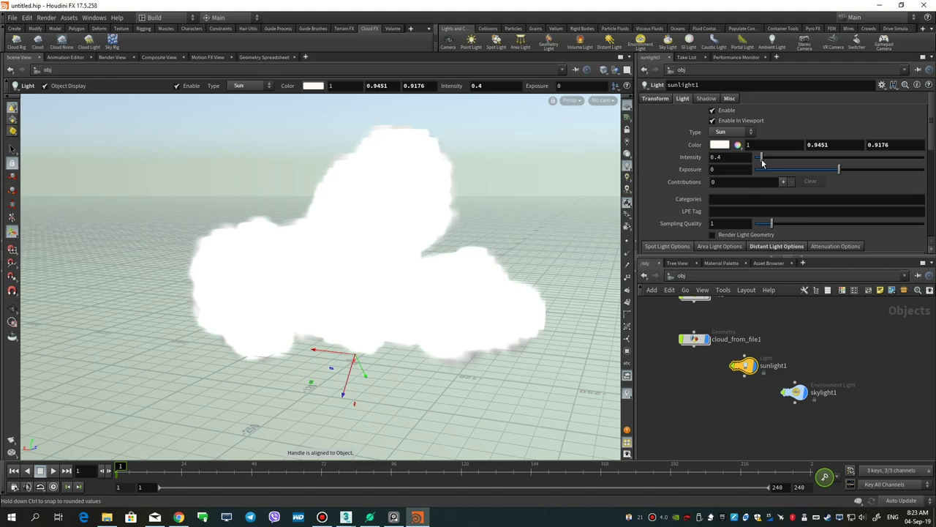
{"action": "left_click_drag", "start_coordinate": [507, 225], "coordinate": [453, 234]}
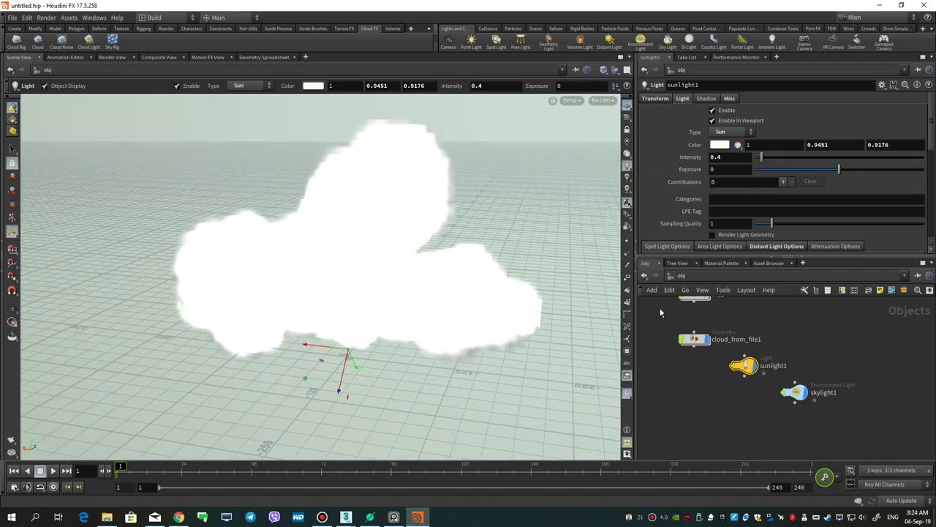
{"action": "mouse_move", "coordinate": [688, 354]}
{"action": "middle_mouse_down"}
{"action": "mouse_move", "coordinate": [717, 405]}
{"action": "mouse_move", "coordinate": [676, 388]}
{"action": "middle_mouse_up"}
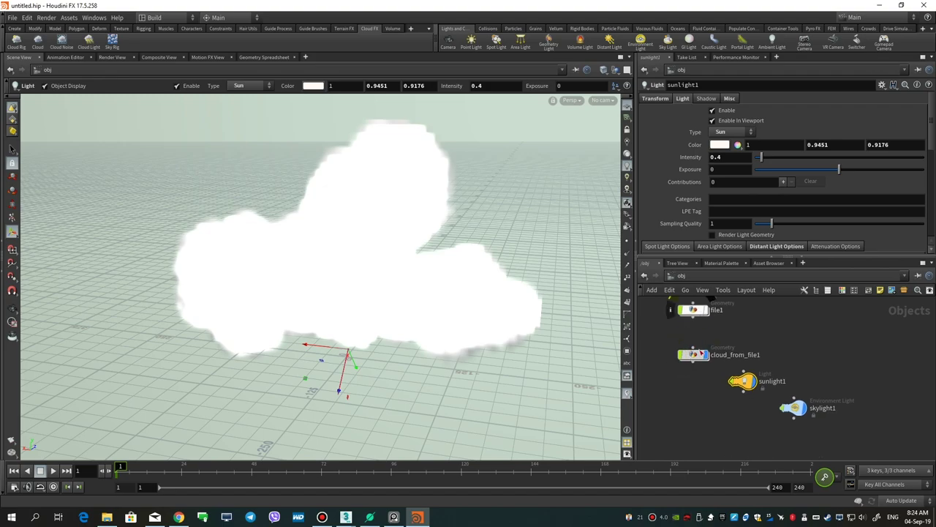
{"action": "double_click", "coordinate": [693, 354]}
{"action": "middle_click_drag", "start_coordinate": [746, 401], "coordinate": [771, 426]}
- Display cloudlight1's lit output and select the cloud1 node
{"action": "mouse_move", "coordinate": [782, 405]}
{"action": "left_click", "coordinate": [770, 409]}
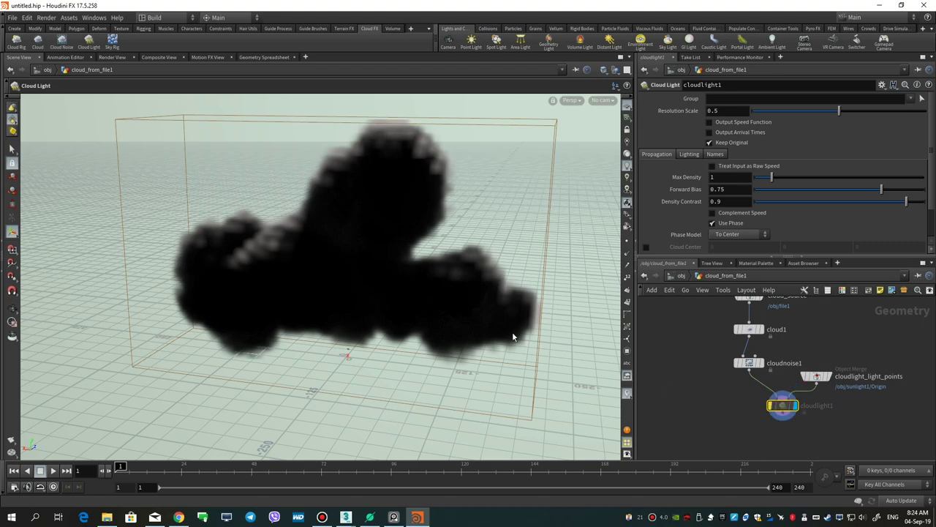
{"action": "mouse_move", "coordinate": [445, 278]}
{"action": "left_mouse_down"}
{"action": "mouse_move", "coordinate": [222, 258]}
{"action": "mouse_move", "coordinate": [481, 288]}
{"action": "mouse_move", "coordinate": [298, 293]}
{"action": "mouse_move", "coordinate": [388, 296]}
{"action": "left_mouse_up"}
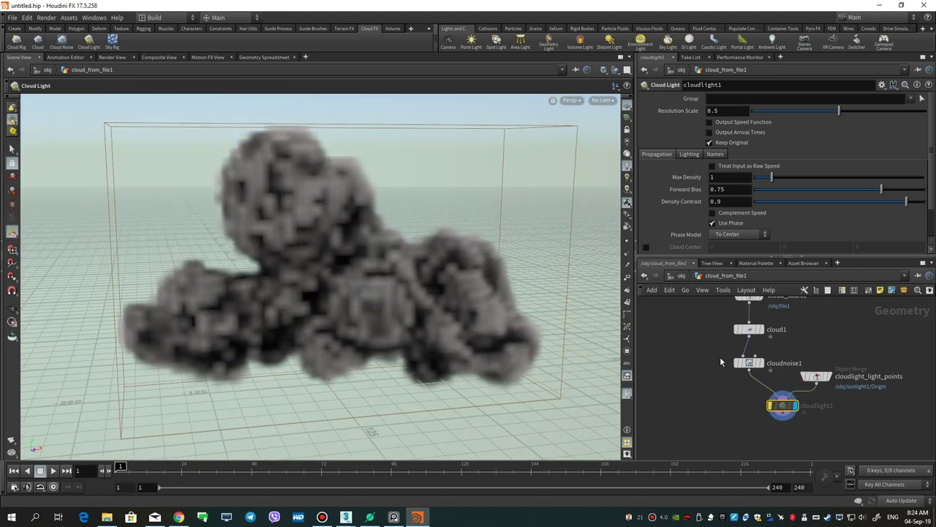
{"action": "middle_click_drag", "start_coordinate": [715, 353], "coordinate": [726, 386]}
{"action": "left_click", "coordinate": [762, 331]}
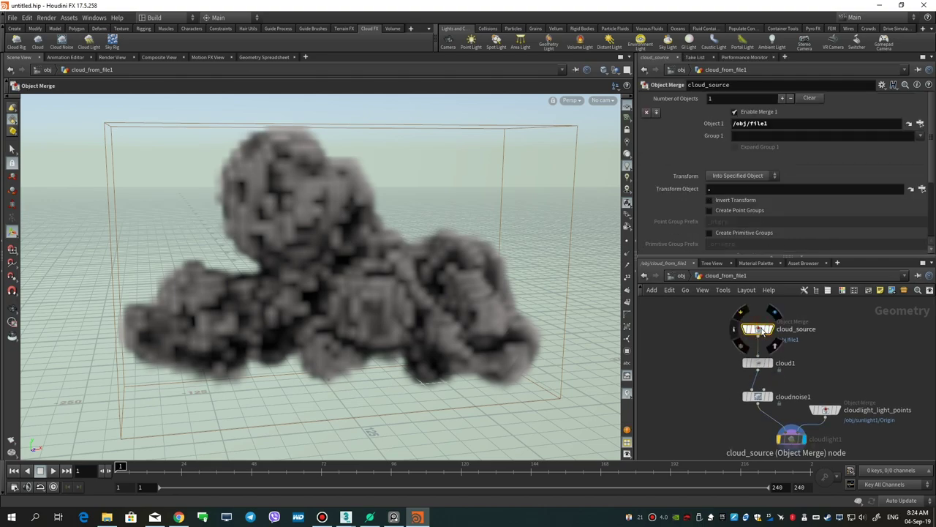
{"action": "left_click", "coordinate": [758, 363]}
{"action": "type", "text": "120"}
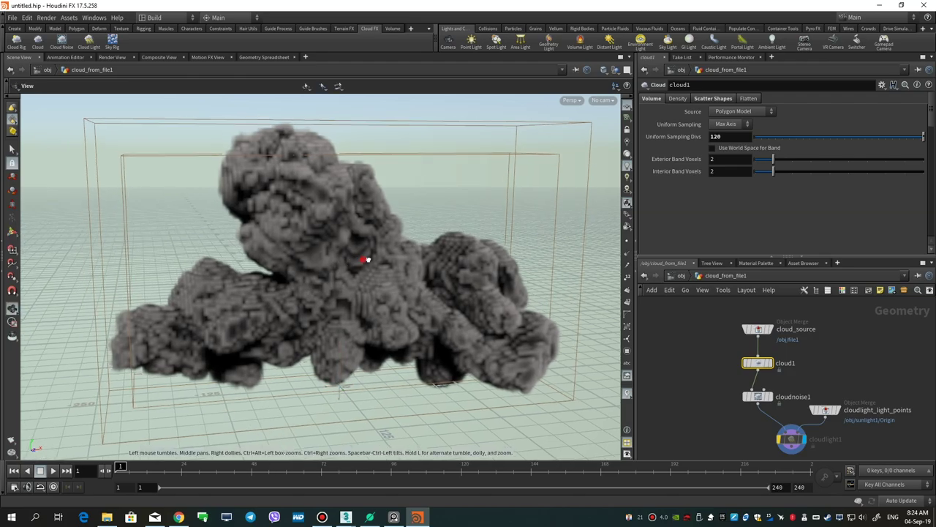
- Set cloud1's Uniform Sampling Divs to 300 and inspect the refined cloud
{"action": "left_click_drag", "start_coordinate": [336, 272], "coordinate": [418, 251], "text": "alt"}
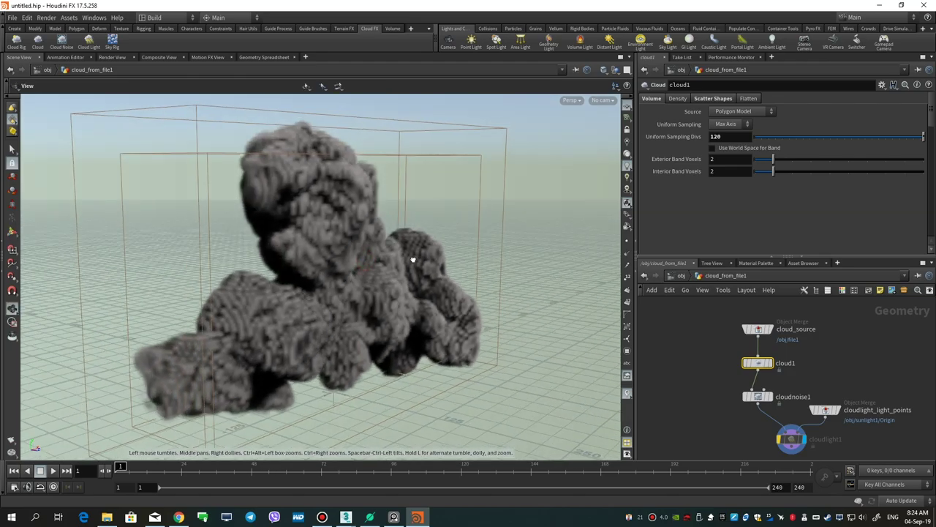
{"action": "left_click", "coordinate": [730, 137]}
{"action": "type", "text": "1300"}
{"action": "key", "text": "Return"}
{"action": "mouse_move", "coordinate": [307, 263]}
{"action": "left_mouse_down", "text": "alt"}
{"action": "mouse_move", "coordinate": [367, 245]}
{"action": "mouse_move", "coordinate": [413, 246]}
{"action": "mouse_move", "coordinate": [418, 255]}
{"action": "mouse_move", "coordinate": [411, 245]}
{"action": "left_mouse_up", "text": "alt"}
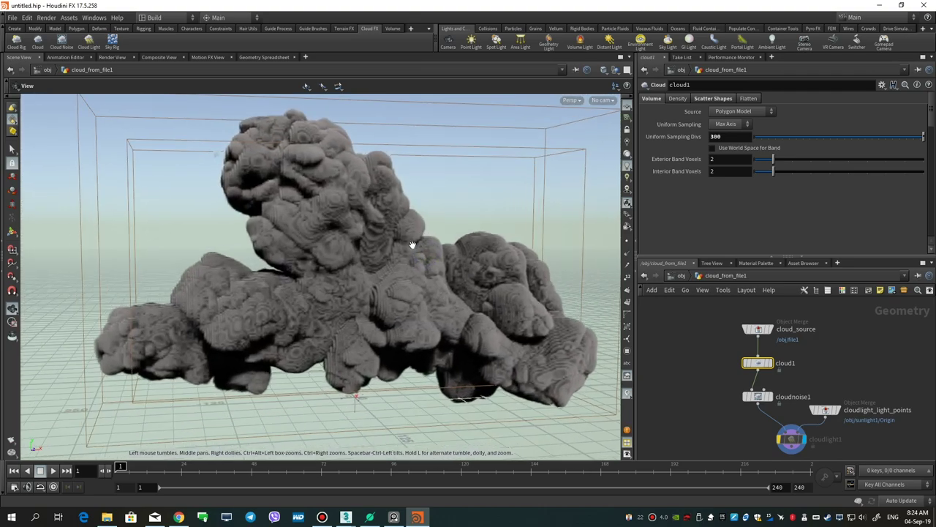
{"action": "left_click", "coordinate": [759, 378]}
{"action": "scroll", "coordinate": [753, 369], "scroll_direction": "up", "scroll_amount": 3}
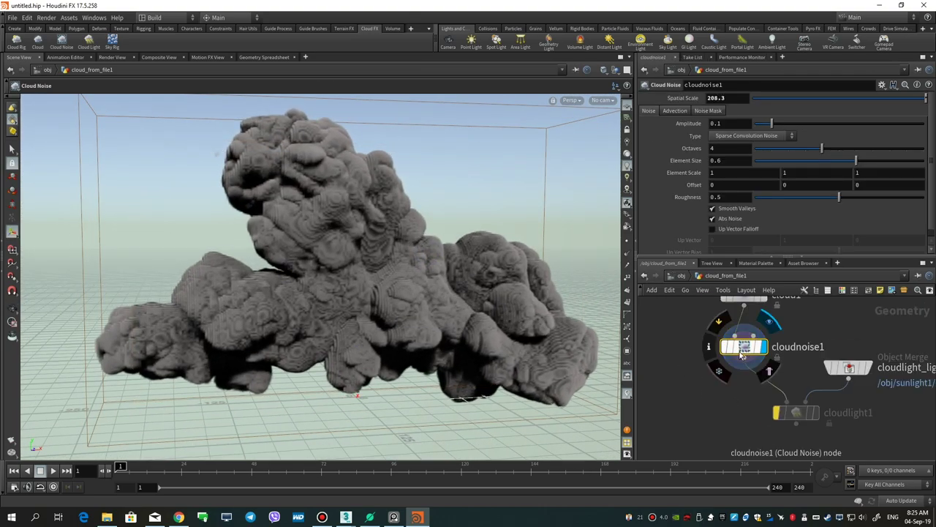
- Duplicate cloudnoise1 as cloudnoise2, wire cloudnoise1 into it, and frame all nodes
{"action": "key", "text": "ctrl+c"}
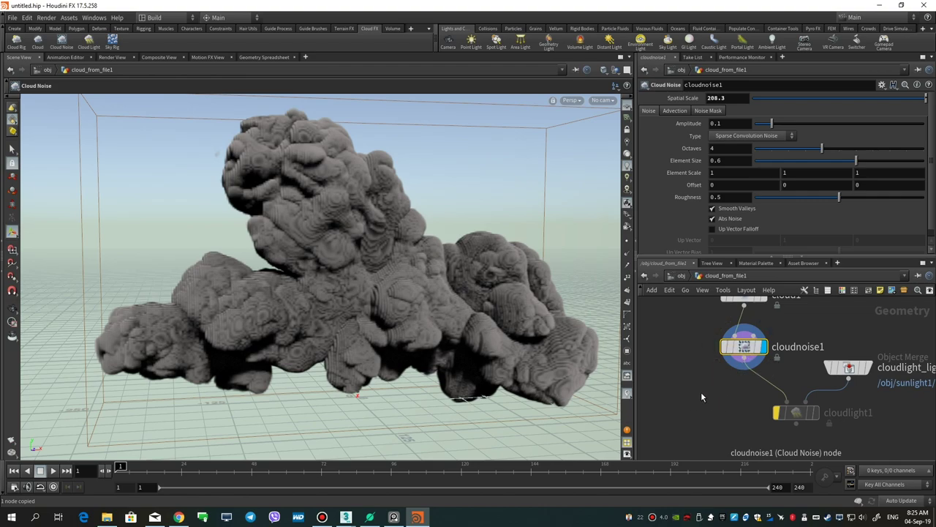
{"action": "key", "text": "ctrl+v"}
{"action": "key", "text": "Escape"}
{"action": "left_click_drag", "start_coordinate": [686, 370], "coordinate": [682, 382]}
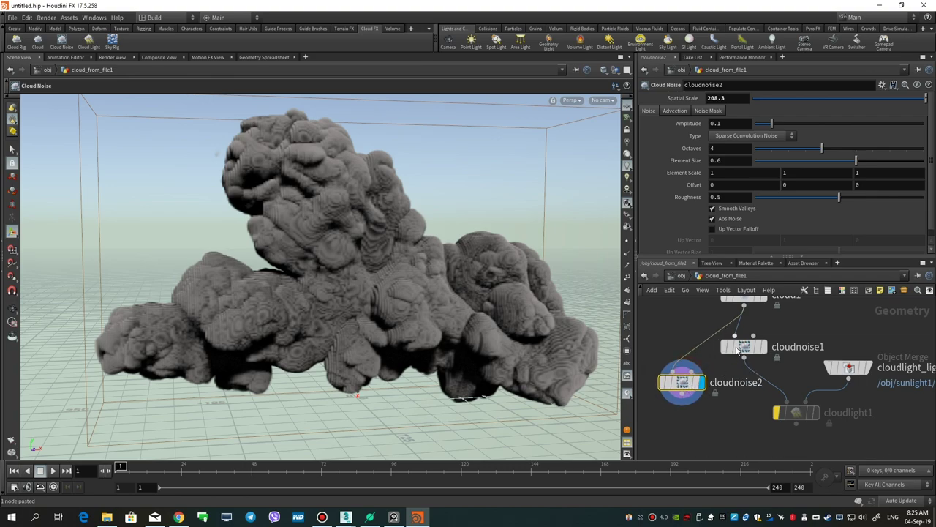
{"action": "left_click", "coordinate": [670, 369]}
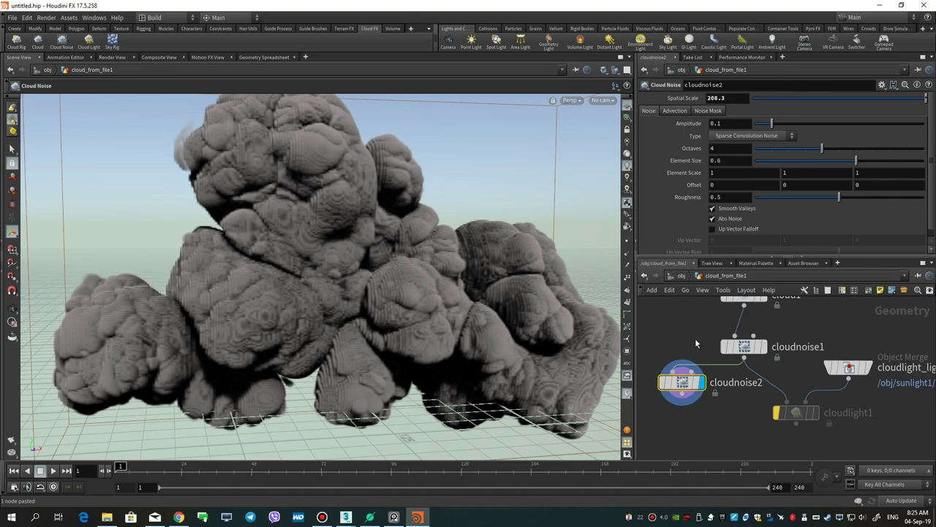
{"action": "key", "text": "h"}
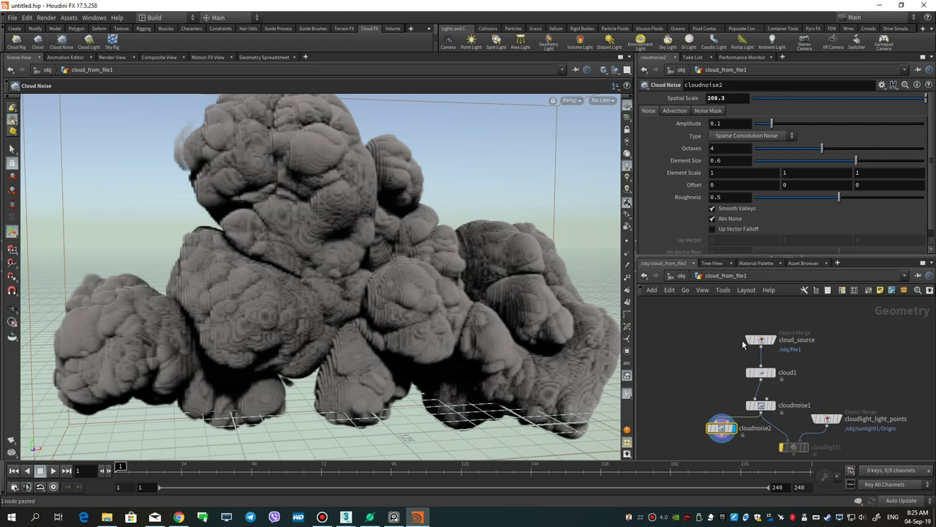
{"action": "left_click", "coordinate": [761, 373]}
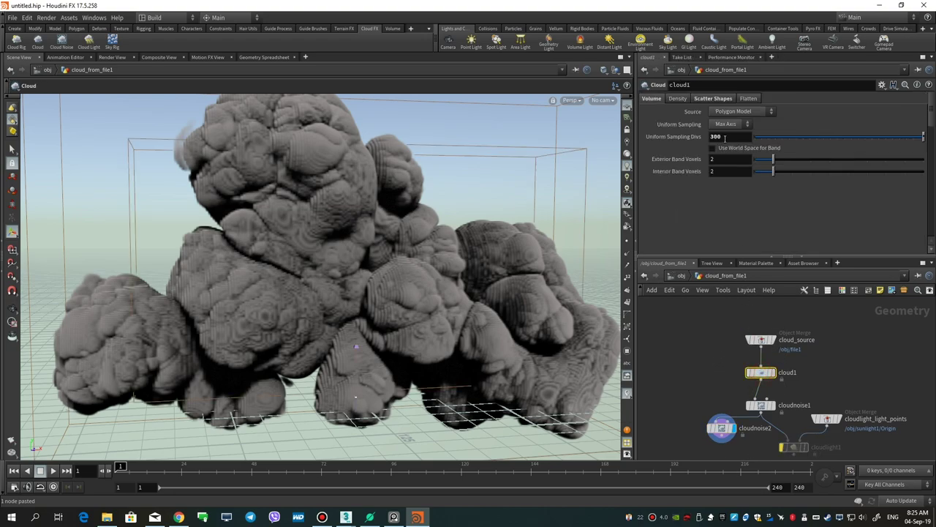
- Lower cloud1's Uniform Sampling Divs to 100
{"action": "type", "text": "100"}
{"action": "key", "text": "Return"}
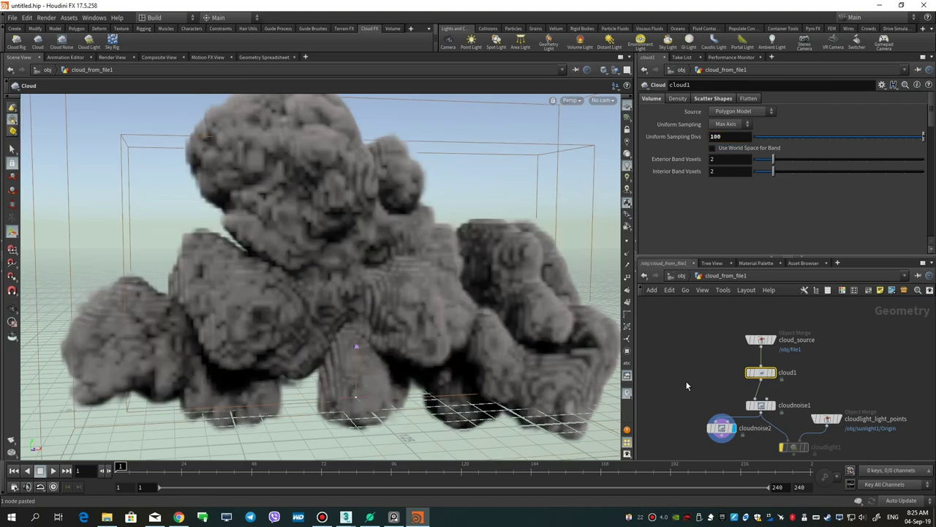
{"action": "scroll", "coordinate": [686, 347], "scroll_direction": "down", "scroll_amount": 2}
{"action": "scroll", "coordinate": [699, 400], "scroll_direction": "down", "scroll_amount": 1}
{"action": "scroll", "coordinate": [696, 327], "scroll_direction": "up", "scroll_amount": 5}
{"action": "scroll", "coordinate": [696, 326], "scroll_direction": "down", "scroll_amount": 1}
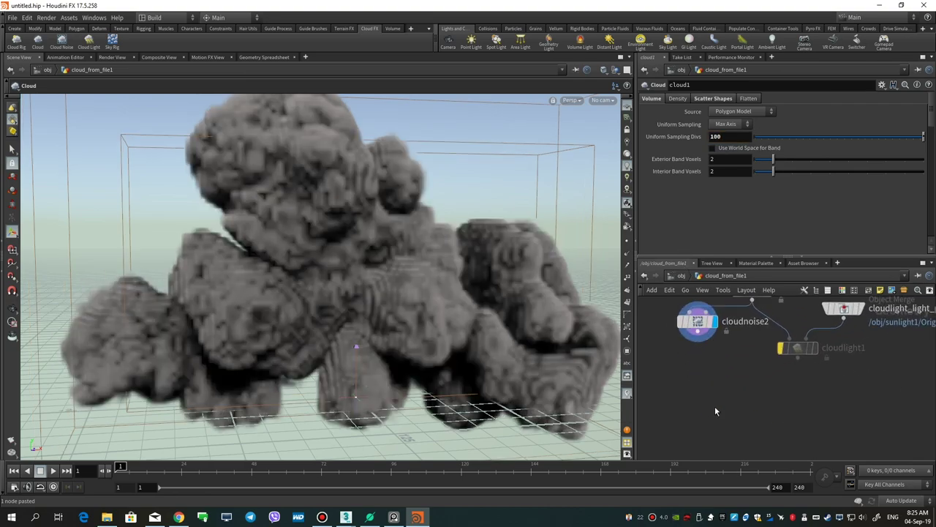
- Tune cloudnoise2 to Element Size 0.2, Octaves 3 and Amplitude 0.07
{"action": "left_click", "coordinate": [700, 329]}
{"action": "middle_click_drag", "start_coordinate": [692, 366], "coordinate": [689, 421]}
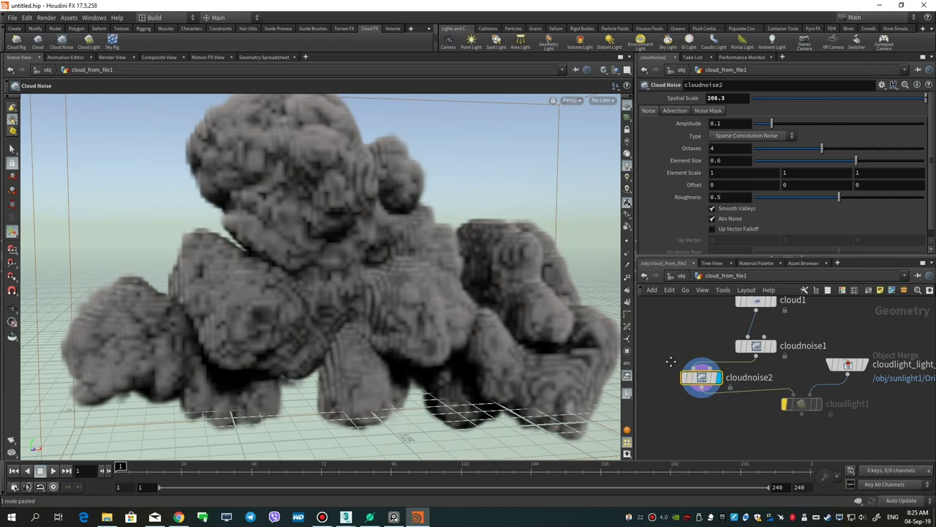
{"action": "middle_click_drag", "start_coordinate": [671, 362], "coordinate": [672, 383]}
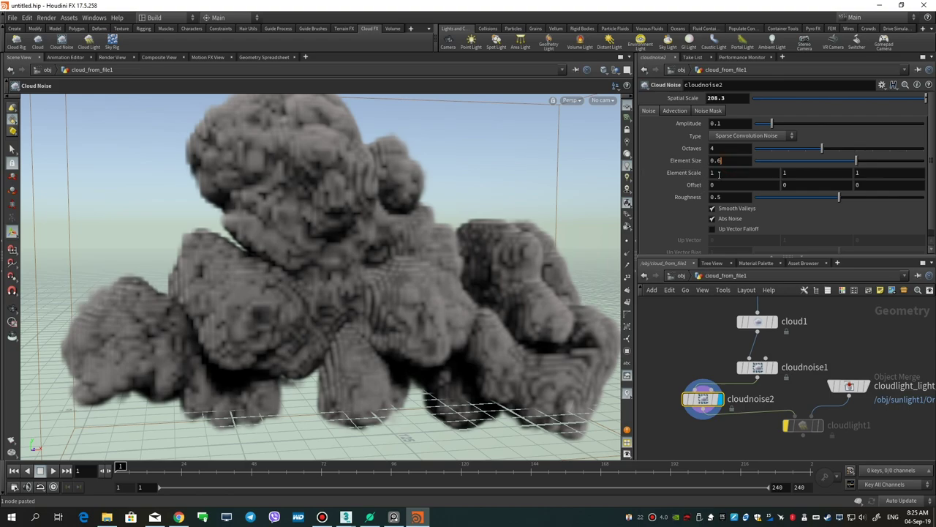
{"action": "type", "text": "0.1"}
{"action": "key", "text": "Return"}
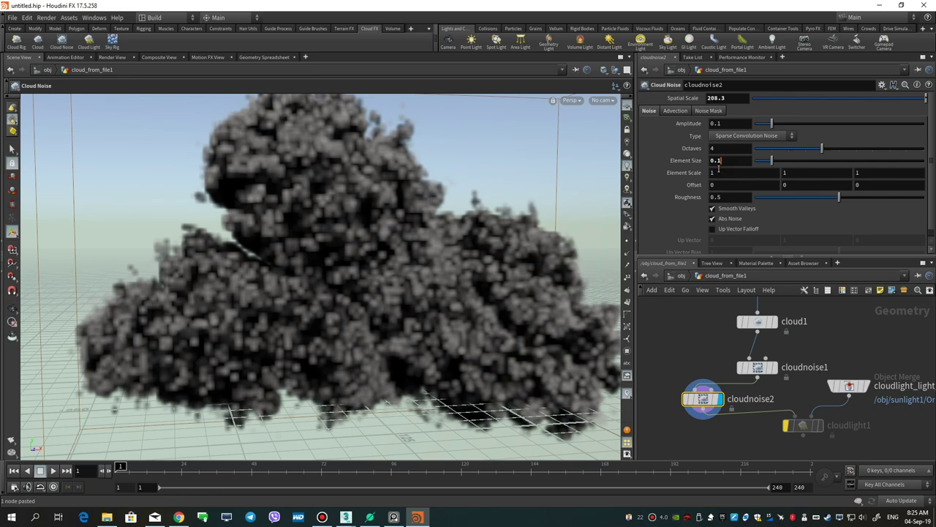
{"action": "type", "text": "0.2"}
{"action": "key", "text": "Return"}
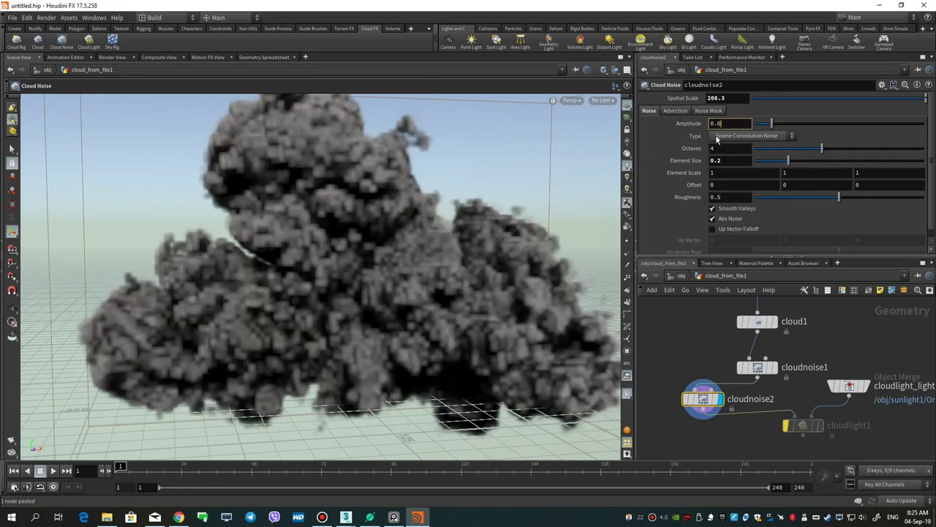
{"action": "type", "text": "5"}
{"action": "key", "text": "Return"}
{"action": "type", "text": "0.1"}
{"action": "key", "text": "Return"}
{"action": "left_click_drag", "start_coordinate": [822, 148], "coordinate": [807, 143]}
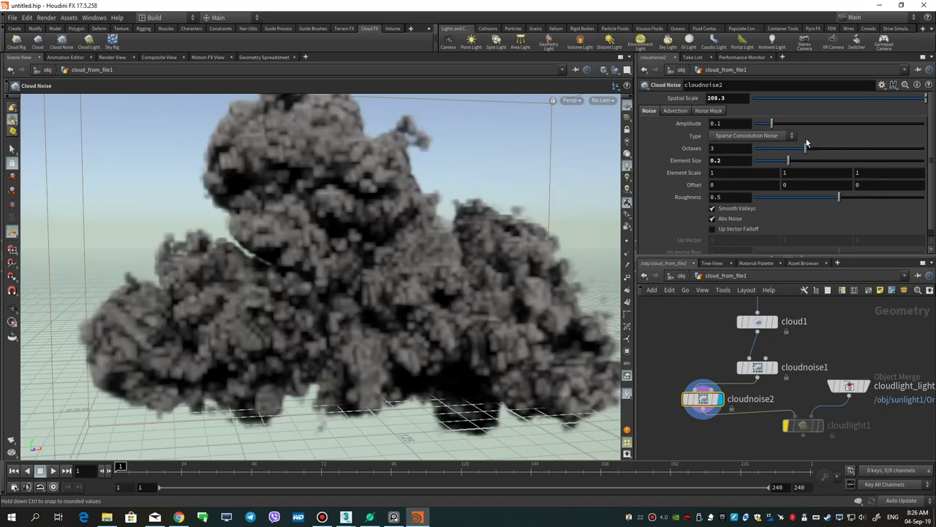
{"action": "type", "text": "0.07"}
{"action": "key", "text": "Return"}
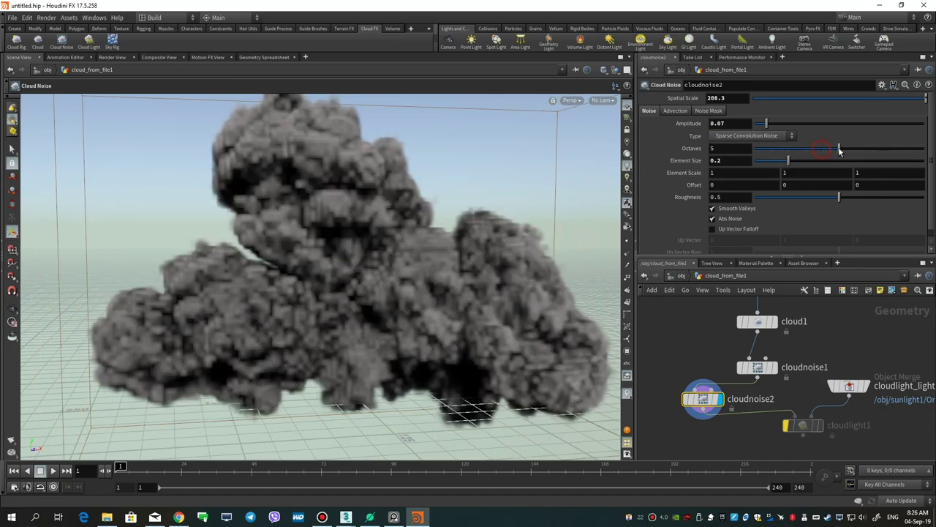
- Raise cloud1's Uniform Sampling Divs to 200
{"action": "right_click_drag", "start_coordinate": [403, 281], "coordinate": [426, 319]}
{"action": "mouse_move", "coordinate": [426, 318]}
{"action": "left_mouse_down"}
{"action": "mouse_move", "coordinate": [329, 314]}
{"action": "mouse_move", "coordinate": [455, 324]}
{"action": "left_mouse_up"}
{"action": "mouse_move", "coordinate": [688, 334]}
{"action": "middle_mouse_down"}
{"action": "mouse_move", "coordinate": [693, 370]}
{"action": "mouse_move", "coordinate": [681, 311]}
{"action": "middle_mouse_up"}
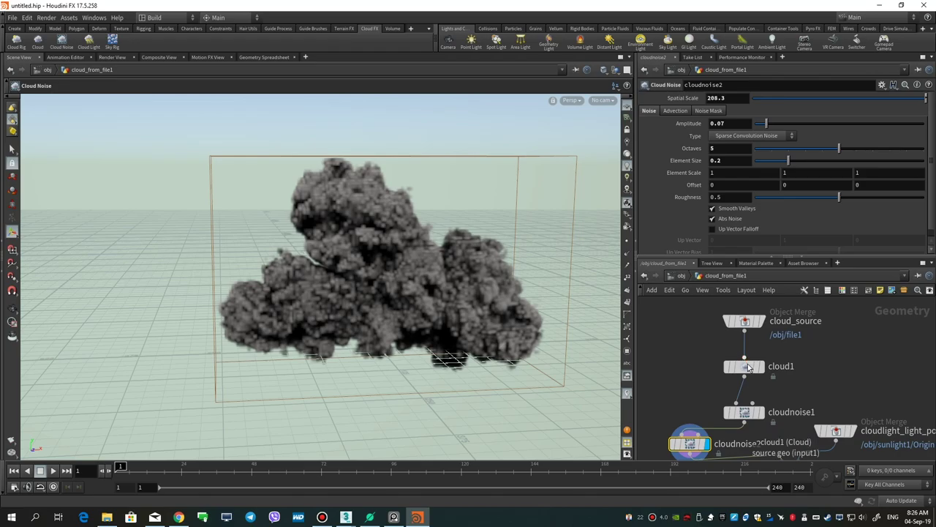
{"action": "left_click", "coordinate": [744, 366]}
{"action": "type", "text": "200"}
{"action": "key", "text": "Return"}
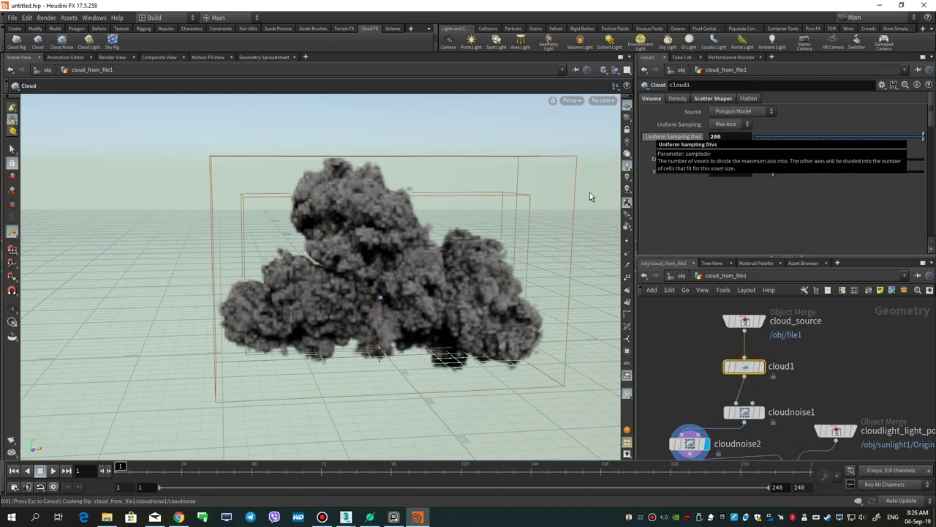
{"action": "key", "text": "Escape"}
- Orbit and zoom around the denser cloud, viewing it from below and then whole
{"action": "left_click_drag", "start_coordinate": [502, 251], "coordinate": [475, 245]}
{"action": "right_click_drag", "start_coordinate": [471, 328], "coordinate": [458, 154]}
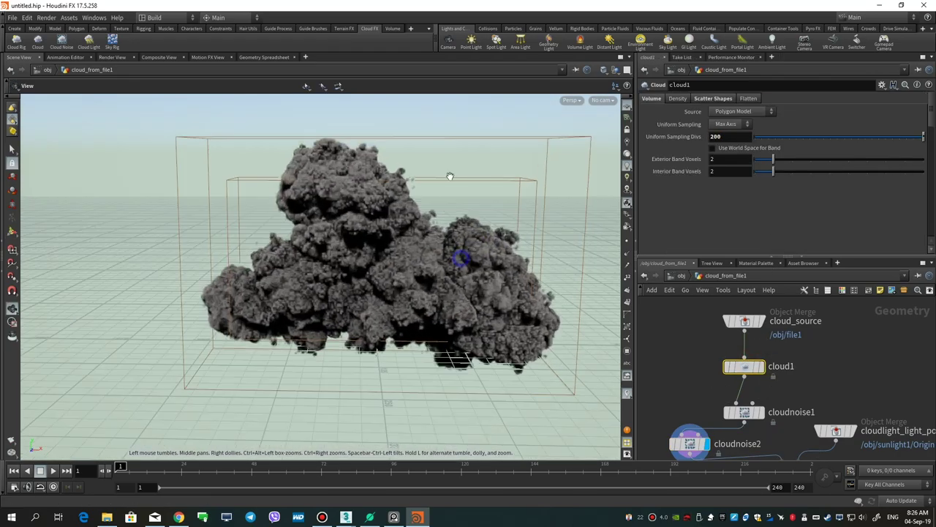
{"action": "mouse_move", "coordinate": [458, 154]}
{"action": "left_mouse_down"}
{"action": "mouse_move", "coordinate": [502, 280]}
{"action": "mouse_move", "coordinate": [468, 299]}
{"action": "left_mouse_up"}
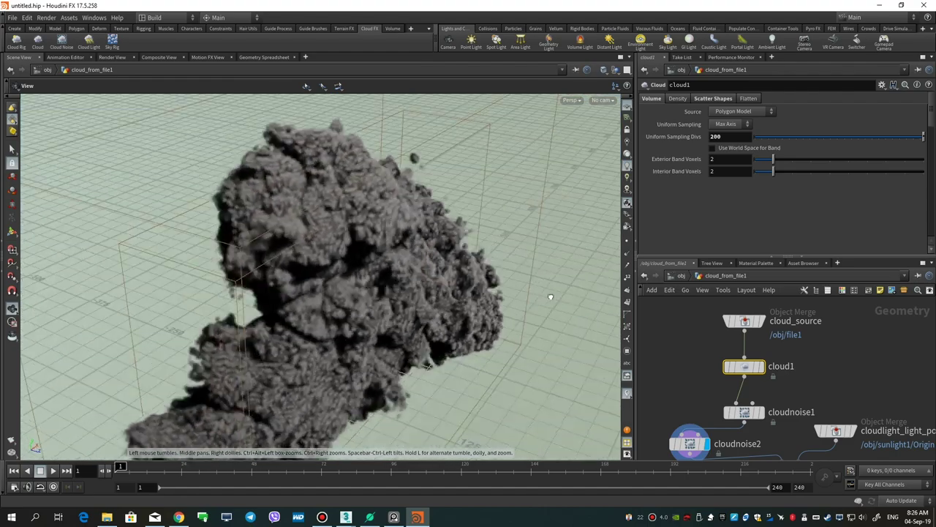
{"action": "right_click_drag", "start_coordinate": [468, 300], "coordinate": [443, 309]}
{"action": "mouse_move", "coordinate": [446, 324]}
{"action": "left_mouse_down"}
{"action": "mouse_move", "coordinate": [521, 305]}
{"action": "mouse_move", "coordinate": [381, 313]}
{"action": "mouse_move", "coordinate": [444, 292]}
{"action": "left_mouse_up"}
{"action": "mouse_move", "coordinate": [444, 293]}
{"action": "right_mouse_down"}
{"action": "mouse_move", "coordinate": [445, 324]}
{"action": "mouse_move", "coordinate": [476, 322]}
{"action": "mouse_move", "coordinate": [407, 311]}
{"action": "right_mouse_up"}
{"action": "left_click_drag", "start_coordinate": [407, 311], "coordinate": [435, 316]}
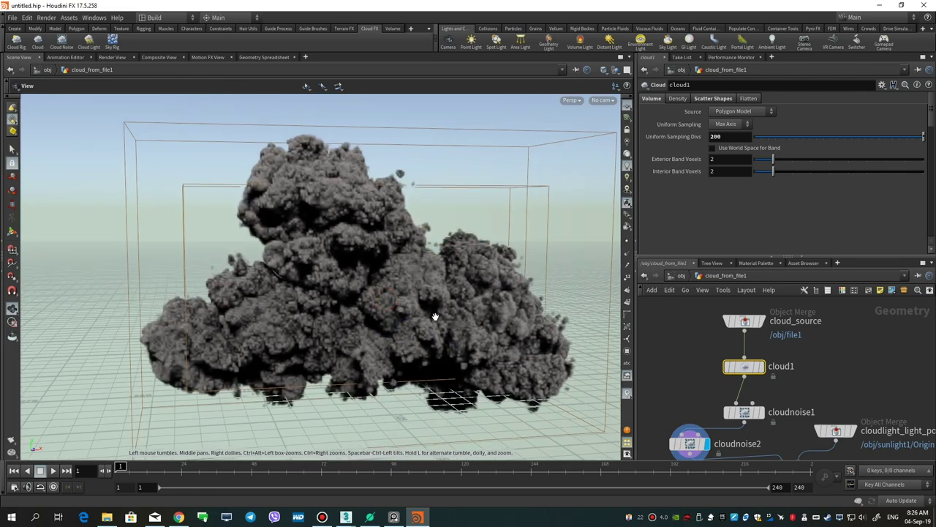
{"action": "mouse_move", "coordinate": [480, 199]}
{"action": "left_mouse_down"}
{"action": "mouse_move", "coordinate": [528, 167]}
{"action": "mouse_move", "coordinate": [556, 218]}
{"action": "left_mouse_up"}
{"action": "left_click_drag", "start_coordinate": [564, 191], "coordinate": [564, 214]}
- Display the cloud as lit by cloudlight1 and bring up the TAB node menu
{"action": "middle_click_drag", "start_coordinate": [789, 457], "coordinate": [759, 347]}
{"action": "left_click", "coordinate": [758, 360]}
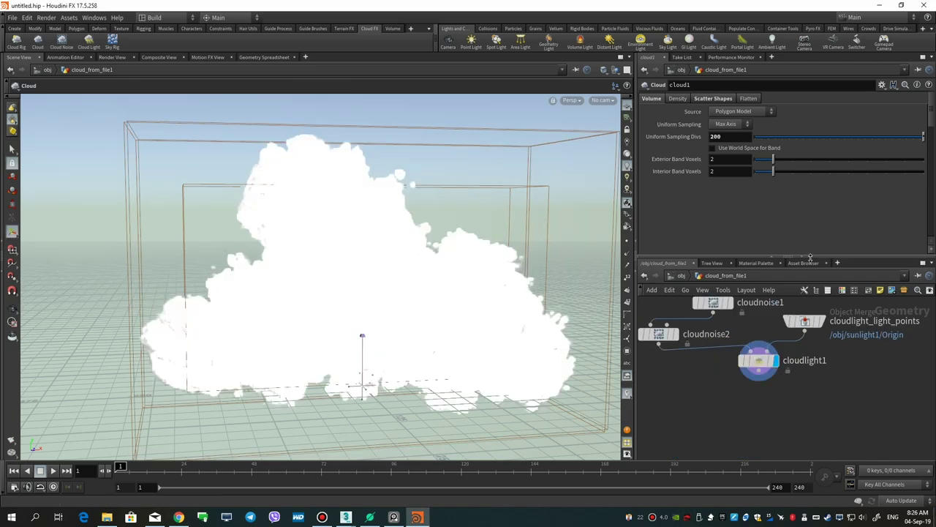
{"action": "scroll", "coordinate": [732, 381], "scroll_direction": "down", "scroll_amount": 2}
{"action": "scroll", "coordinate": [742, 378], "scroll_direction": "down", "scroll_amount": 2}
{"action": "scroll", "coordinate": [746, 403], "scroll_direction": "down", "scroll_amount": 1}
{"action": "scroll", "coordinate": [753, 373], "scroll_direction": "down", "scroll_amount": 1}
{"action": "scroll", "coordinate": [743, 395], "scroll_direction": "up", "scroll_amount": 2}
{"action": "scroll", "coordinate": [739, 395], "scroll_direction": "up", "scroll_amount": 1}
{"action": "key", "text": "Tab"}
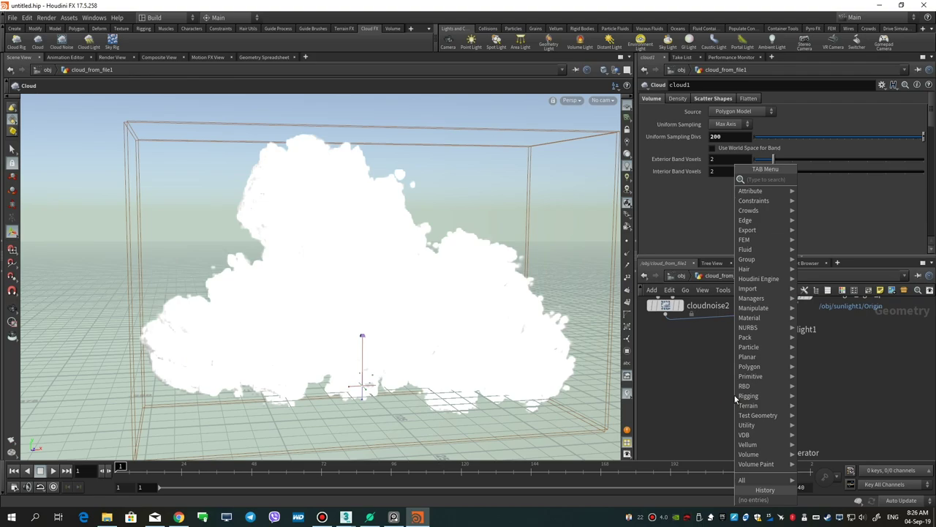
- Append a Convert VDB node beneath cloudlight1 with Convert To set to VDB
{"action": "type", "text": "vdb"}
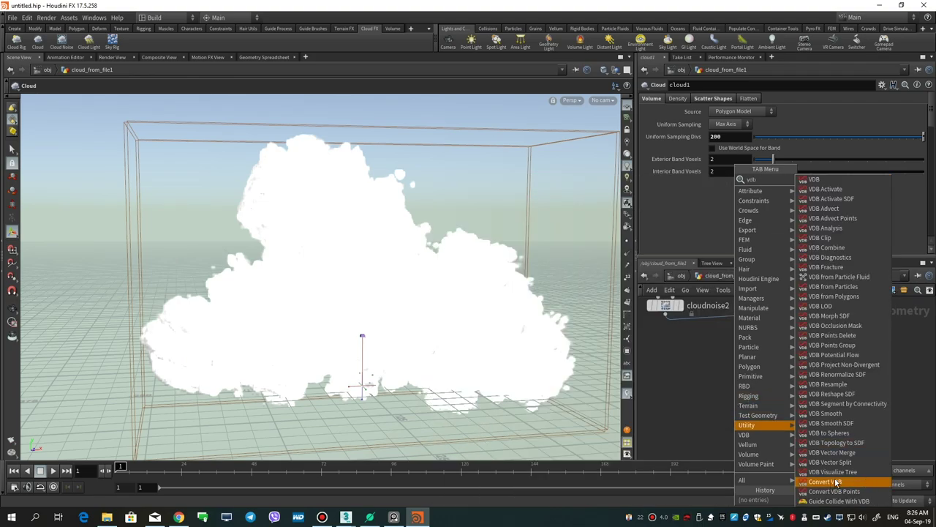
{"action": "left_click", "coordinate": [840, 482]}
{"action": "left_click", "coordinate": [757, 373]}
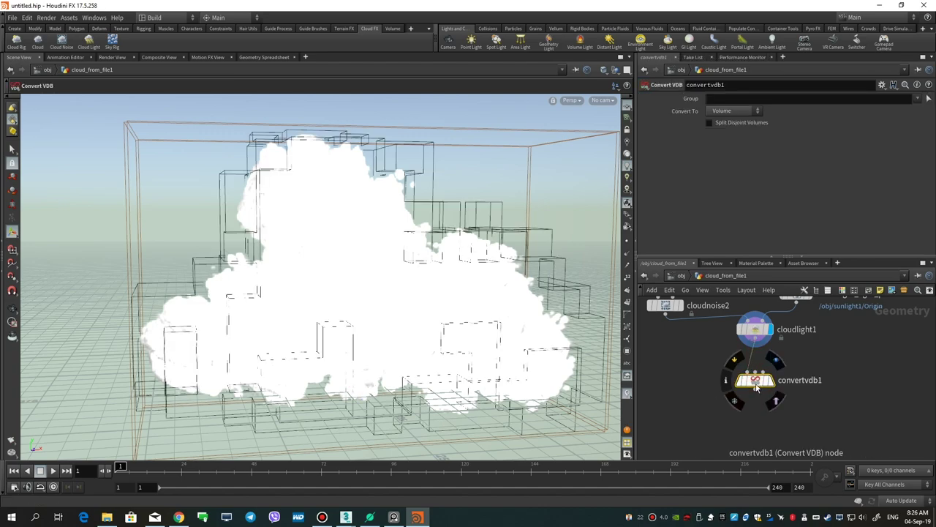
{"action": "left_click", "coordinate": [733, 112]}
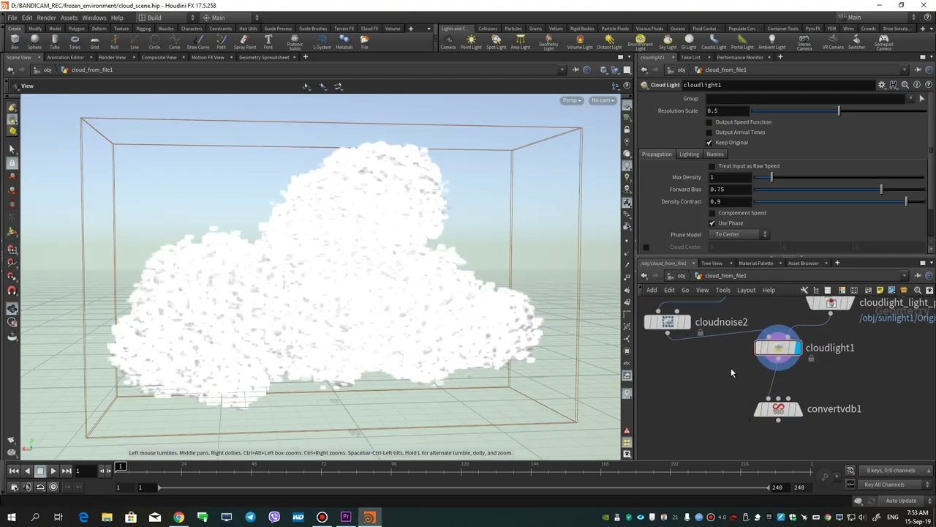
{"action": "left_click_drag", "start_coordinate": [731, 367], "coordinate": [763, 370]}
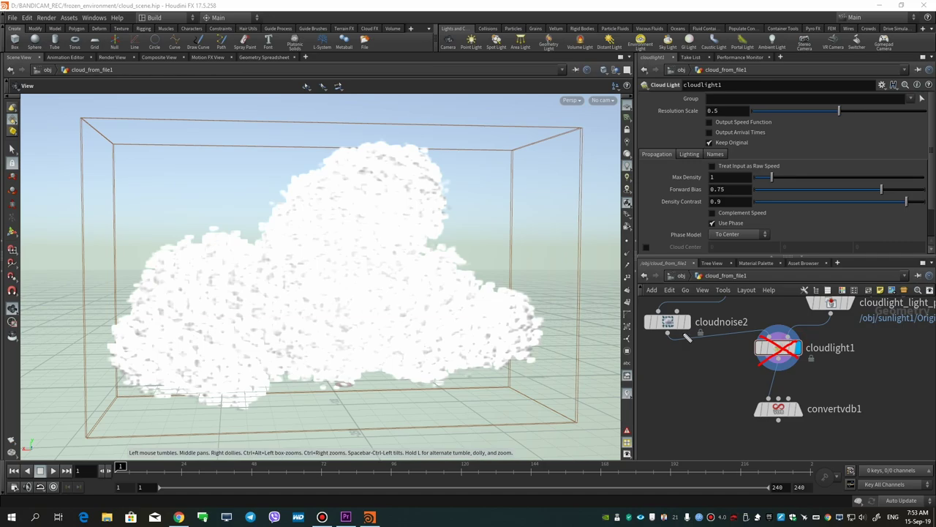
{"action": "left_click_drag", "start_coordinate": [668, 332], "coordinate": [767, 398]}
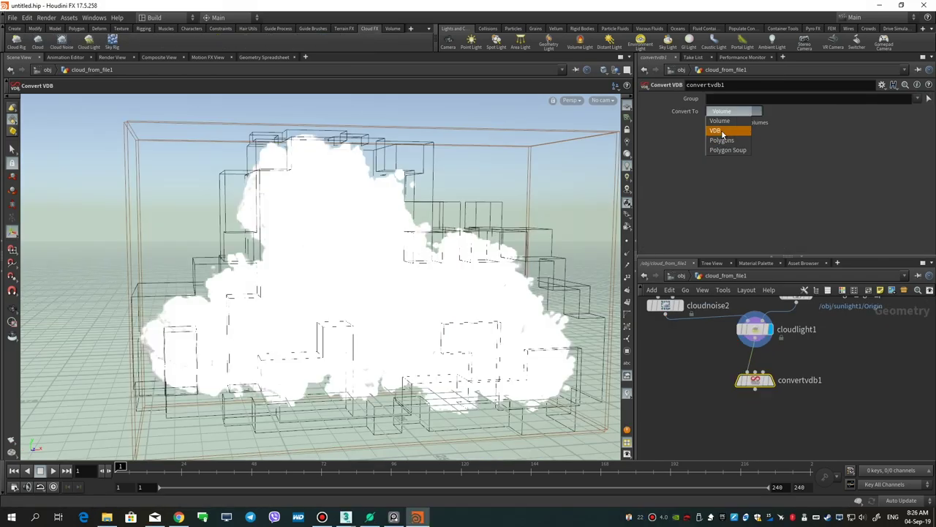
{"action": "left_click", "coordinate": [722, 133]}
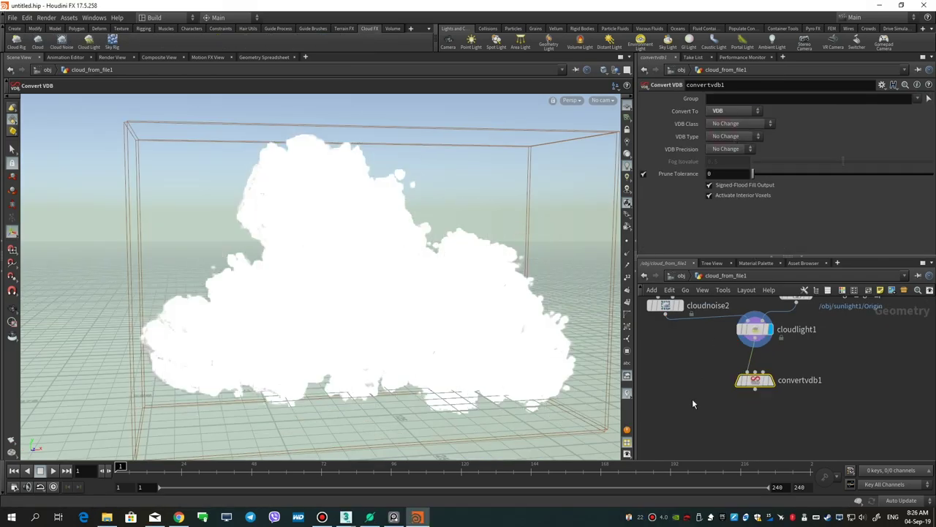
- Add a File node wired under convertvdb1 with File Mode set to Write Files
{"action": "middle_click_drag", "start_coordinate": [695, 405], "coordinate": [698, 364]}
{"action": "key", "text": "Tab"}
{"action": "type", "text": "f"}
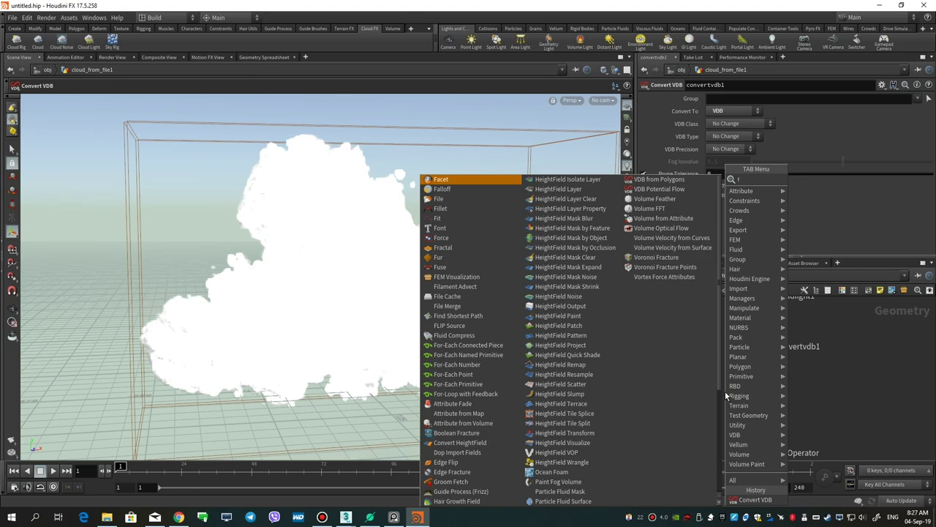
{"action": "type", "text": "ile"}
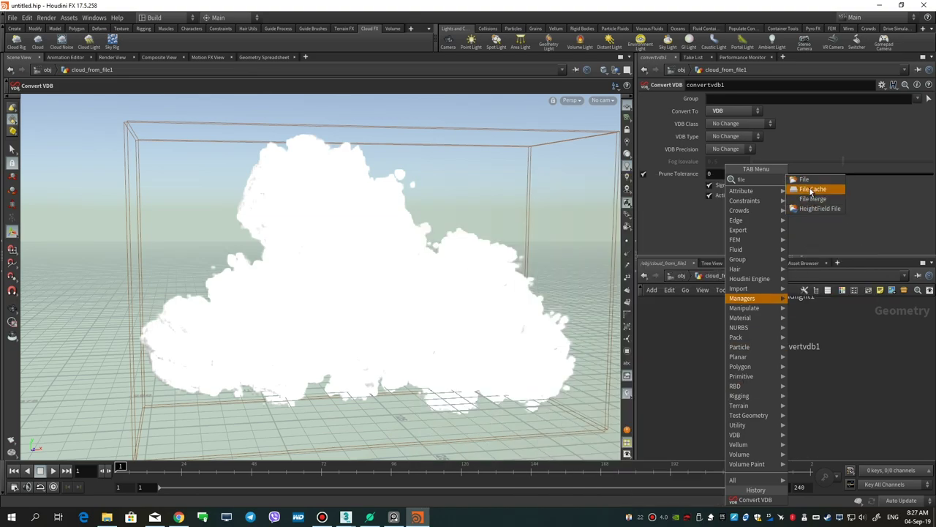
{"action": "left_click", "coordinate": [804, 179]}
{"action": "left_click", "coordinate": [753, 395]}
{"action": "left_click_drag", "start_coordinate": [753, 355], "coordinate": [753, 388]}
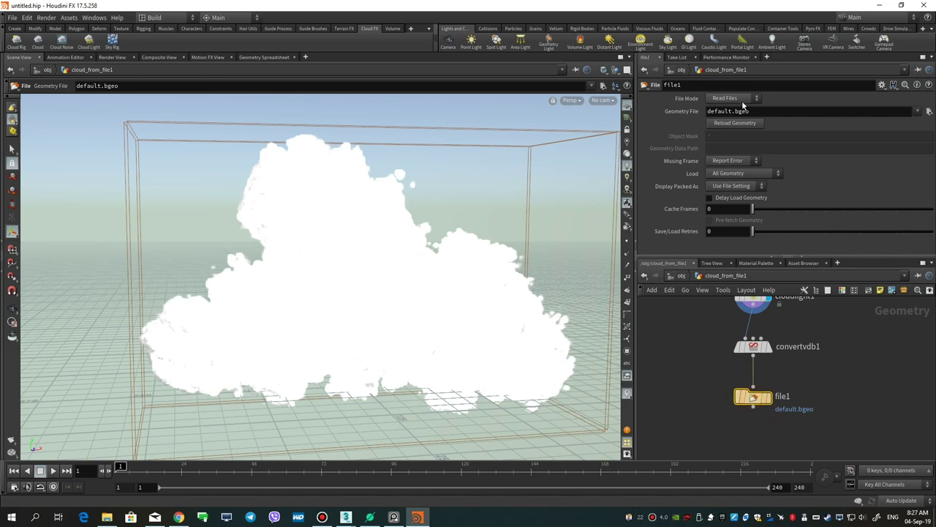
{"action": "left_click", "coordinate": [741, 99]}
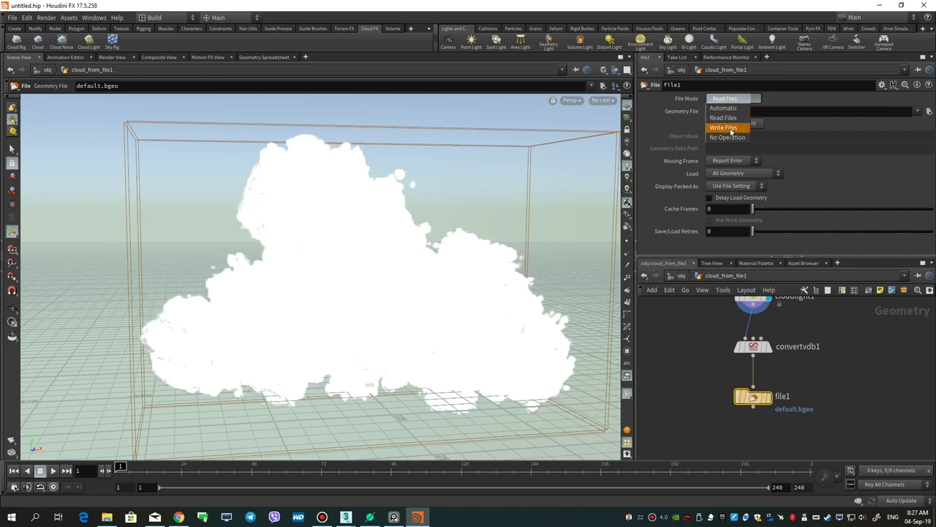
{"action": "left_click", "coordinate": [730, 129]}
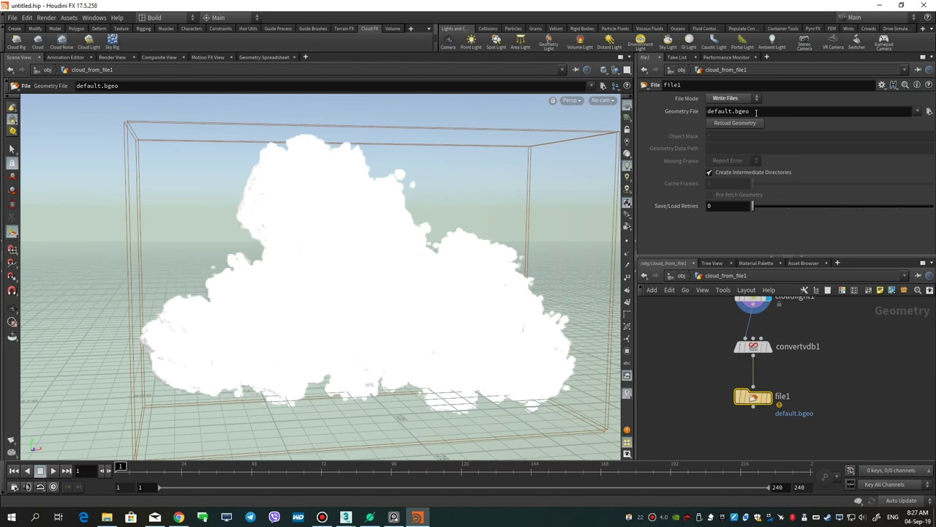
- Set the file node's output to cloud_1.vdb in the clouds folder using the *.vdb filter
{"action": "left_click", "coordinate": [928, 111]}
{"action": "type", "text": "cloud_1"}
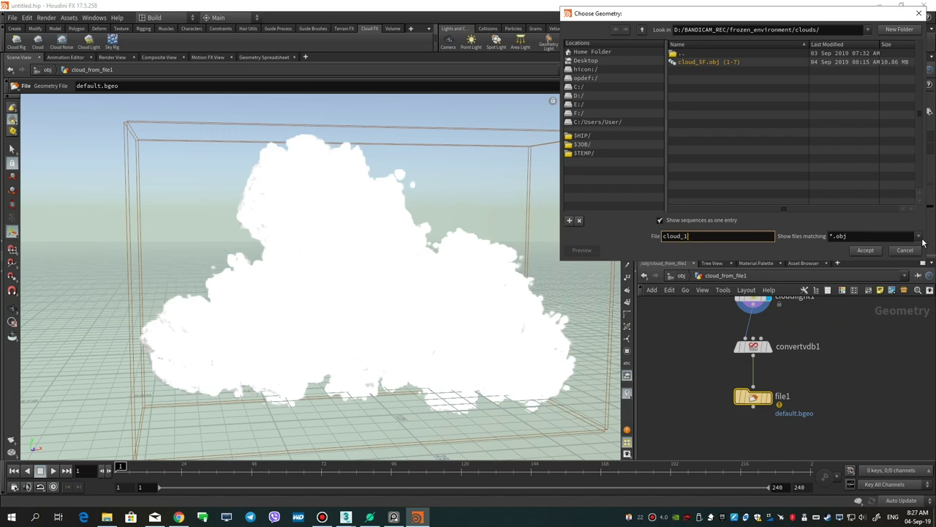
{"action": "left_click", "coordinate": [918, 236]}
{"action": "left_click_drag", "start_coordinate": [922, 256], "coordinate": [922, 441]}
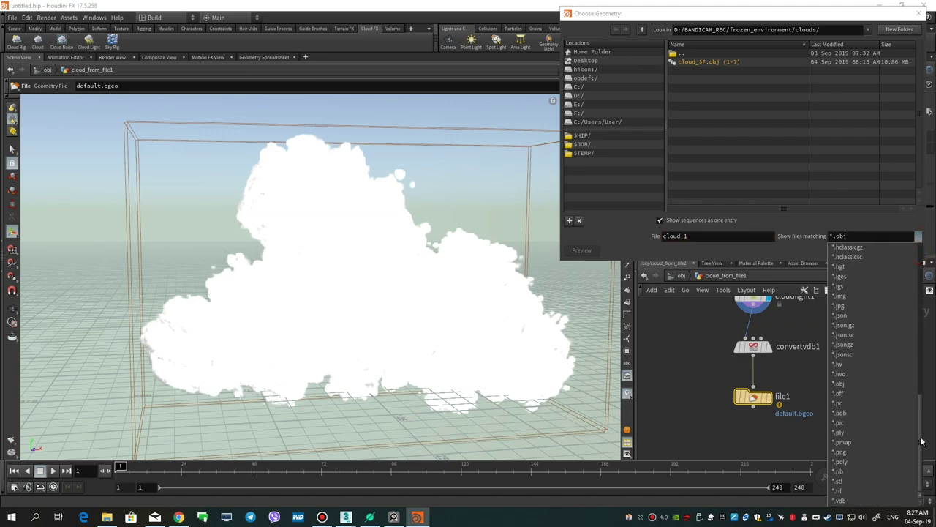
{"action": "left_click", "coordinate": [845, 501]}
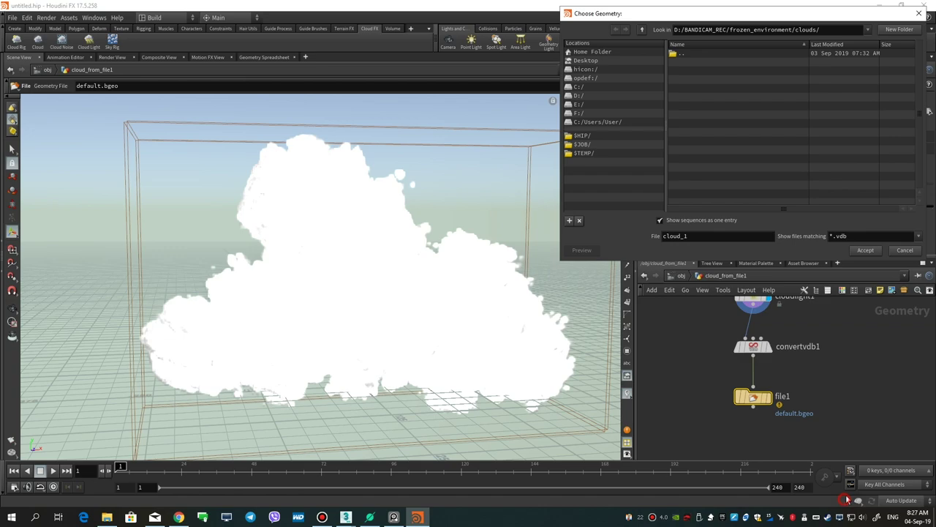
{"action": "left_click", "coordinate": [711, 239]}
{"action": "left_click", "coordinate": [864, 250]}
{"action": "left_click", "coordinate": [893, 115]}
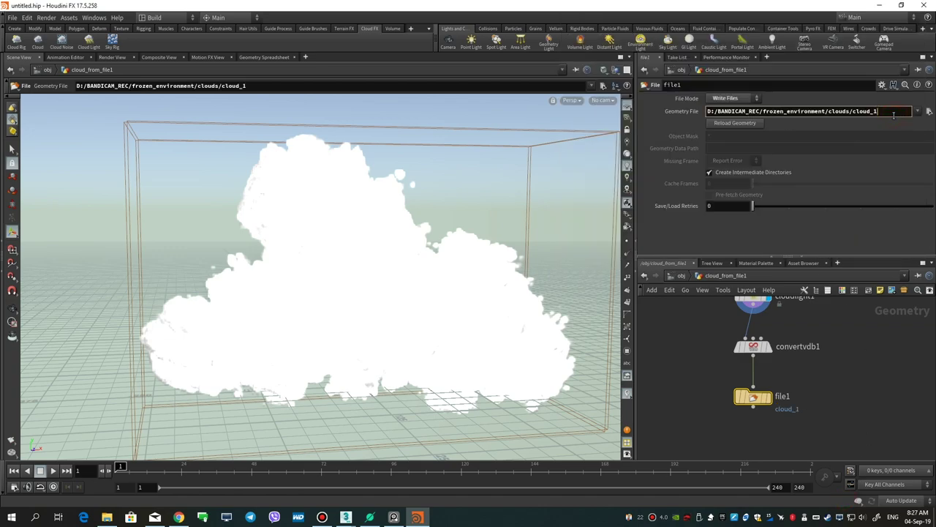
{"action": "type", "text": "b"}
{"action": "key", "text": "Return"}
- Write the VDB to disk, then permanently delete the extensionless cloud_1 file from the clouds folder
{"action": "left_click", "coordinate": [735, 124]}
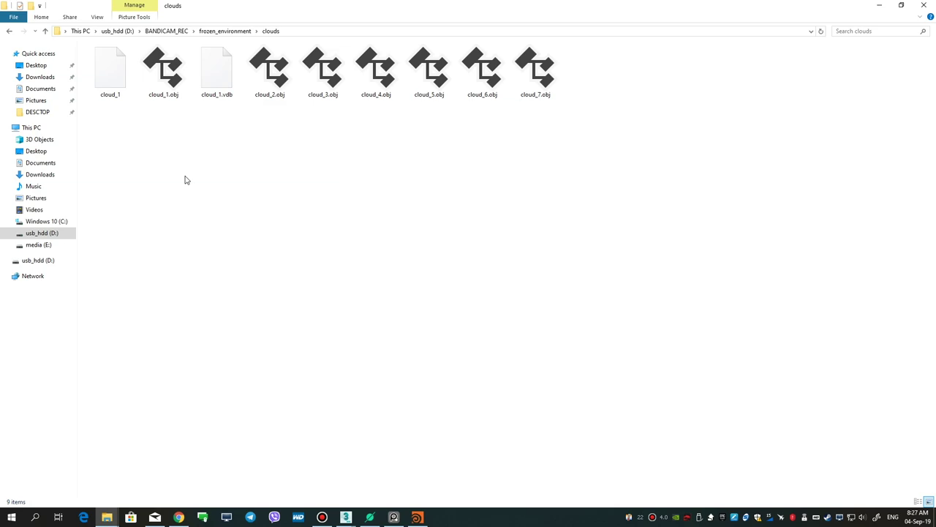
{"action": "left_click", "coordinate": [211, 77]}
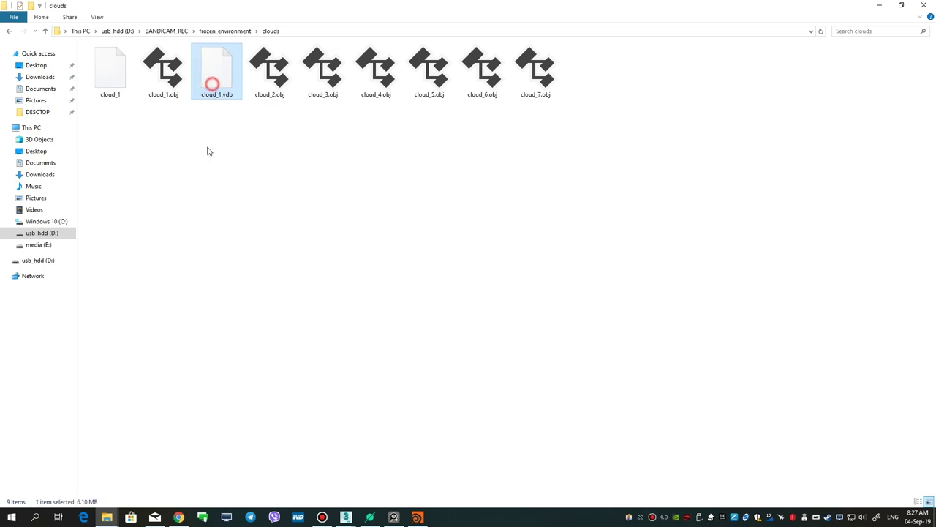
{"action": "left_click", "coordinate": [117, 81]}
{"action": "left_click", "coordinate": [118, 80]}
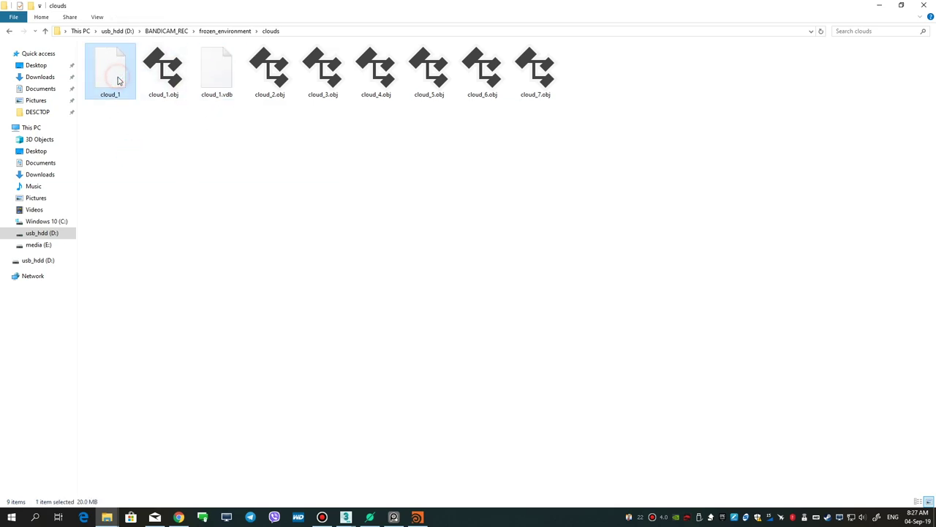
{"action": "key", "text": "shift+Delete"}
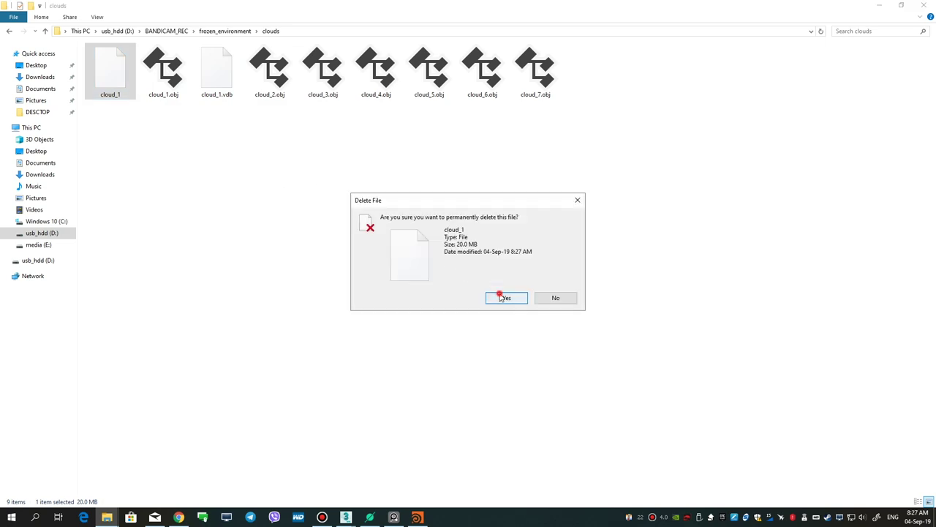
{"action": "left_click", "coordinate": [501, 296]}
{"action": "left_click", "coordinate": [173, 94]}
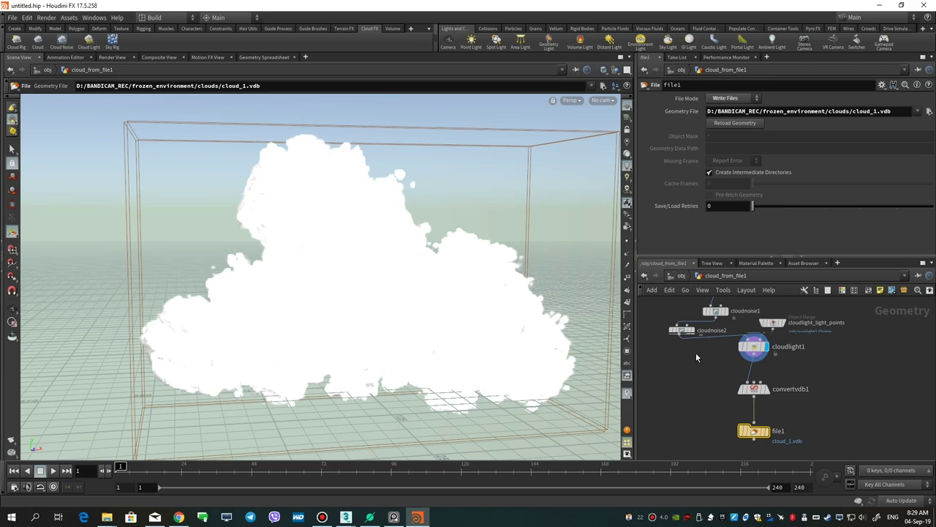
- Browse the file1 and cloud_from_file1 networks, inspecting the cloud_source merge node
{"action": "key", "text": "u"}
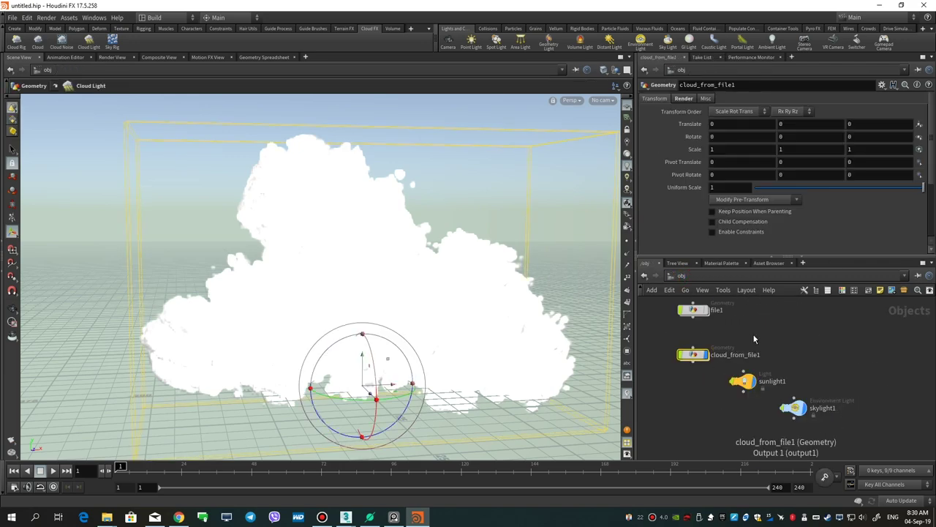
{"action": "left_click", "coordinate": [705, 338]}
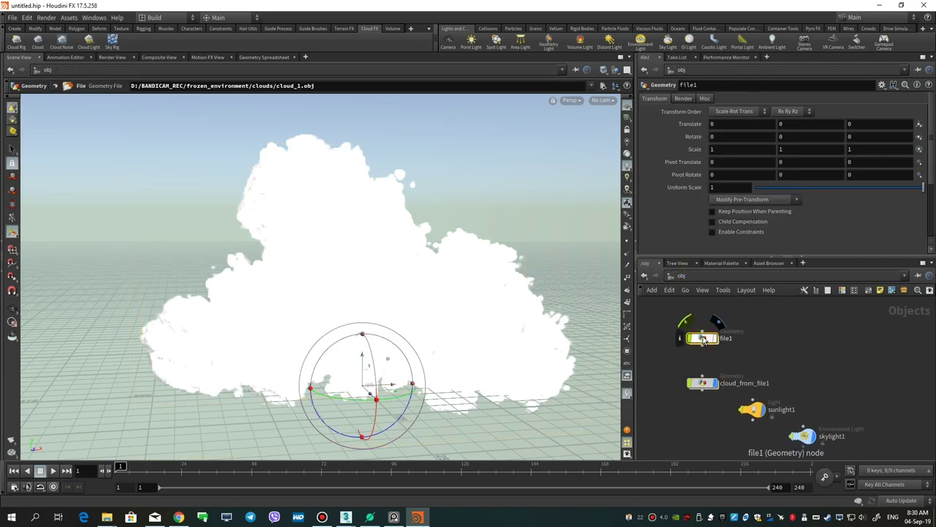
{"action": "double_click", "coordinate": [705, 339]}
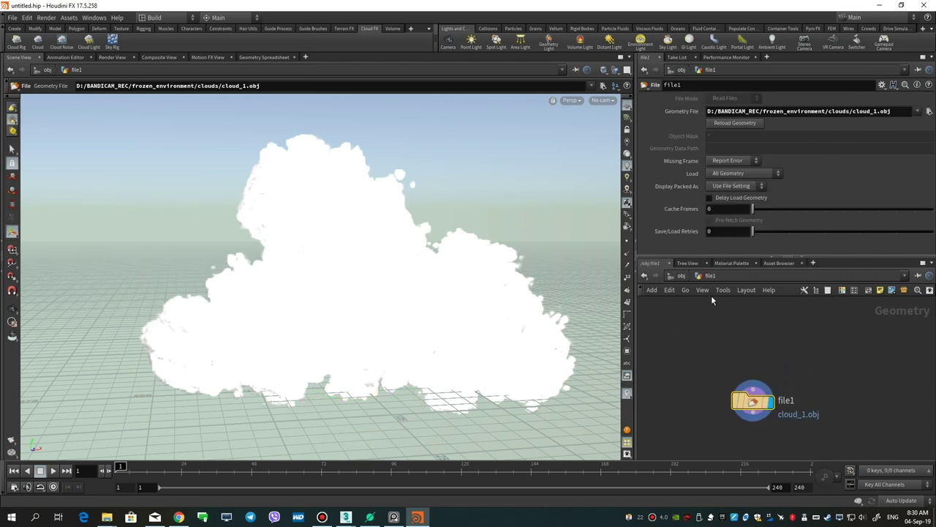
{"action": "left_click", "coordinate": [681, 275]}
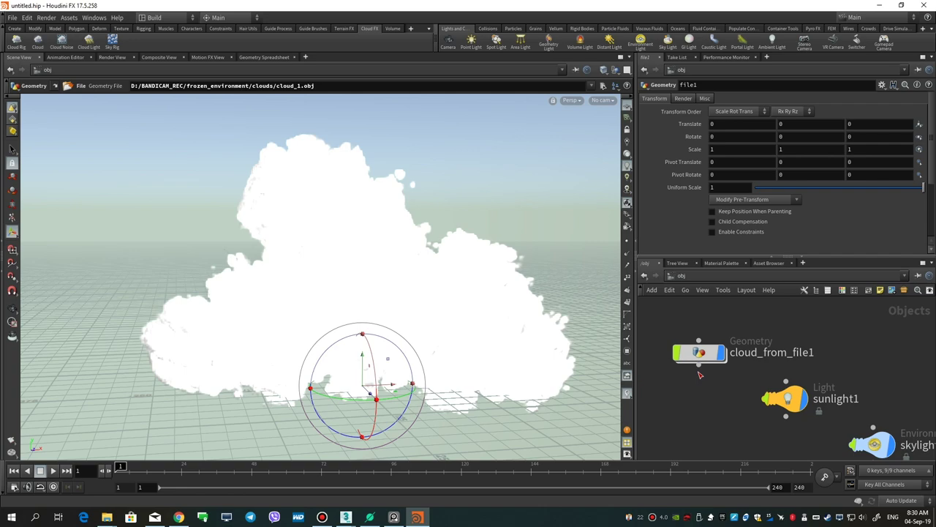
{"action": "double_click", "coordinate": [700, 354]}
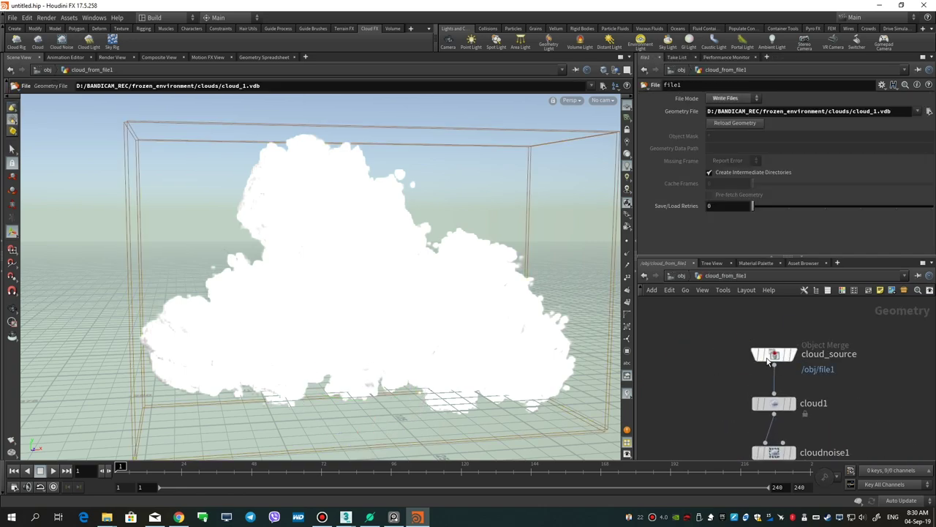
{"action": "left_click", "coordinate": [770, 357]}
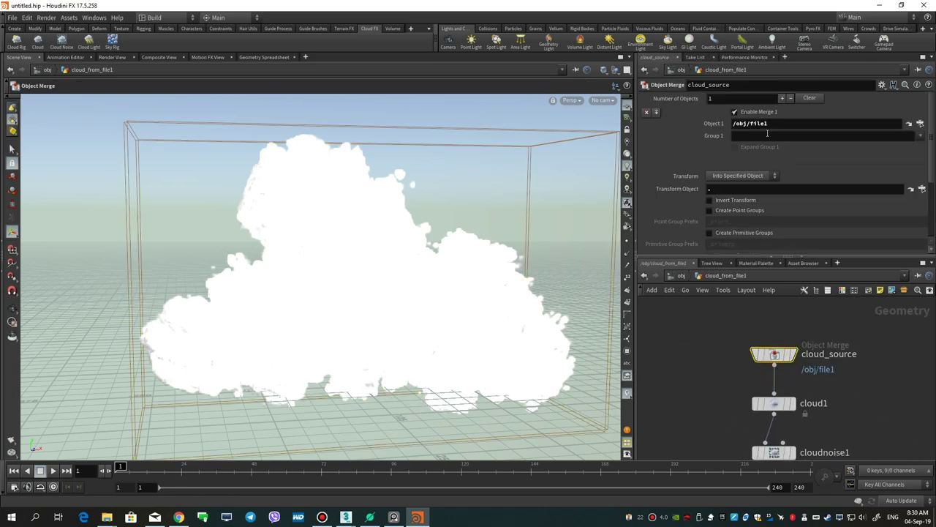
{"action": "left_click", "coordinate": [753, 111]}
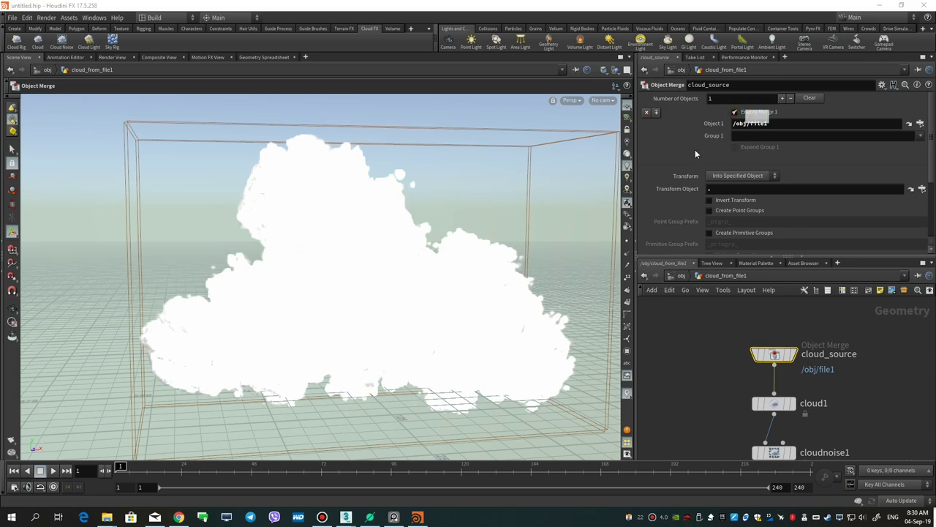
{"action": "left_click", "coordinate": [680, 277]}
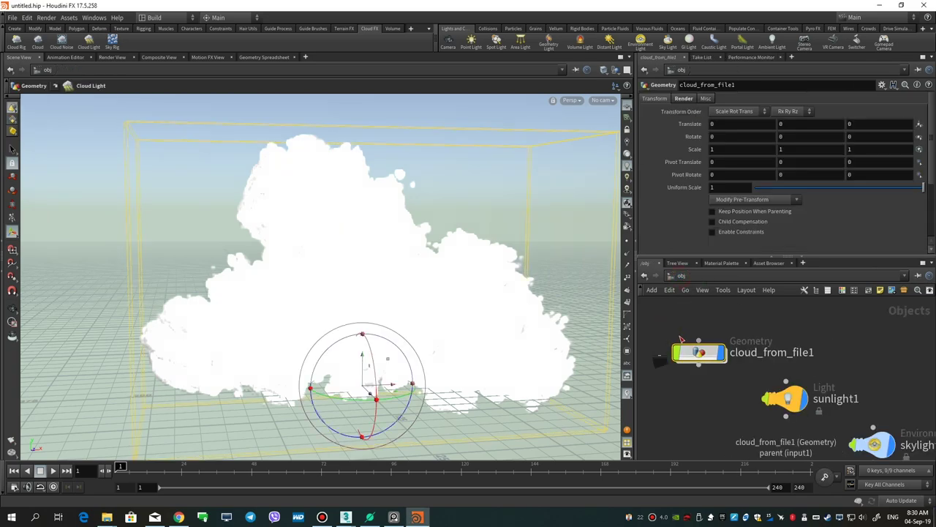
{"action": "middle_click_drag", "start_coordinate": [690, 373], "coordinate": [718, 383]}
- Switch the file1 object to load cloud_2.obj
{"action": "double_click", "coordinate": [749, 351]}
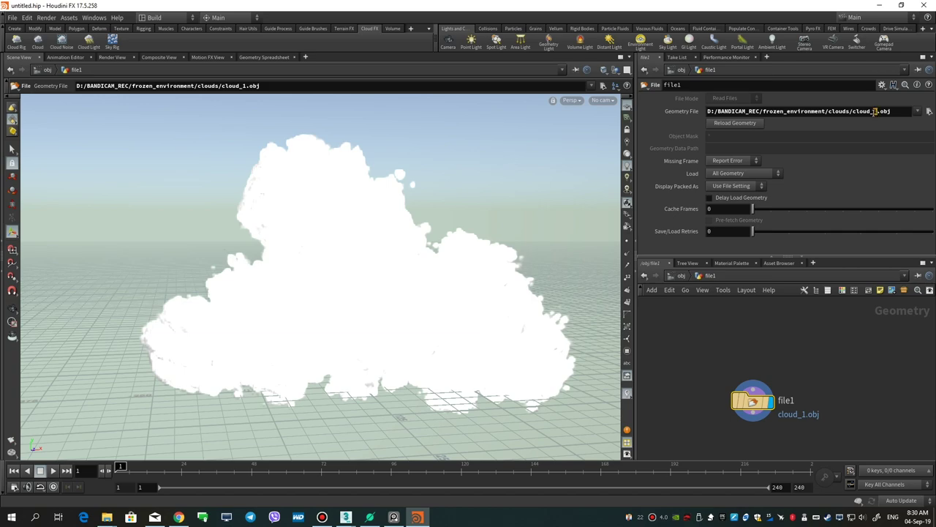
{"action": "double_click", "coordinate": [875, 111]}
{"action": "type", "text": "2"}
{"action": "key", "text": "Return"}
{"action": "key", "text": "u"}
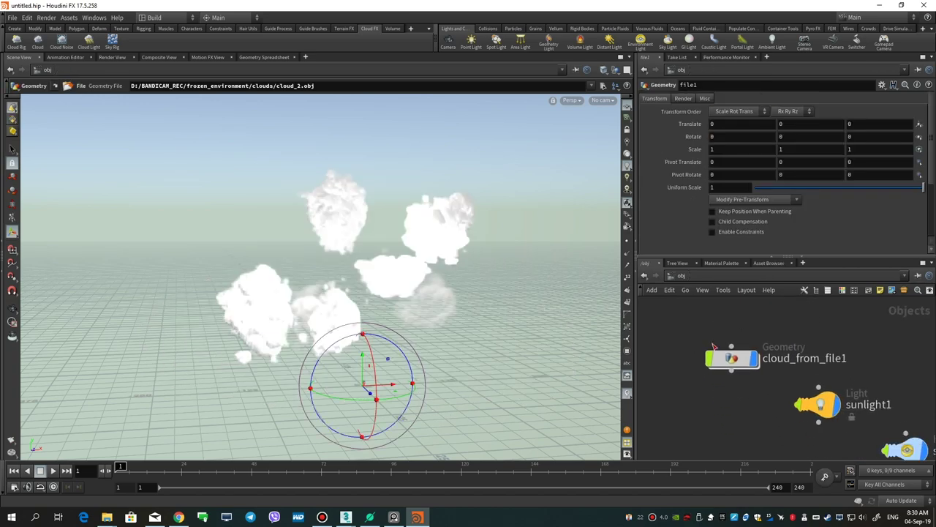
- Change the VDB write node's output path to cloud_2.vdb
{"action": "double_click", "coordinate": [737, 364]}
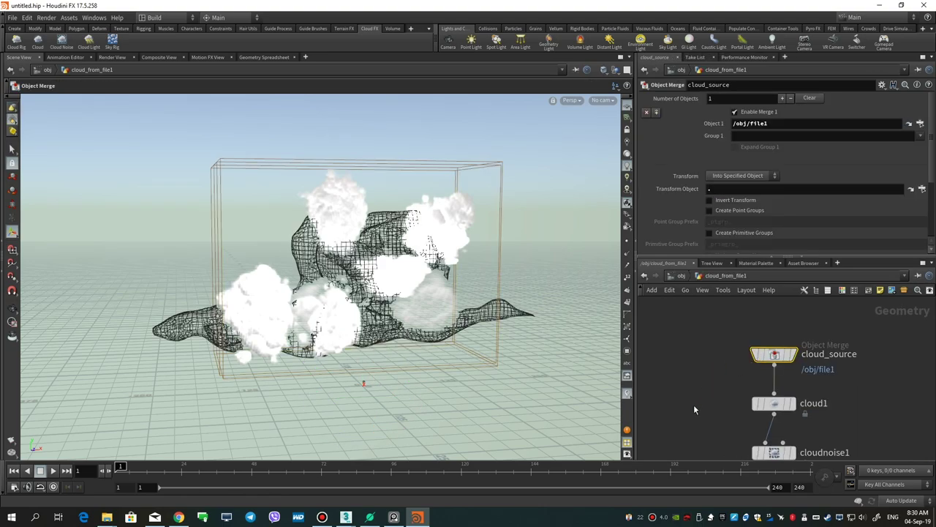
{"action": "middle_click_drag", "start_coordinate": [711, 364], "coordinate": [701, 256]}
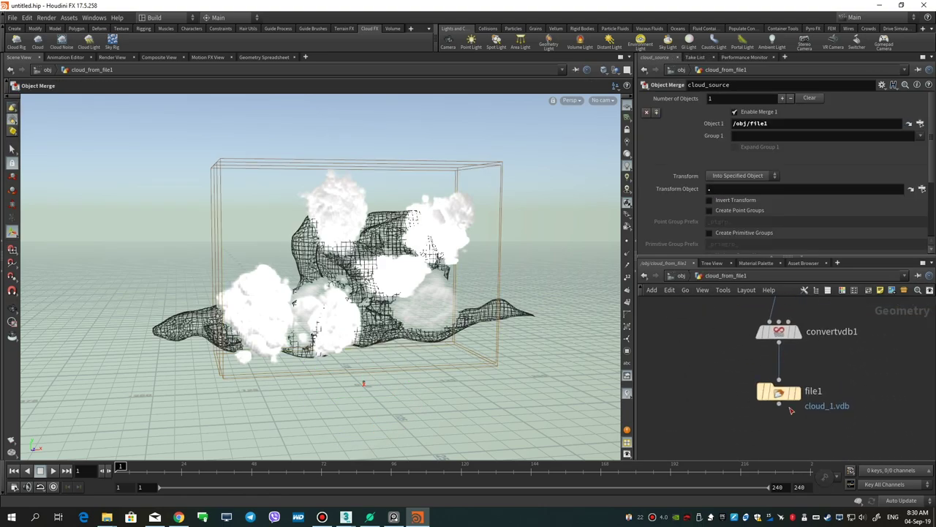
{"action": "left_click", "coordinate": [779, 392]}
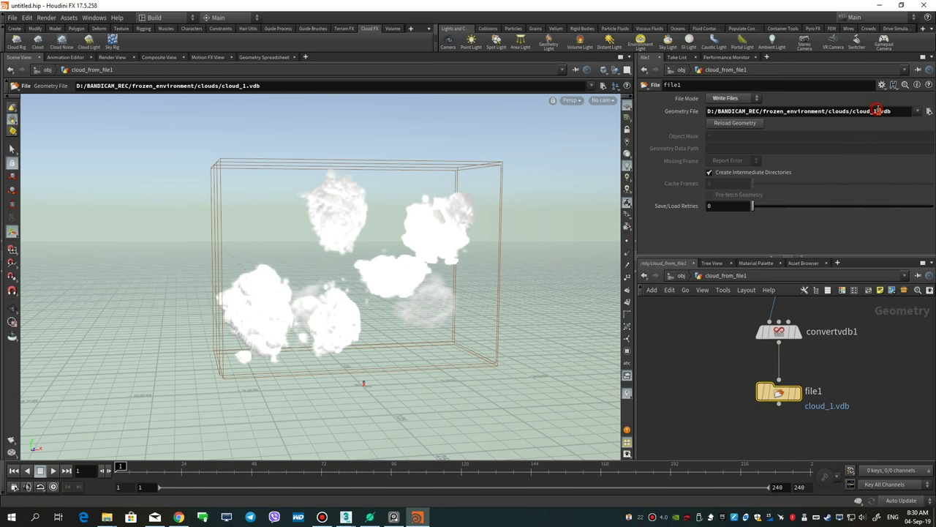
{"action": "left_click_drag", "start_coordinate": [872, 111], "coordinate": [878, 111]}
{"action": "type", "text": "2"}
{"action": "key", "text": "Return"}
{"action": "middle_click_drag", "start_coordinate": [703, 369], "coordinate": [710, 409]}
{"action": "mouse_move", "coordinate": [719, 343]}
{"action": "middle_mouse_down"}
{"action": "mouse_move", "coordinate": [720, 411]}
{"action": "mouse_move", "coordinate": [713, 383]}
{"action": "middle_mouse_up"}
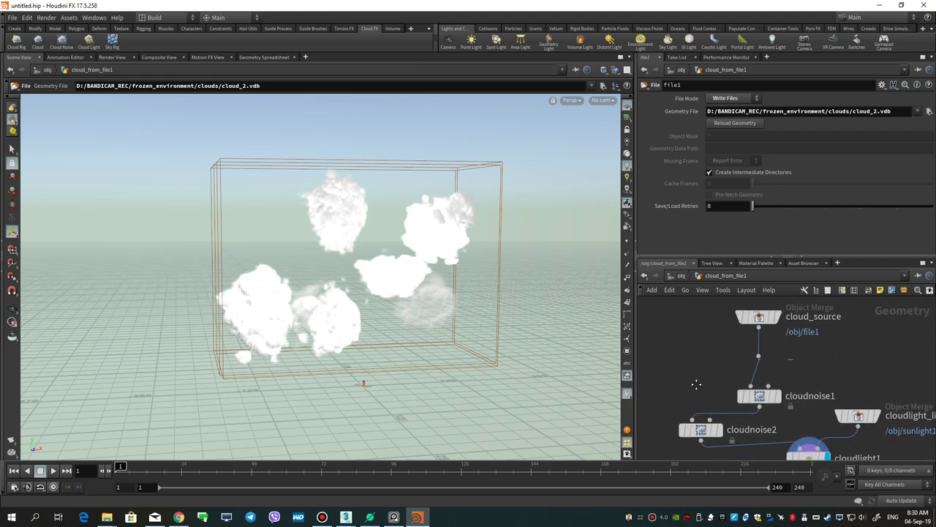
- Try cloud1 Uniform Sampling Divs values of 120, 180 and 130
{"action": "left_click", "coordinate": [759, 367]}
{"action": "left_click", "coordinate": [728, 136]}
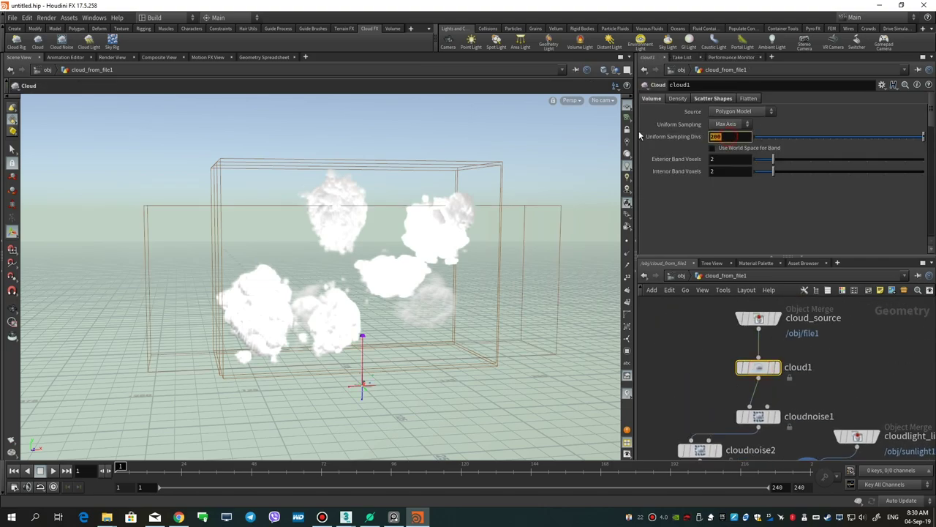
{"action": "key", "text": "Return"}
{"action": "left_click", "coordinate": [726, 137]}
{"action": "type", "text": "18"}
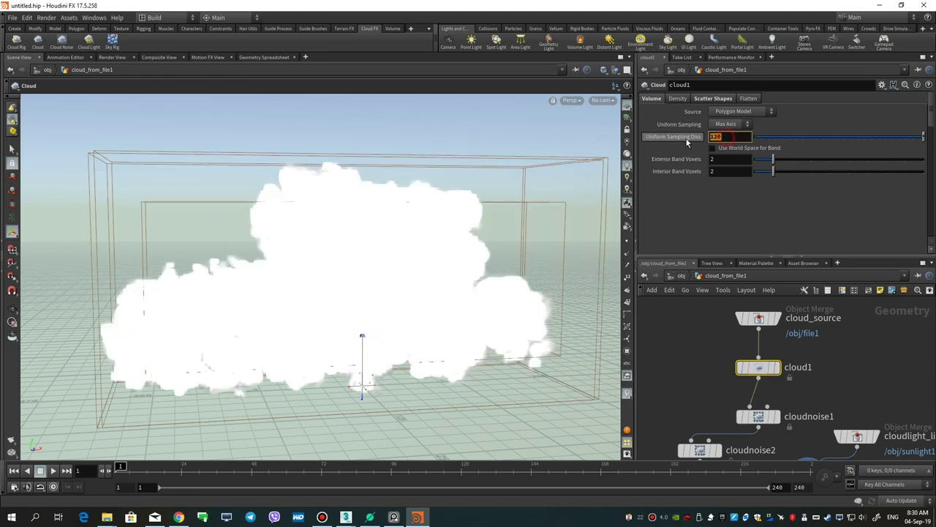
{"action": "type", "text": "0"}
{"action": "key", "text": "Return"}
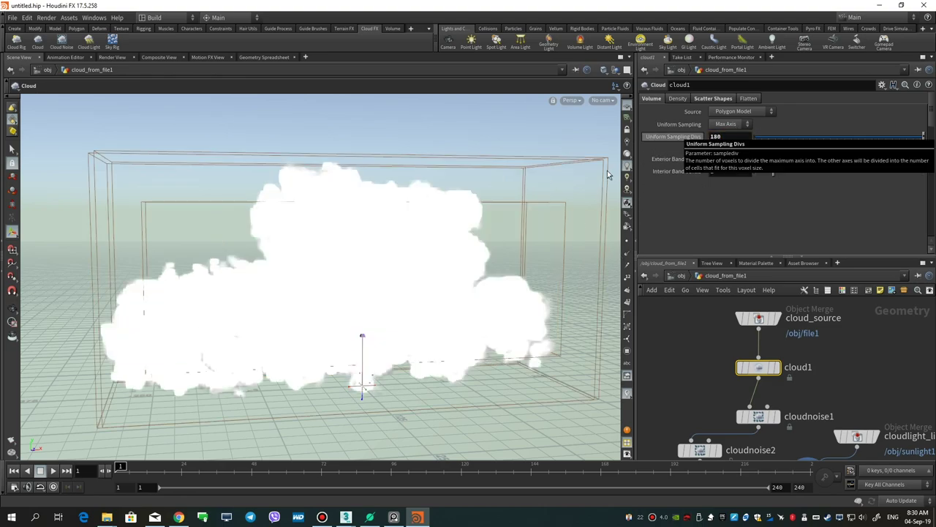
{"action": "left_click", "coordinate": [726, 137]}
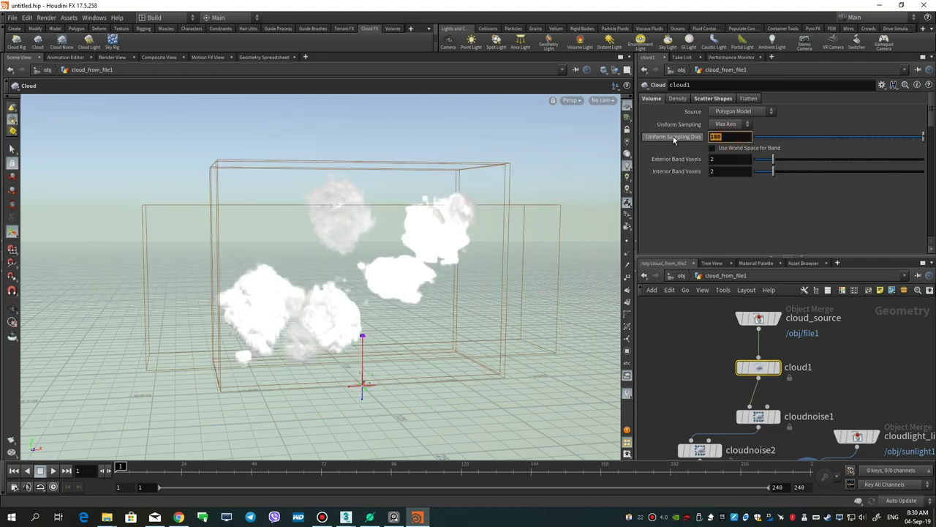
{"action": "type", "text": "130"}
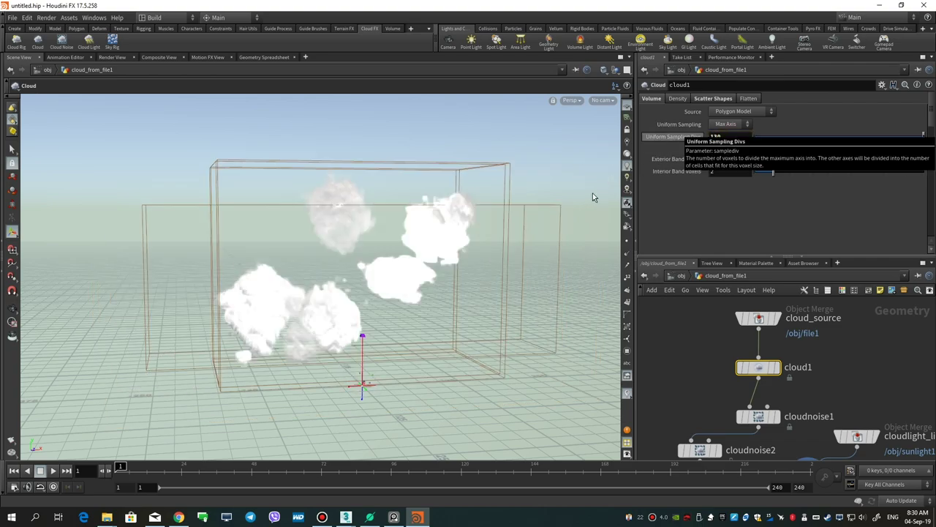
{"action": "key", "text": "Return"}
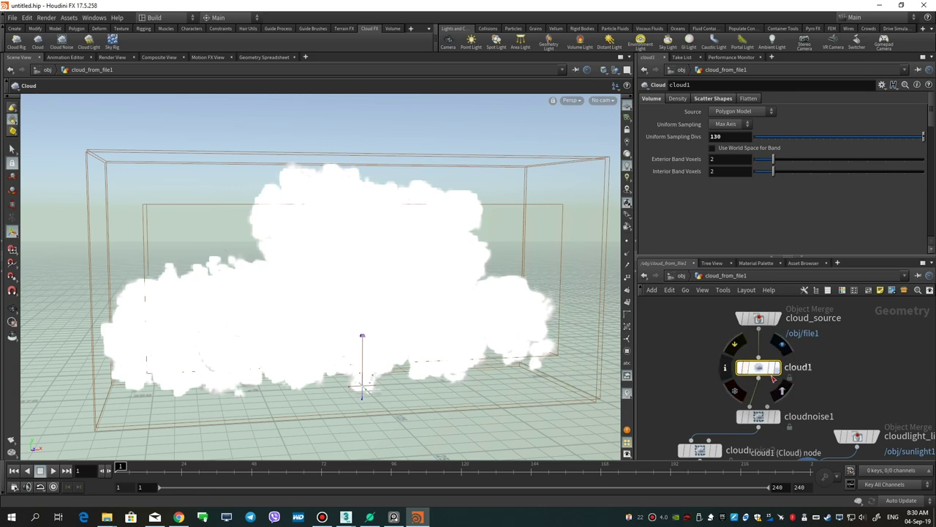
- Preview cloud1 through both noise passes, ending on the final file1 output
{"action": "mouse_move", "coordinate": [759, 367]}
{"action": "left_click", "coordinate": [781, 345]}
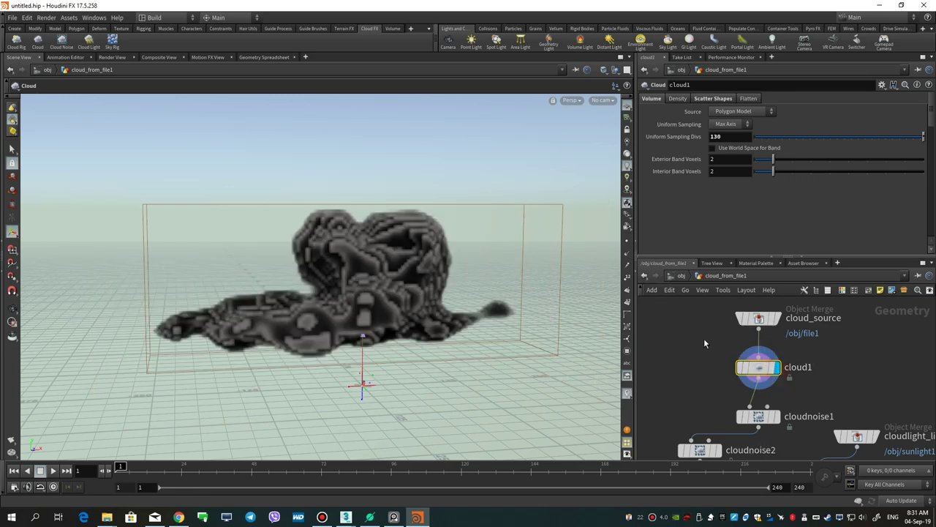
{"action": "middle_click_drag", "start_coordinate": [704, 338], "coordinate": [702, 325]}
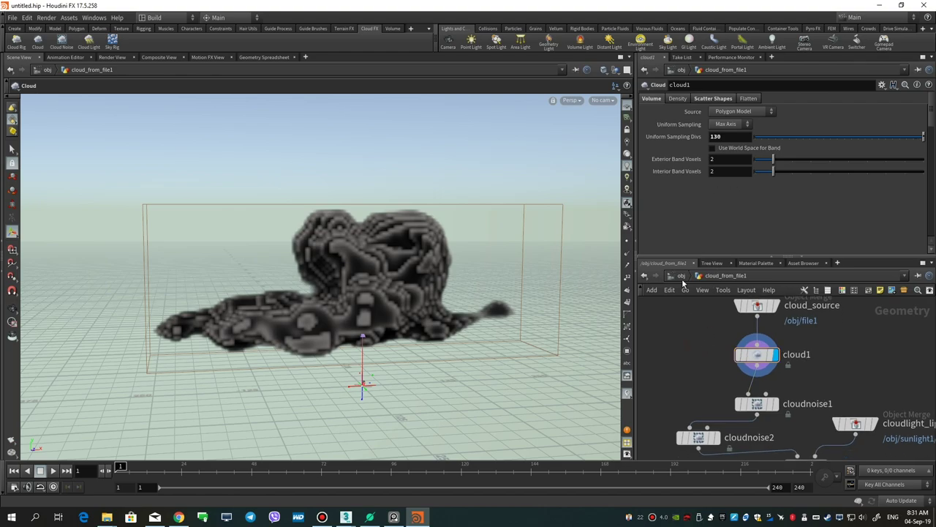
{"action": "left_click", "coordinate": [780, 380]}
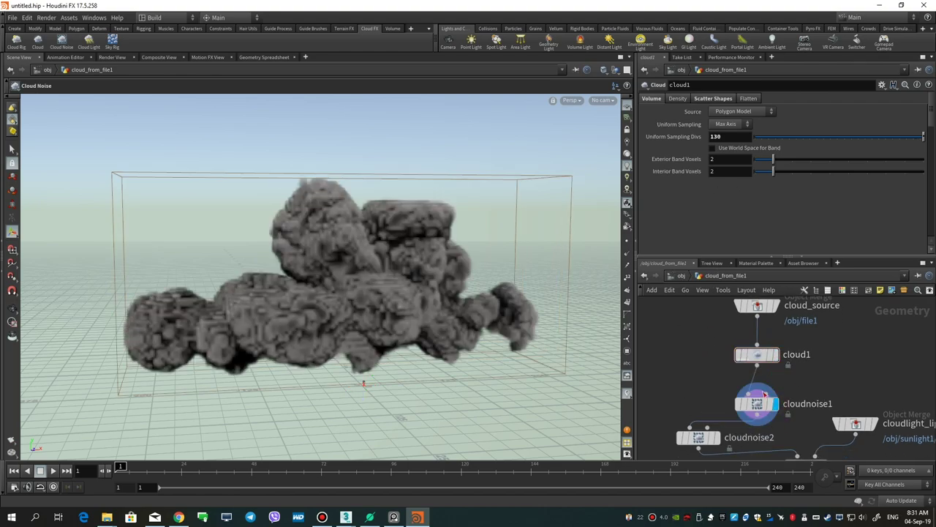
{"action": "left_click", "coordinate": [757, 410]}
{"action": "left_click", "coordinate": [701, 437]}
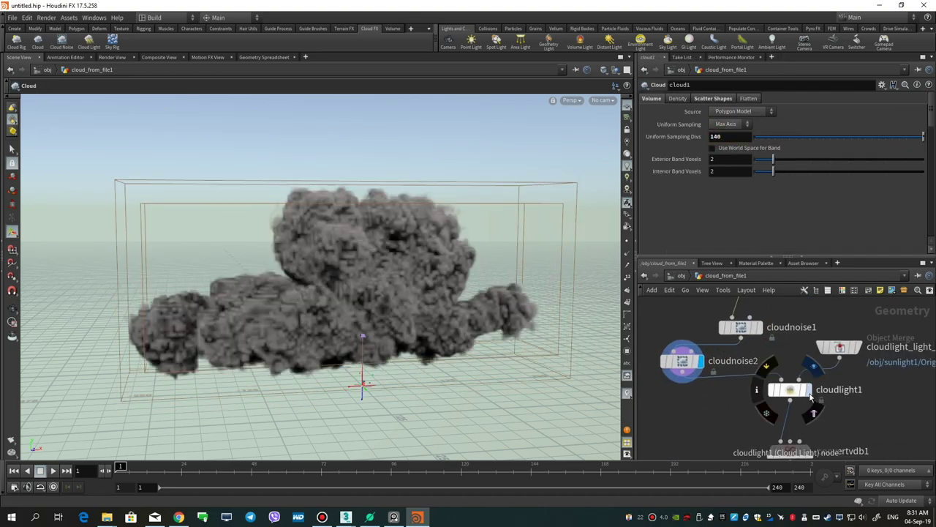
{"action": "scroll", "coordinate": [757, 410], "scroll_direction": "down", "scroll_amount": 3}
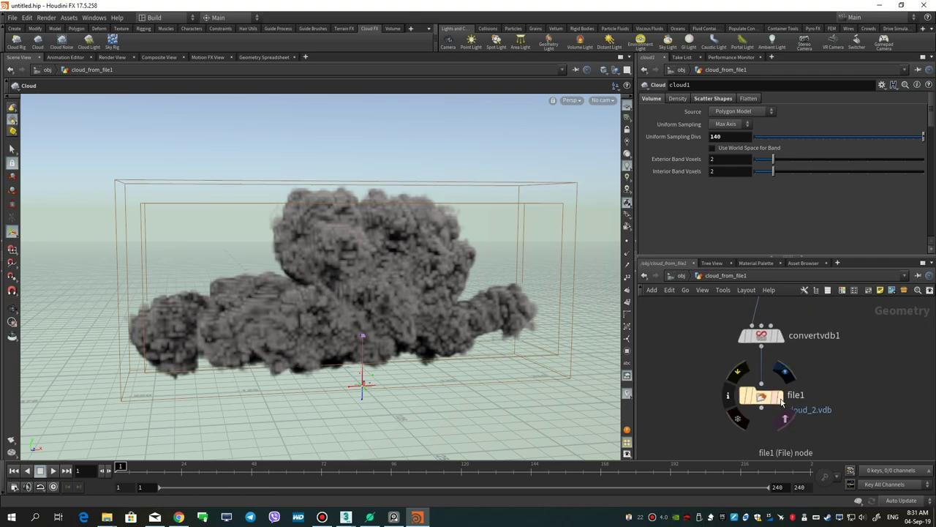
{"action": "left_click", "coordinate": [761, 396]}
{"action": "type", "text": "D:/BANDICAM_REC/frozen_environment/clouds/cloud_2.obj"}
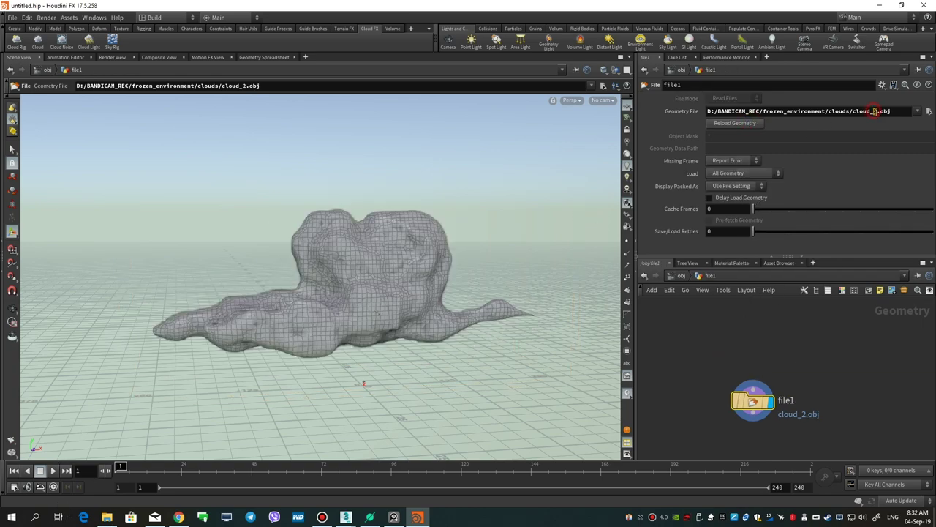
- Load cloud_3.obj as the source and compare the cloudnoise1 and cloudnoise2 results
{"action": "left_click", "coordinate": [875, 112]}
{"action": "type", "text": "3"}
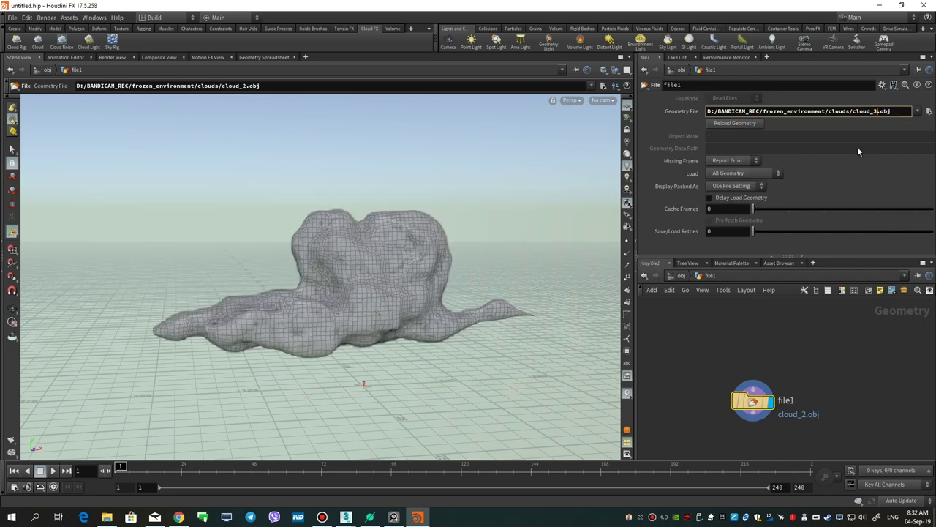
{"action": "key", "text": "Return"}
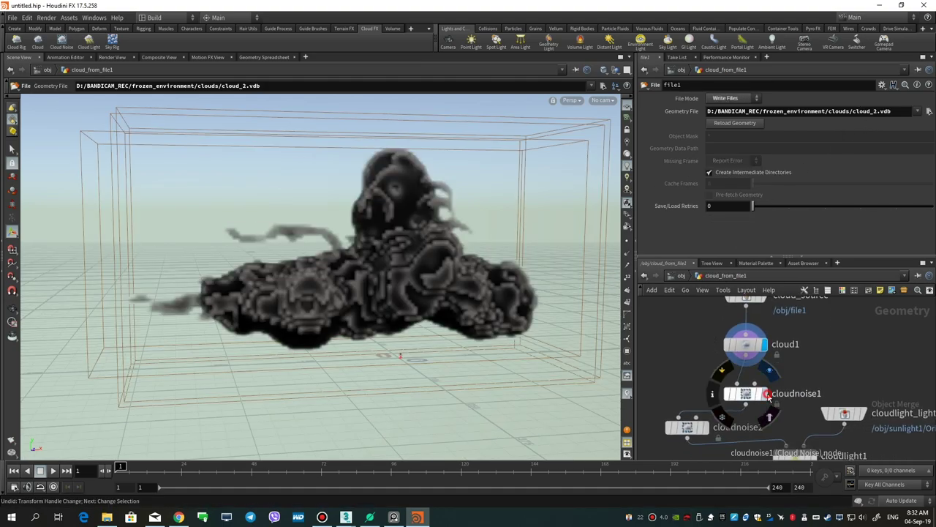
{"action": "left_click", "coordinate": [768, 396]}
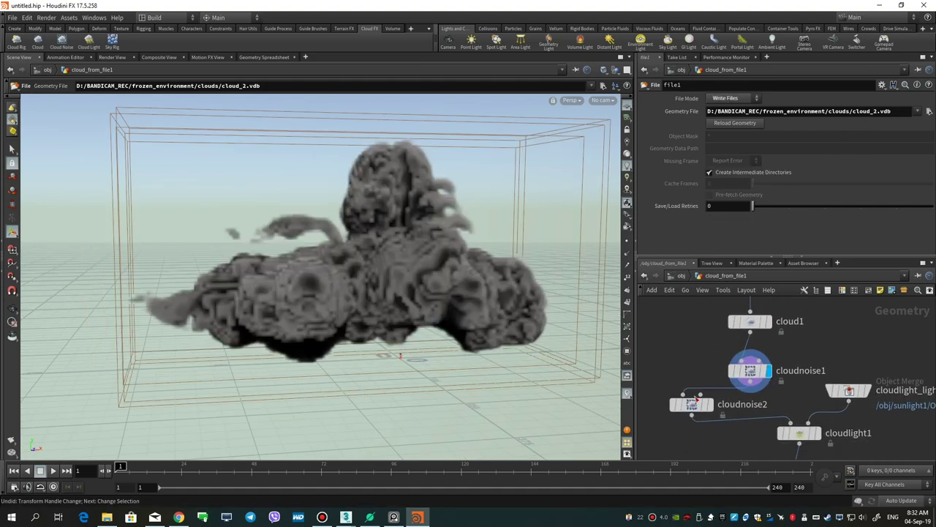
{"action": "left_click", "coordinate": [711, 403]}
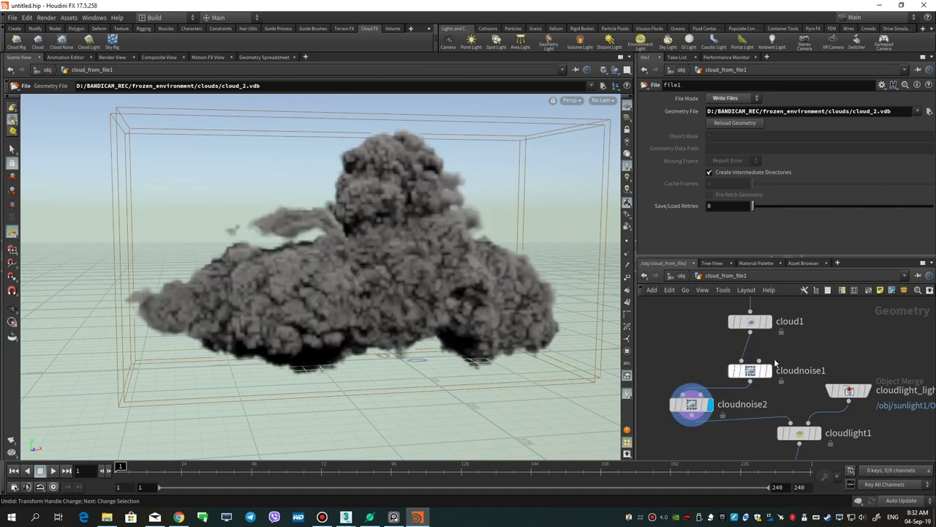
{"action": "left_click", "coordinate": [768, 375]}
{"action": "left_click", "coordinate": [752, 373]}
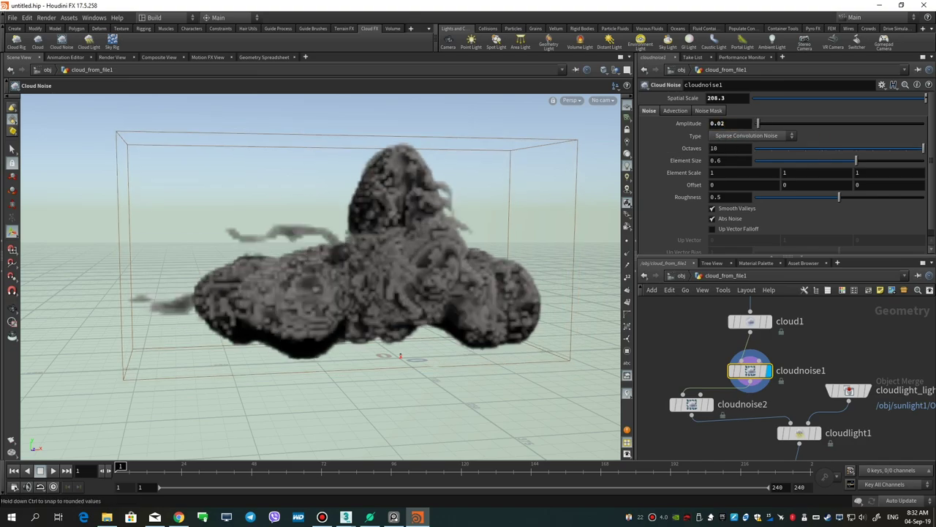
{"action": "left_click", "coordinate": [694, 404]}
- Write the output as cloud_3.vdb, then rename the output path to cloud_4.vdb and reload
{"action": "middle_click_drag", "start_coordinate": [812, 300], "coordinate": [814, 327]}
{"action": "left_click", "coordinate": [786, 391]}
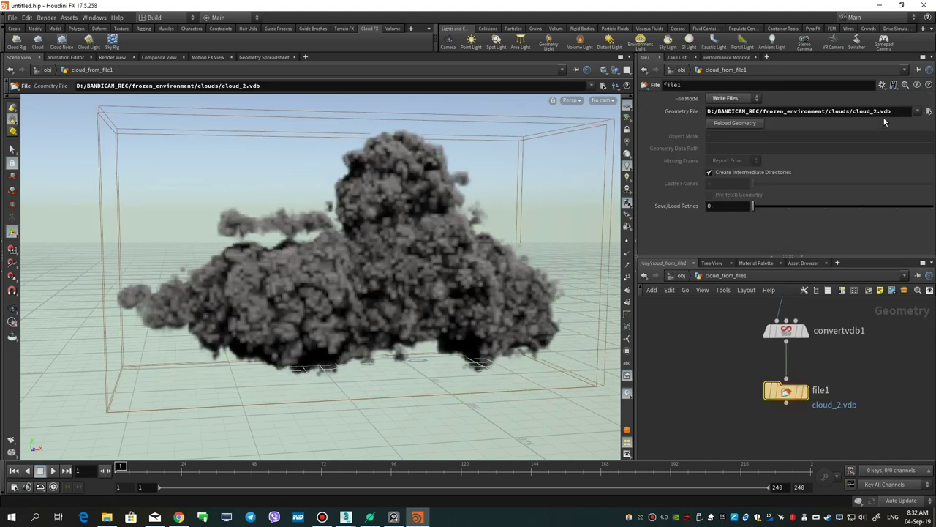
{"action": "double_click", "coordinate": [874, 111]}
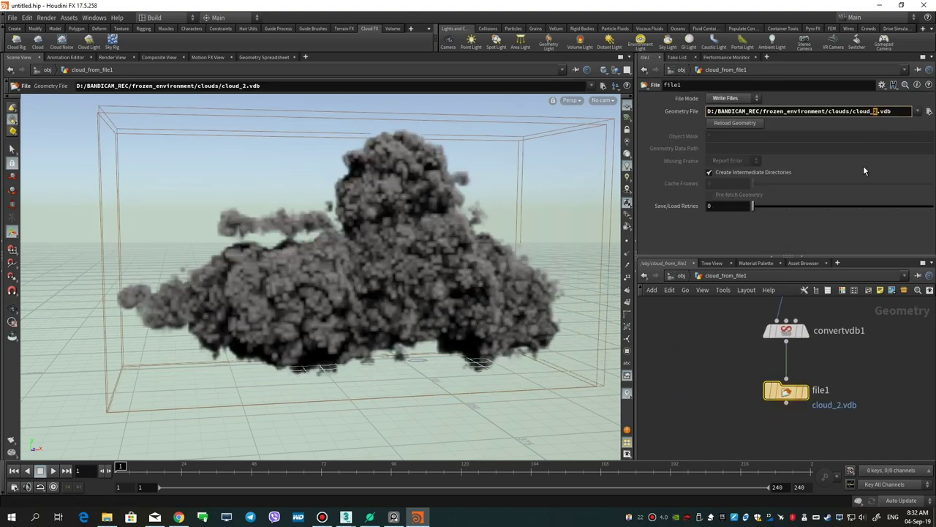
{"action": "type", "text": "3"}
{"action": "key", "text": "Return"}
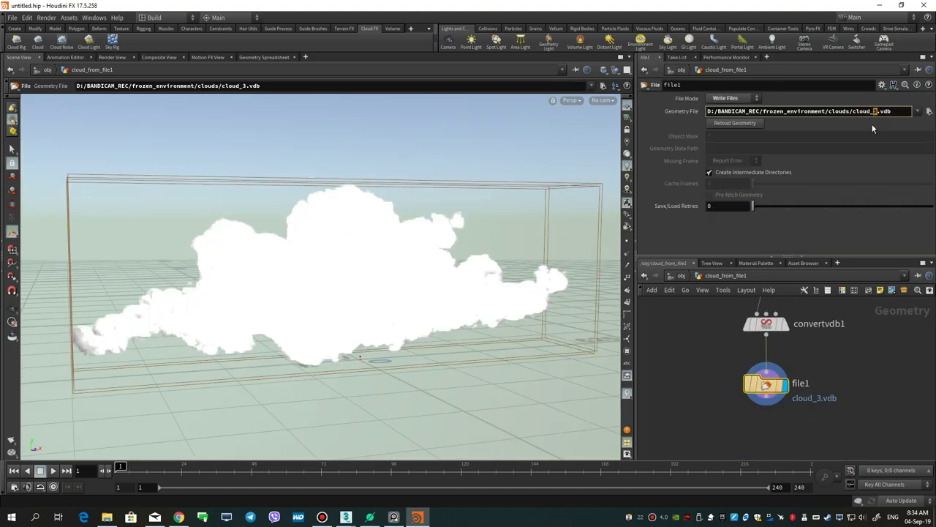
{"action": "type", "text": "4"}
{"action": "key", "text": "Return"}
{"action": "left_click", "coordinate": [743, 126]}
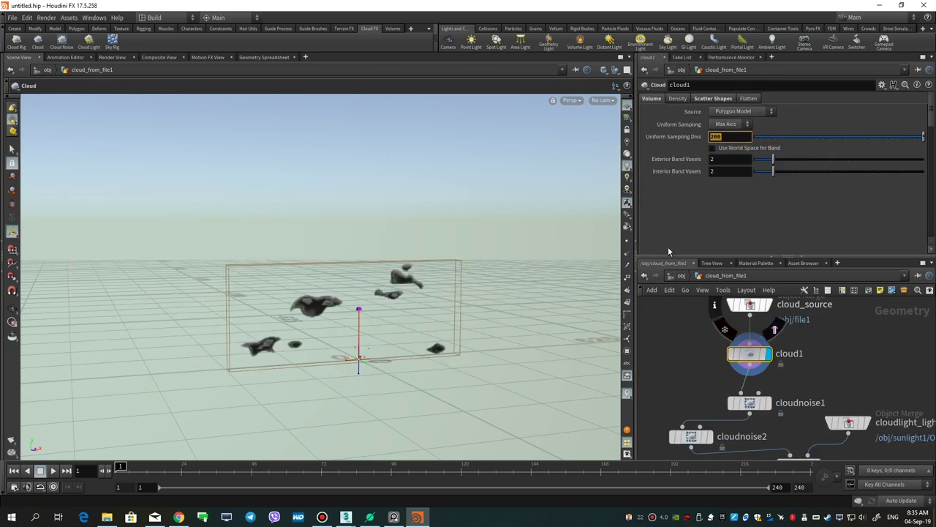
- Set cloudnoise2 Amplitude to 0.03 and Octaves to 6
{"action": "left_click", "coordinate": [720, 123]}
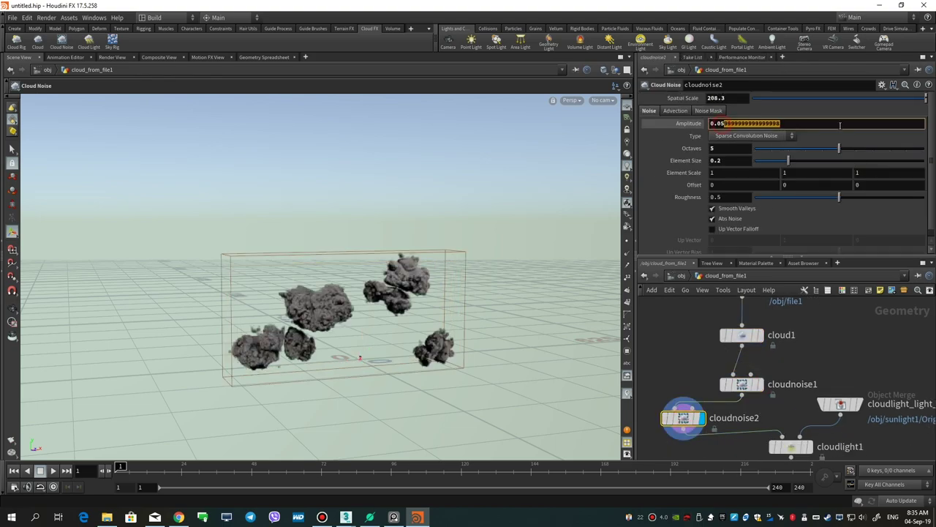
{"action": "type", "text": "0.03"}
{"action": "key", "text": "Return"}
{"action": "left_click_drag", "start_coordinate": [839, 148], "coordinate": [855, 147]}
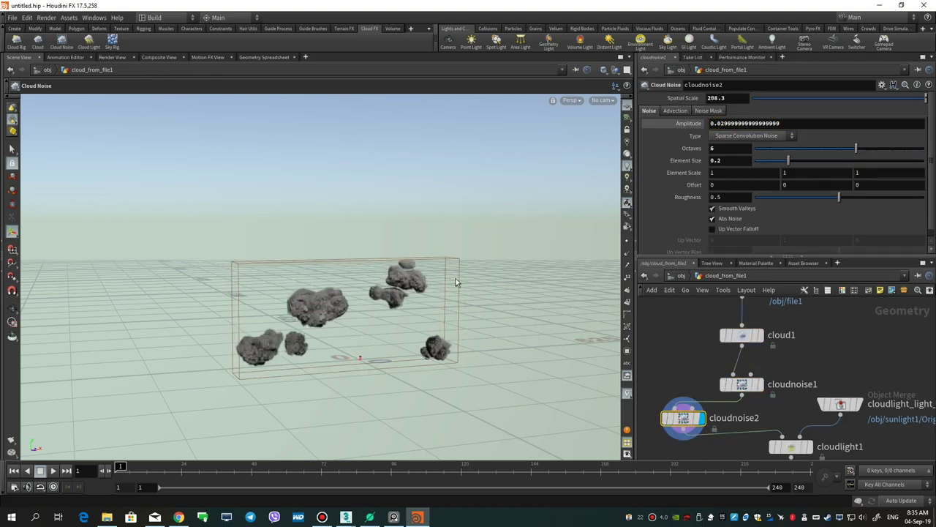
- Orbit to check all the clouds, then display the file1 output
{"action": "key", "text": "Escape"}
{"action": "left_click_drag", "start_coordinate": [439, 296], "coordinate": [446, 185]}
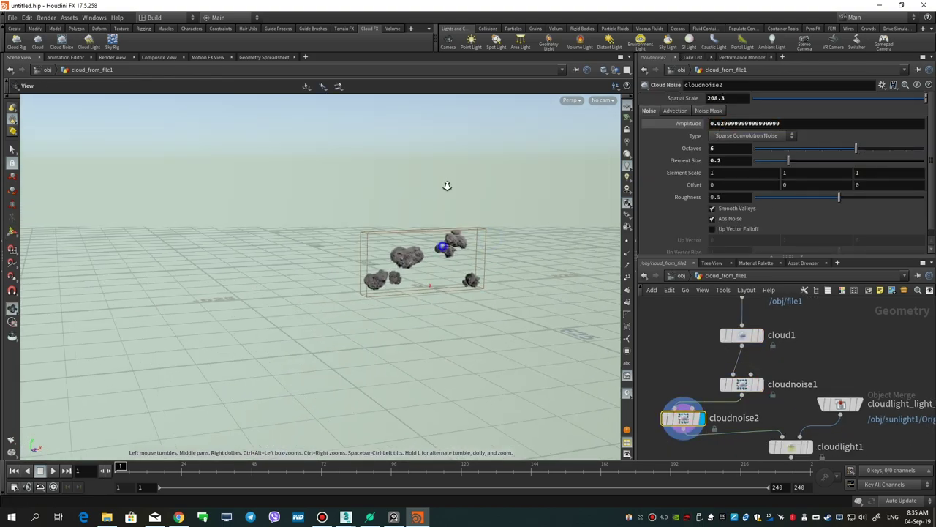
{"action": "scroll", "coordinate": [447, 186], "scroll_direction": "up", "scroll_amount": 5}
{"action": "mouse_move", "coordinate": [391, 238]}
{"action": "left_mouse_down"}
{"action": "mouse_move", "coordinate": [364, 245]}
{"action": "mouse_move", "coordinate": [375, 241]}
{"action": "left_mouse_up"}
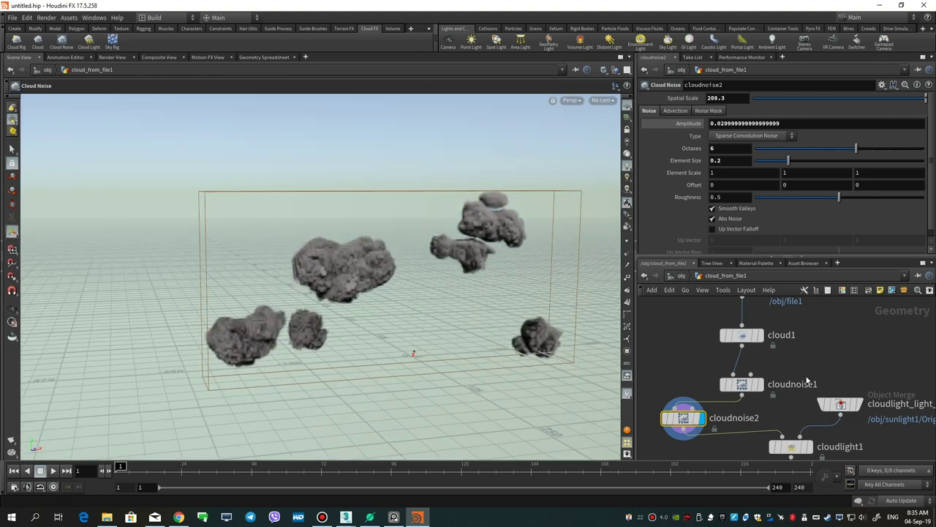
{"action": "mouse_move", "coordinate": [731, 453]}
{"action": "middle_mouse_down"}
{"action": "mouse_move", "coordinate": [725, 376]}
{"action": "mouse_move", "coordinate": [703, 331]}
{"action": "middle_mouse_up"}
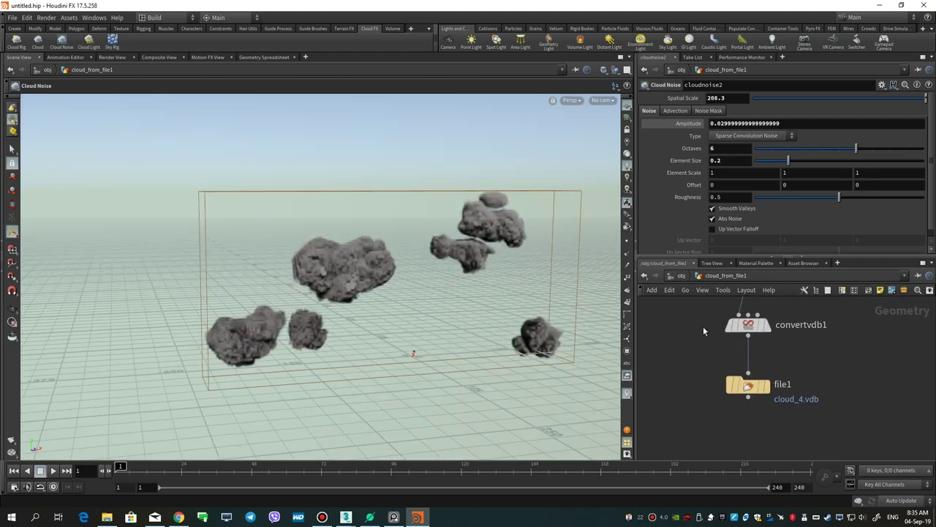
{"action": "left_click", "coordinate": [765, 386]}
{"action": "left_click", "coordinate": [749, 385]}
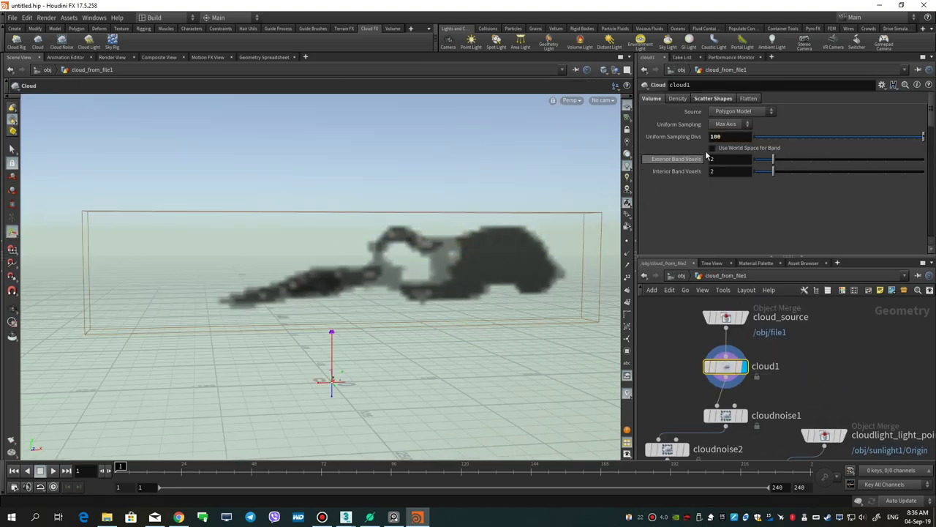
- Commit 100 sampling divisions, smooth cloudnoise1 to 3 octaves, and display the final file1 output
{"action": "type", "text": "0"}
{"action": "key", "text": "Return"}
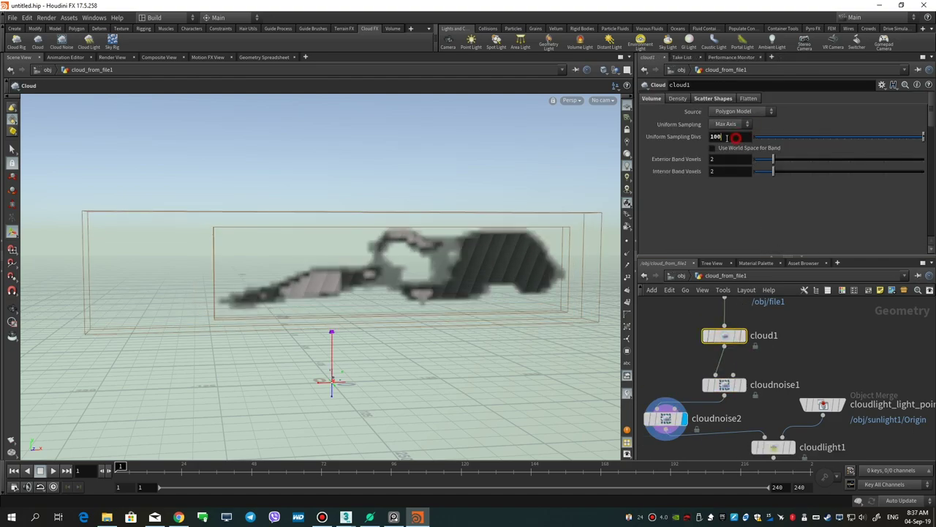
{"action": "left_click_drag", "start_coordinate": [797, 161], "coordinate": [811, 162]}
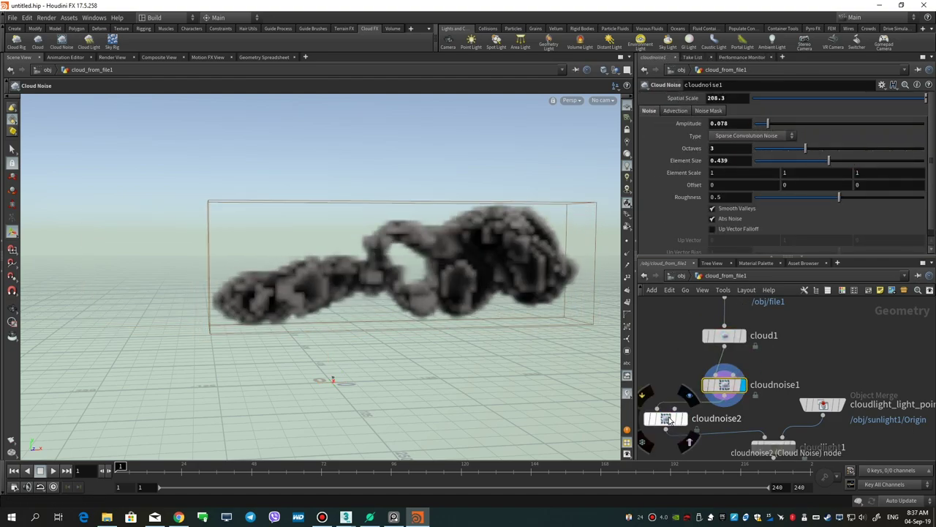
{"action": "left_click", "coordinate": [666, 418]}
{"action": "scroll", "coordinate": [731, 380], "scroll_direction": "down", "scroll_amount": 2}
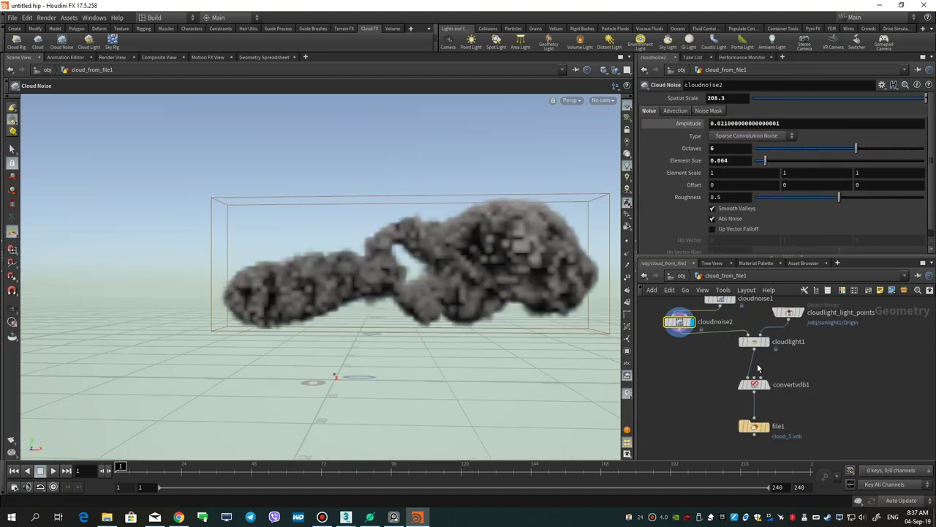
{"action": "left_click", "coordinate": [757, 431]}
{"action": "left_click", "coordinate": [755, 430]}
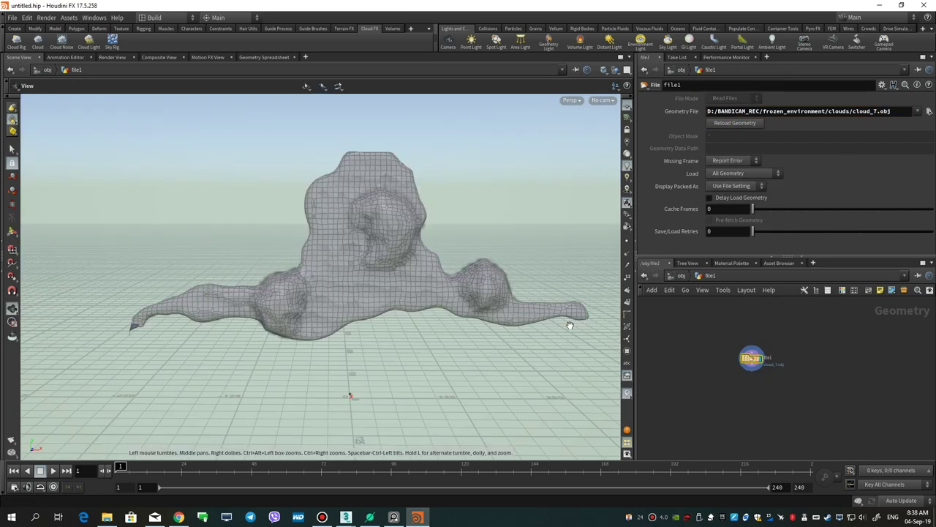
- Inside cloud_from_file1, preview the cloudnoise2 cloud and the final white VDB output
{"action": "left_click", "coordinate": [679, 276]}
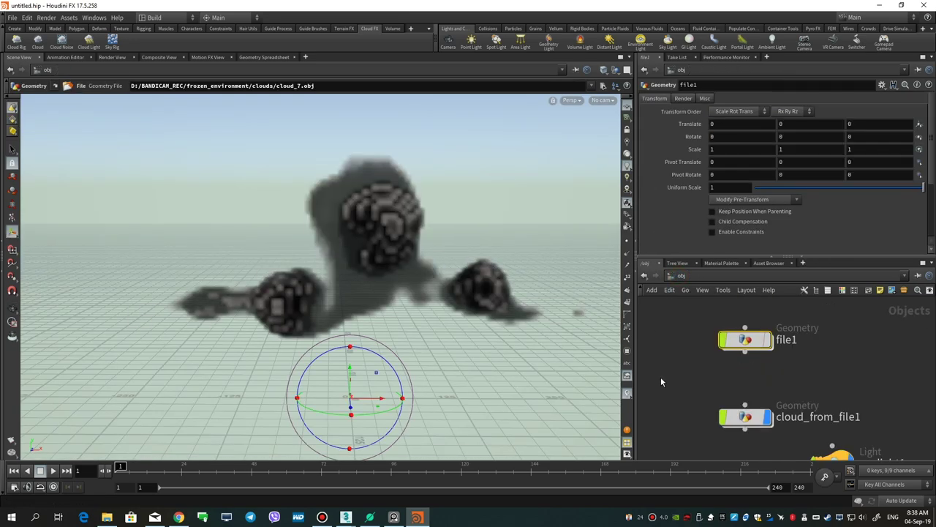
{"action": "double_click", "coordinate": [745, 417]}
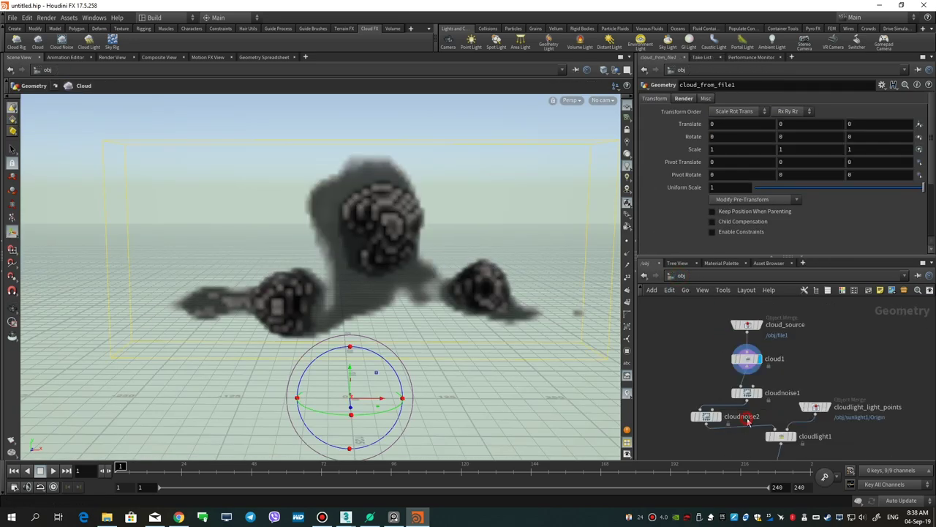
{"action": "left_click", "coordinate": [746, 359]}
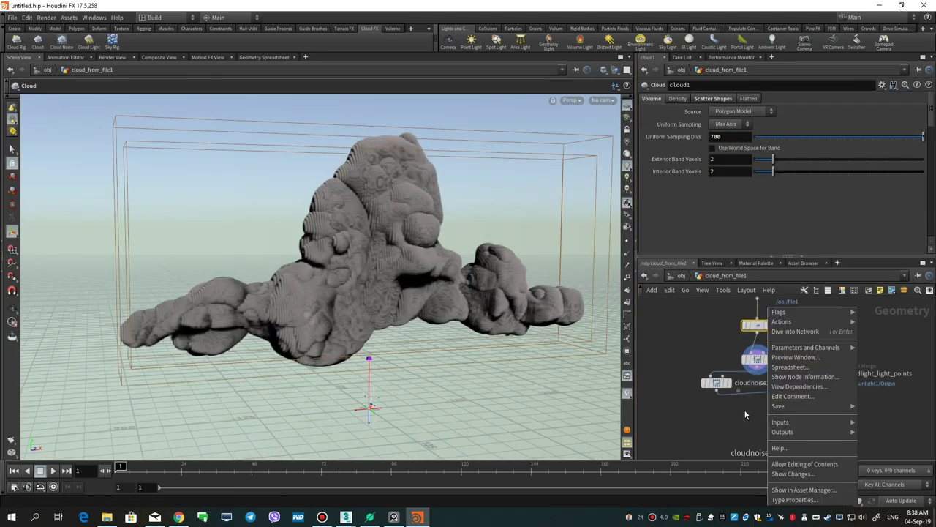
{"action": "scroll", "coordinate": [755, 379], "scroll_direction": "up", "scroll_amount": 3}
{"action": "left_click", "coordinate": [735, 364]}
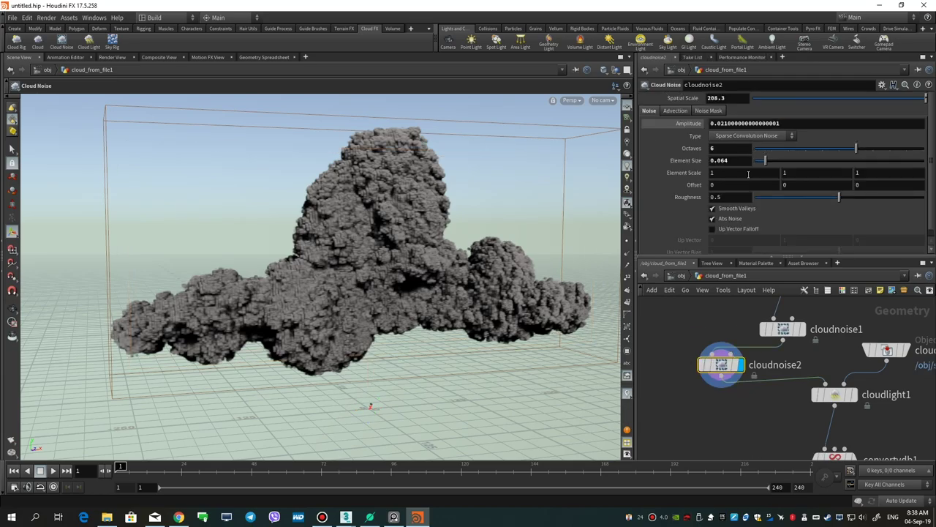
{"action": "key", "text": "Escape"}
{"action": "mouse_move", "coordinate": [489, 266]}
{"action": "left_mouse_down"}
{"action": "mouse_move", "coordinate": [297, 263]}
{"action": "mouse_move", "coordinate": [489, 262]}
{"action": "mouse_move", "coordinate": [380, 263]}
{"action": "left_mouse_up"}
{"action": "middle_click_drag", "start_coordinate": [761, 434], "coordinate": [703, 267]}
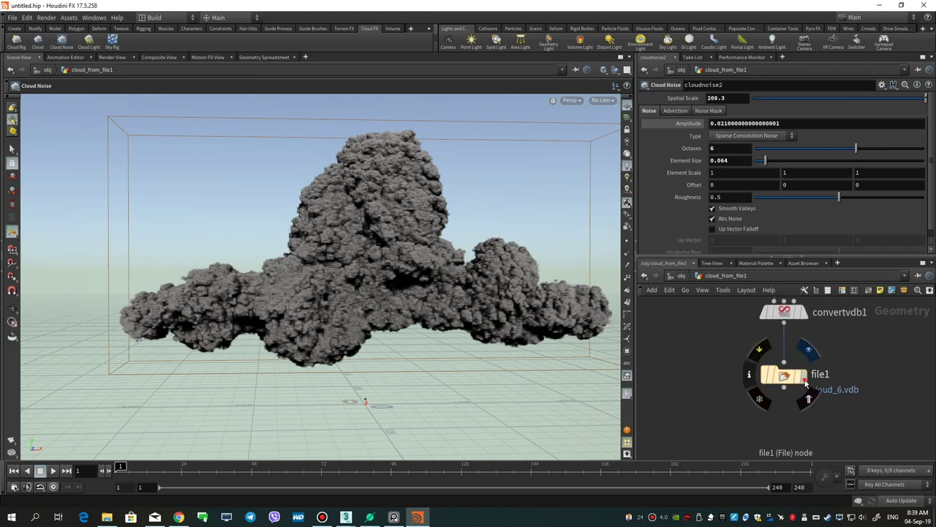
{"action": "left_click", "coordinate": [806, 382]}
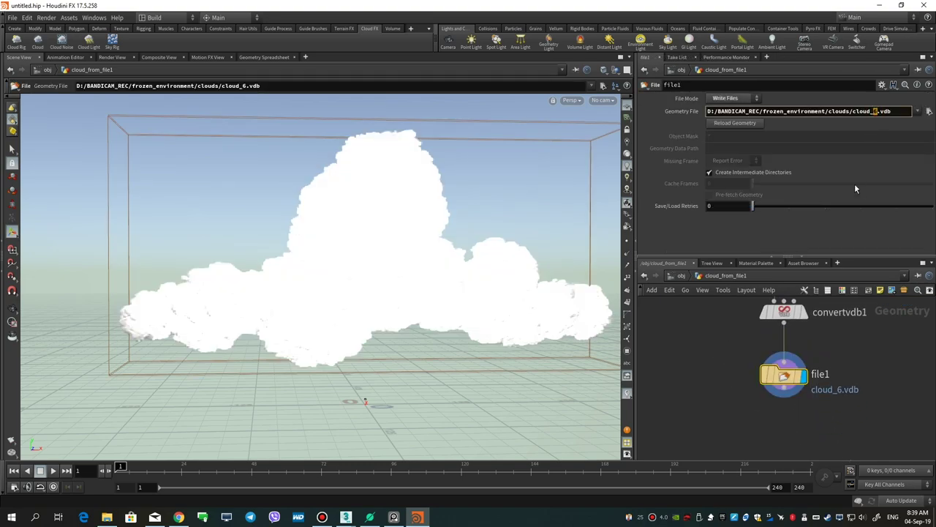
- Write out cloud_7.vdb and select all seven exported VDB files in Explorer
{"action": "type", "text": "7"}
{"action": "left_click", "coordinate": [740, 125]}
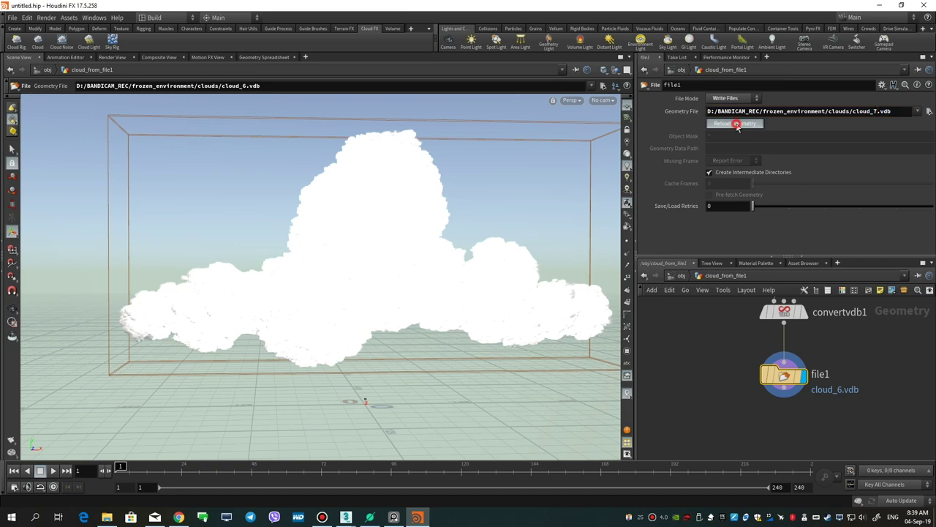
{"action": "key", "text": "alt+Tab"}
{"action": "left_click_drag", "start_coordinate": [850, 148], "coordinate": [472, 46]}
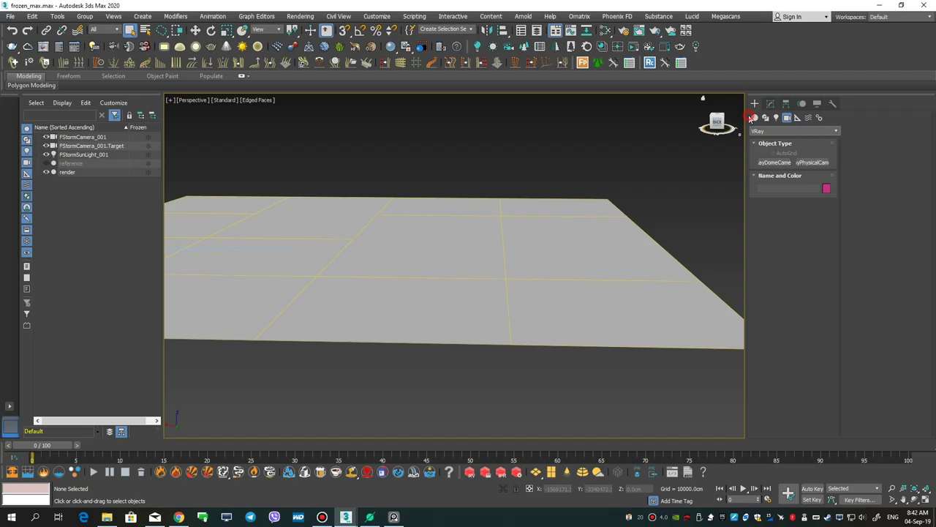
- In 3ds Max, open the Create panel's geometry category list
{"action": "left_click", "coordinate": [755, 117]}
{"action": "left_click", "coordinate": [776, 131]}
{"action": "scroll", "coordinate": [777, 287], "scroll_direction": "down", "scroll_amount": 2}
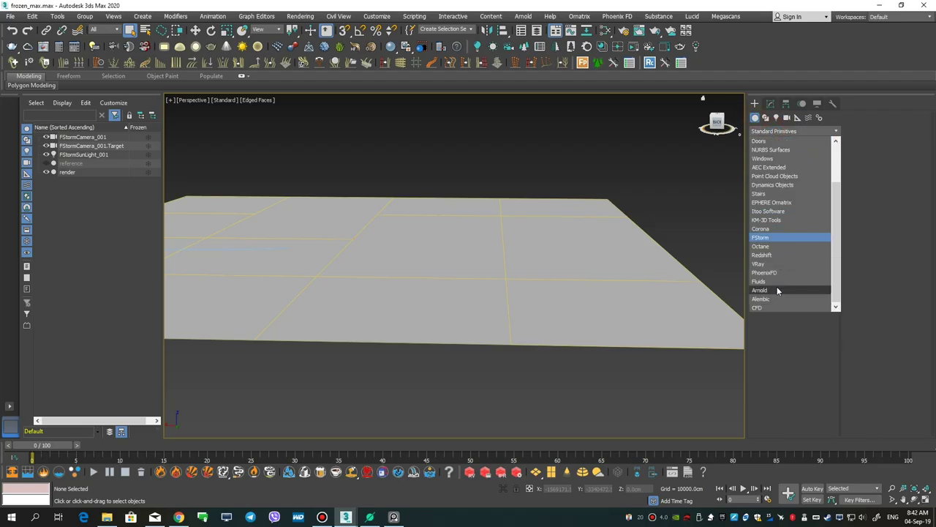
- Place a VRayVolumeGrid in the viewport loading cloud_1.vdb and choose its render preset
{"action": "left_click", "coordinate": [761, 263]}
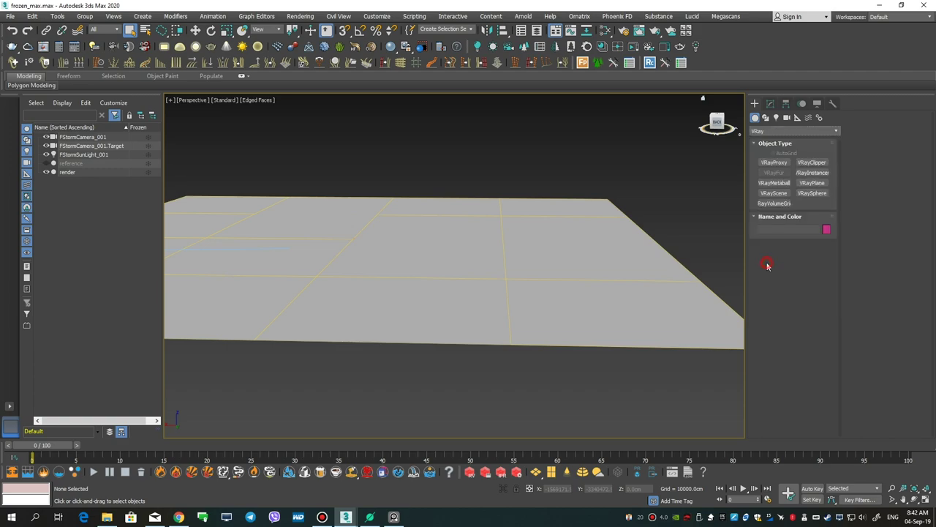
{"action": "left_click", "coordinate": [774, 202]}
{"action": "left_click", "coordinate": [444, 269]}
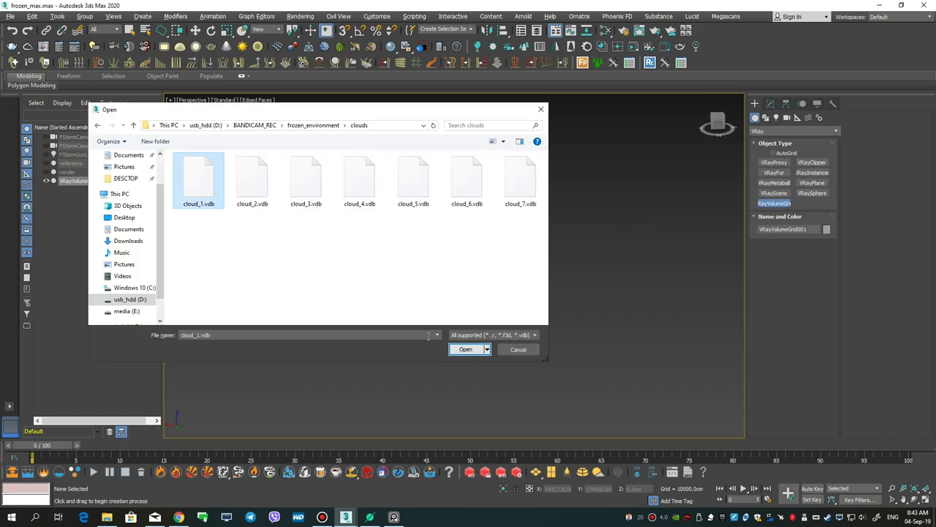
{"action": "left_click", "coordinate": [465, 349]}
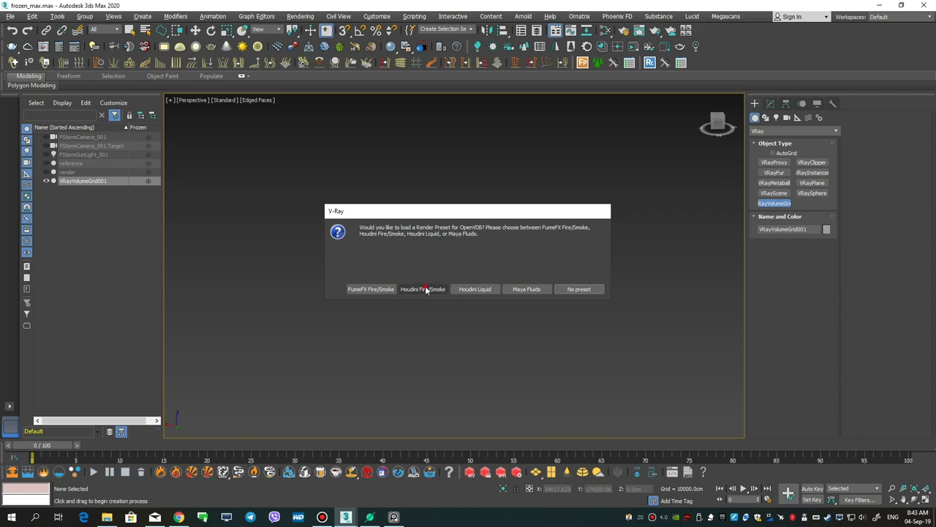
{"action": "left_click", "coordinate": [426, 289]}
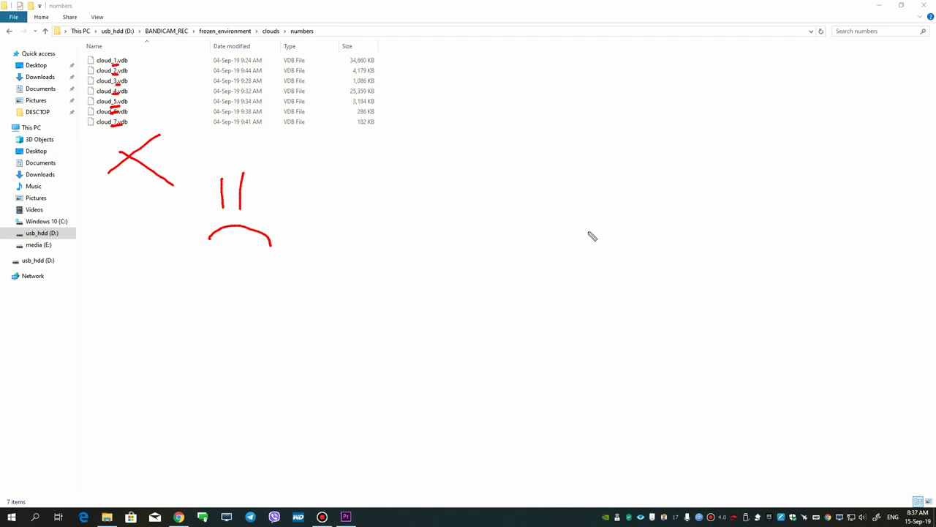
- Leave Explorer for 3ds Max's Open dialog, dismissing the delete-file prompt
{"action": "key", "text": "Escape"}
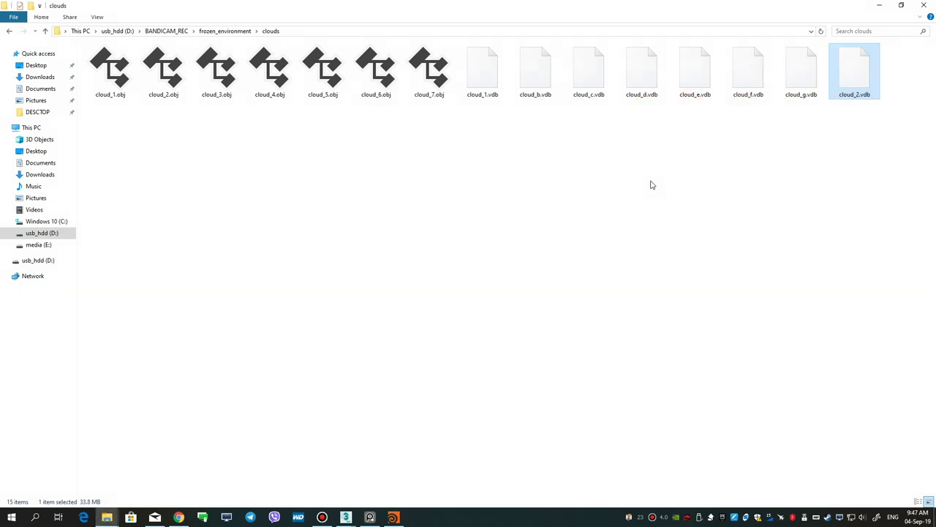
{"action": "key", "text": "alt+Tab"}
{"action": "key", "text": "Delete"}
{"action": "left_click", "coordinate": [517, 301]}
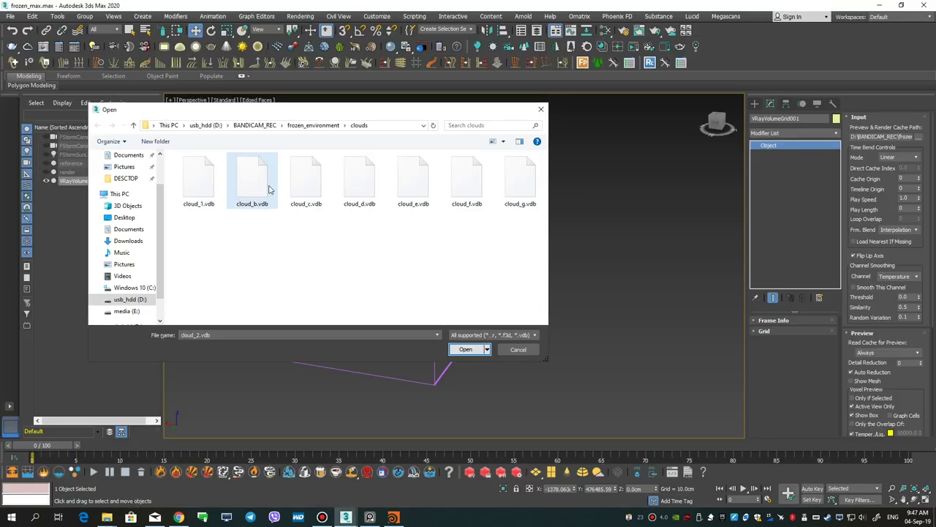
- Load cloud_b.vdb into the volume grid with a render preset
{"action": "double_click", "coordinate": [258, 184]}
{"action": "left_click", "coordinate": [441, 293]}
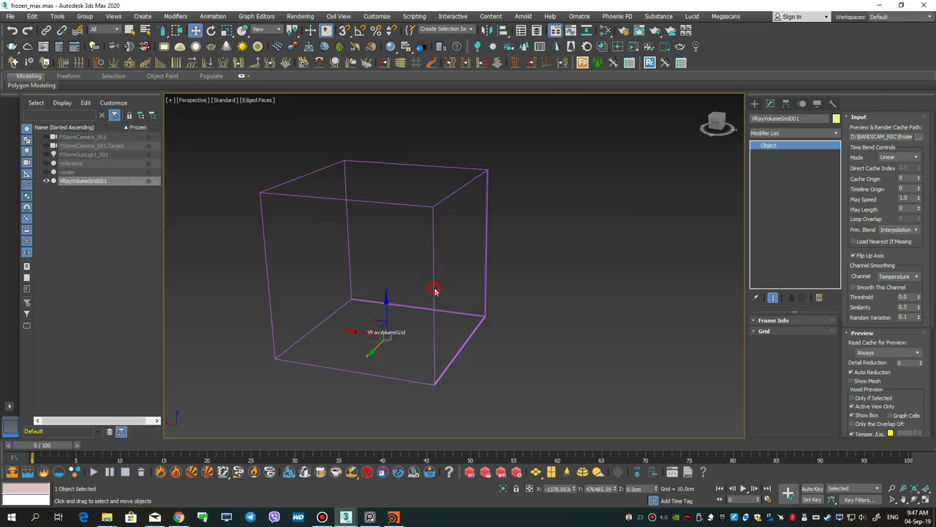
{"action": "scroll", "coordinate": [448, 237], "scroll_direction": "up", "scroll_amount": 3}
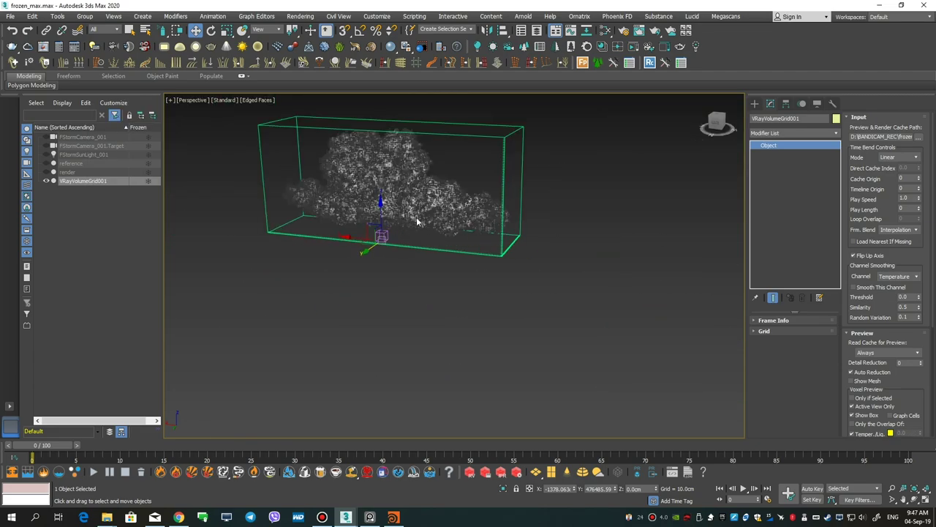
{"action": "middle_click_drag", "start_coordinate": [418, 253], "coordinate": [438, 263], "text": "alt"}
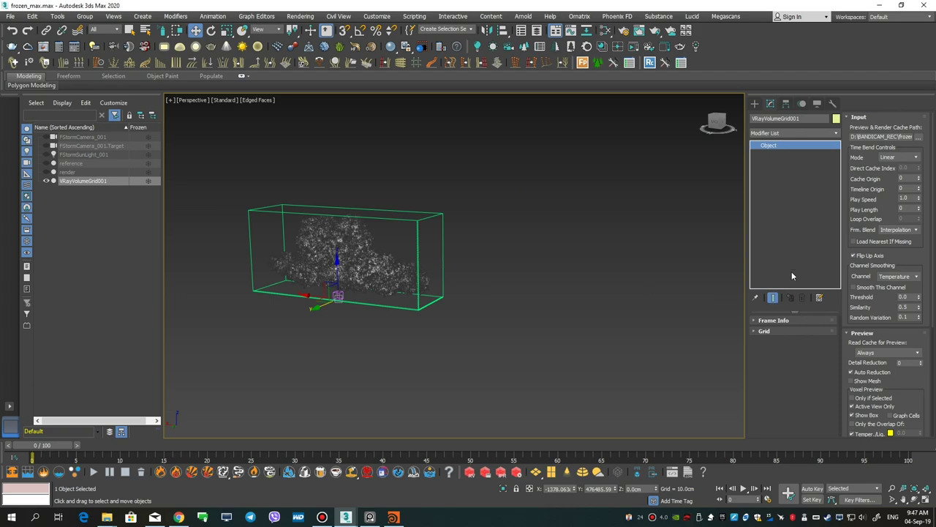
- Create another VRayVolumeGrid loading cloud_c.vdb
{"action": "left_click", "coordinate": [755, 105]}
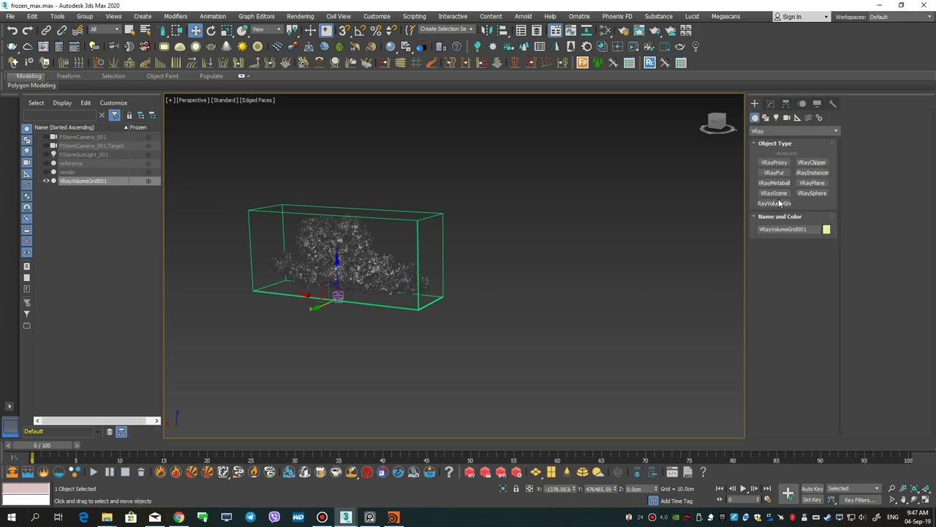
{"action": "left_click", "coordinate": [777, 202]}
{"action": "left_click", "coordinate": [520, 327]}
{"action": "left_click", "coordinate": [297, 194]}
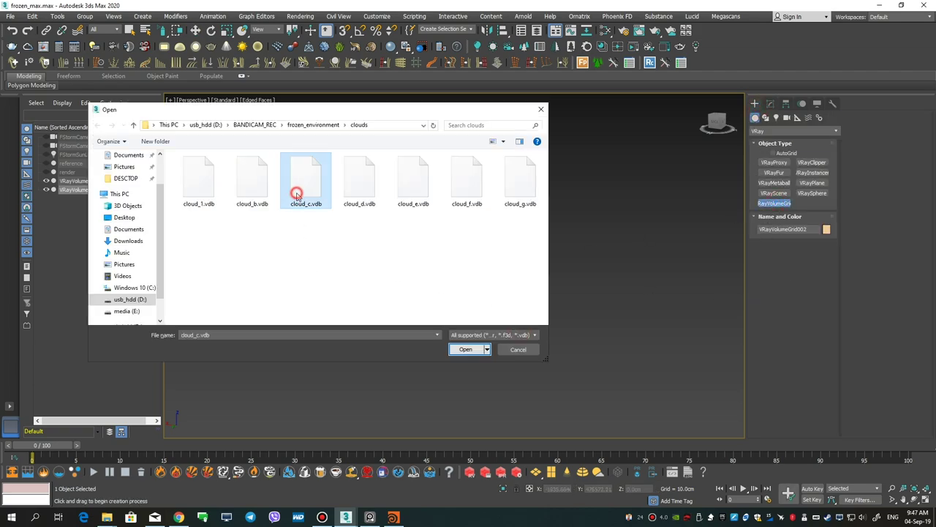
{"action": "double_click", "coordinate": [297, 194]}
{"action": "left_click", "coordinate": [448, 291]}
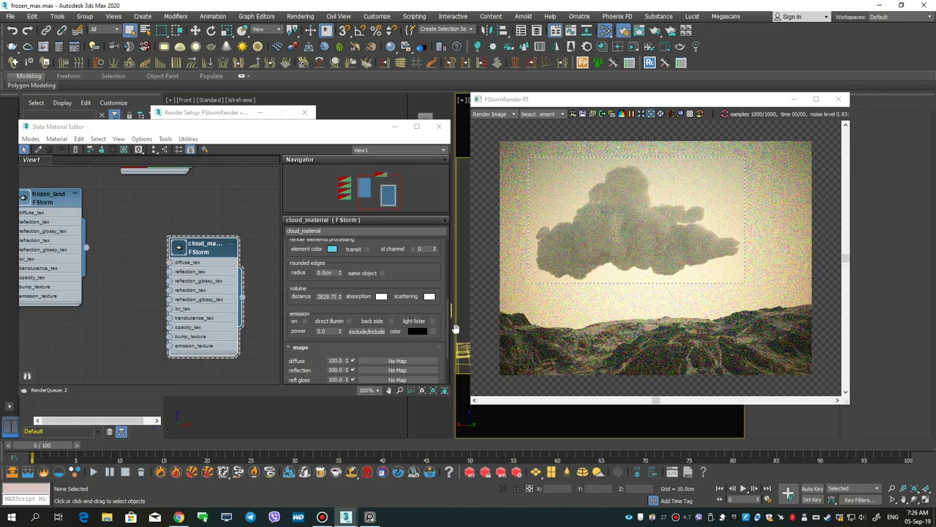
- Open object properties for the cloud volume grids
{"action": "left_click_drag", "start_coordinate": [329, 126], "coordinate": [357, 339]}
{"action": "right_click", "coordinate": [399, 280]}
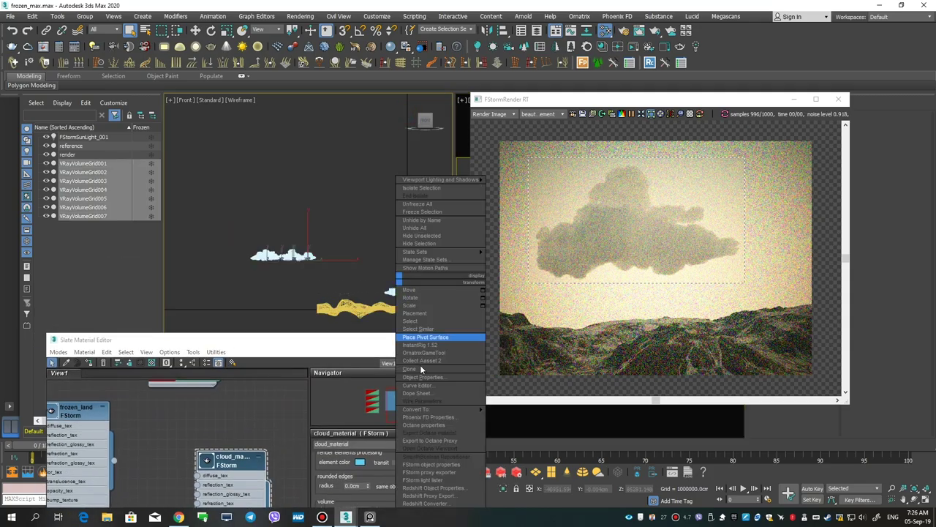
{"action": "left_click", "coordinate": [423, 377]}
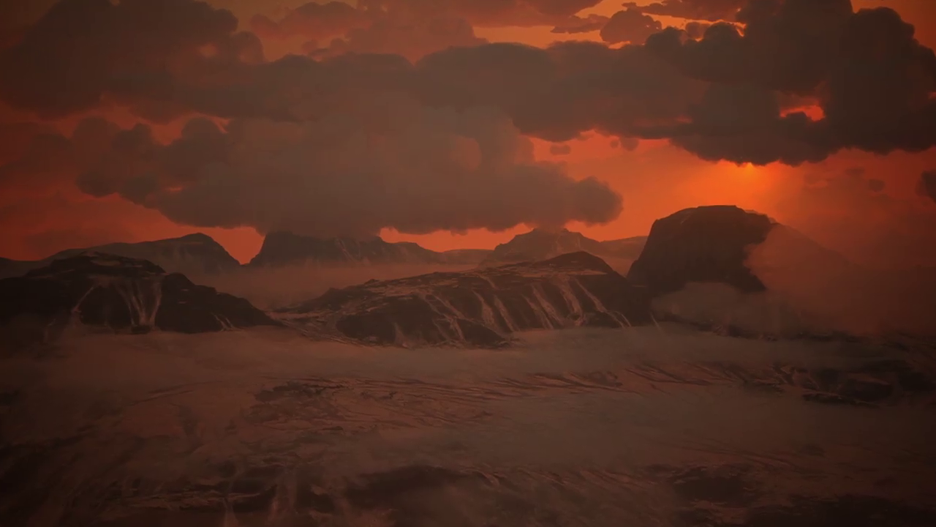